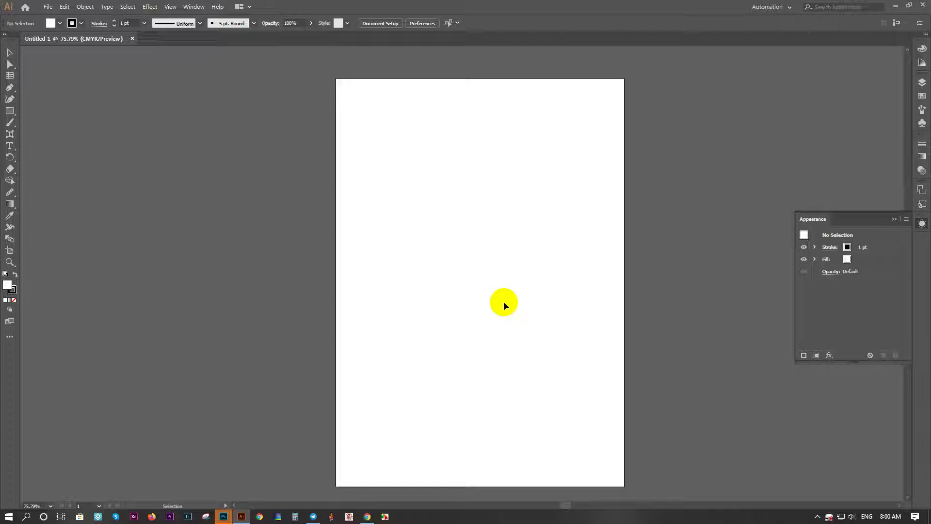
# - Draw a rectangle about 64 × 89 mm near the artboard's middle and add anchor points at the midpoints of its bottom and top edges
pyautogui.press('m')
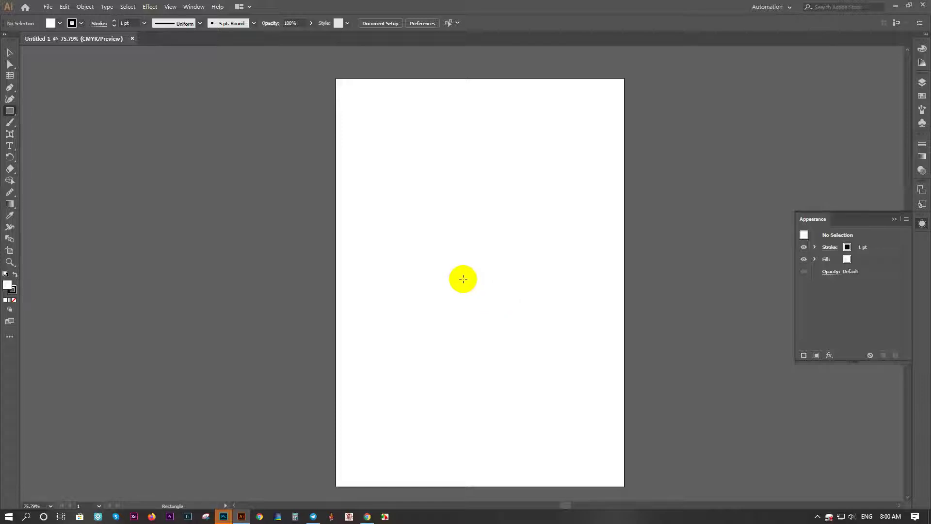
pyautogui.moveTo(426, 188); pyautogui.dragTo(513, 310)
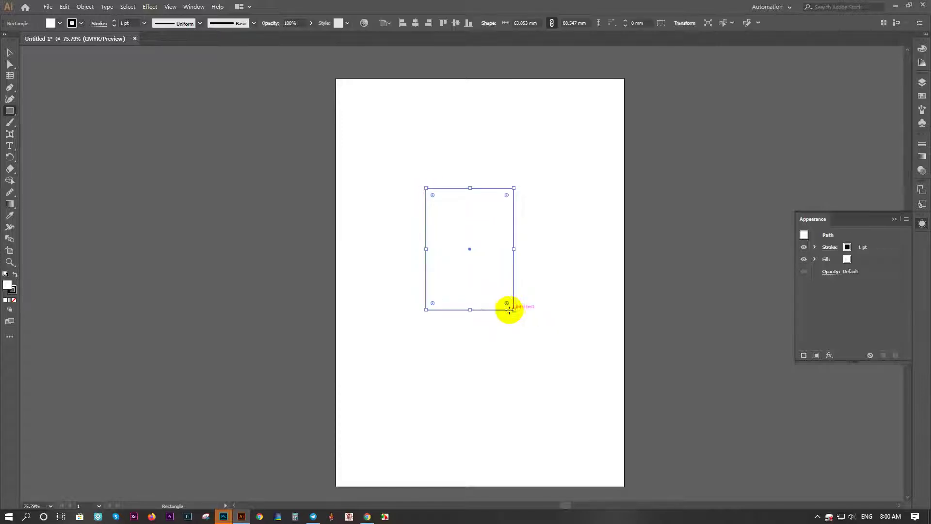
pyautogui.press('p')
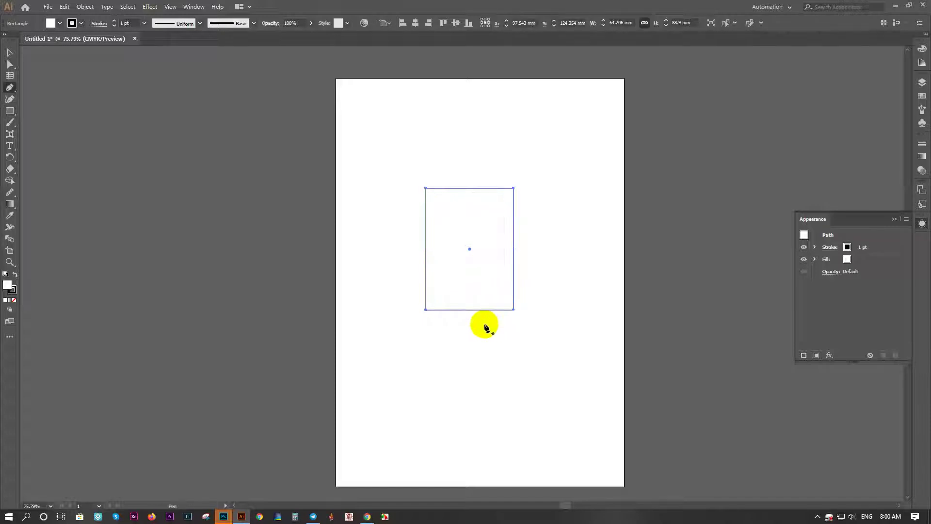
pyautogui.click(470, 310)
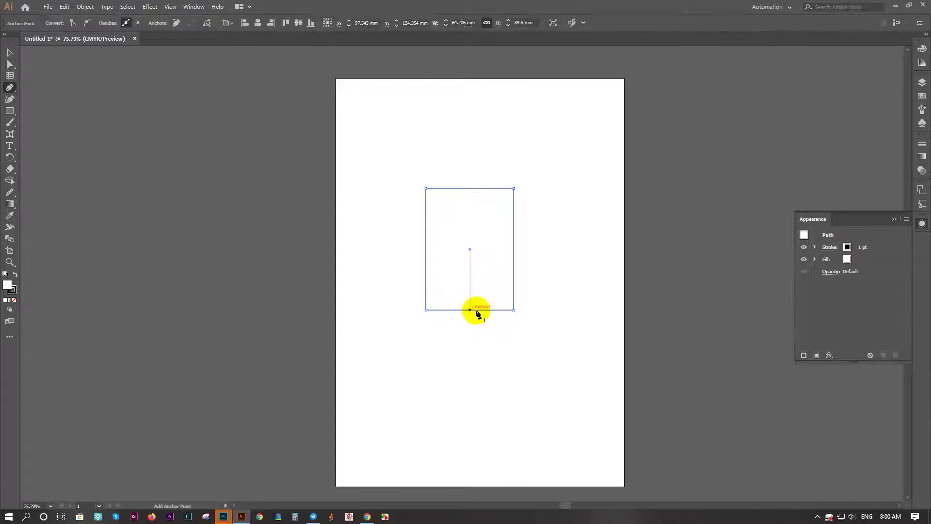
pyautogui.click(470, 188)
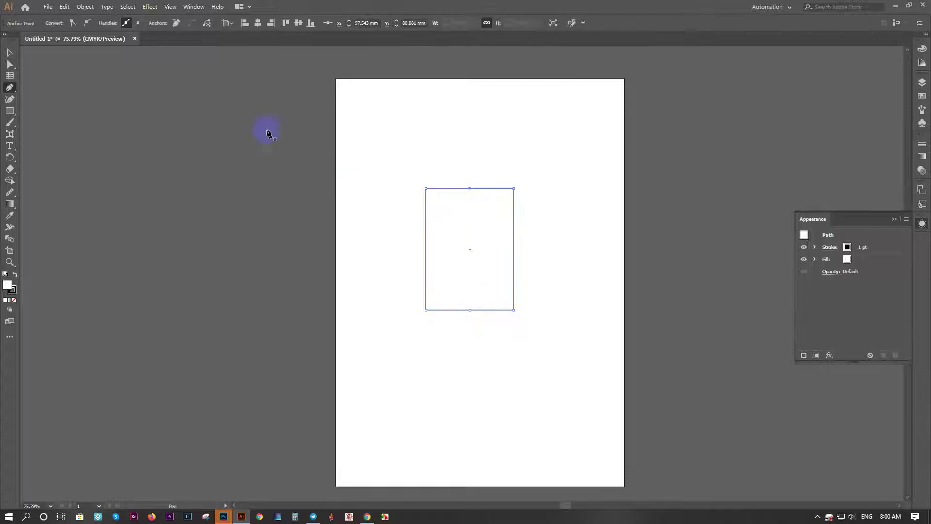
# - Delete the rectangle's two upper corner anchors and pull the bottom midpoint anchor down to about Y 219 mm to form a kite
pyautogui.click(10, 64)
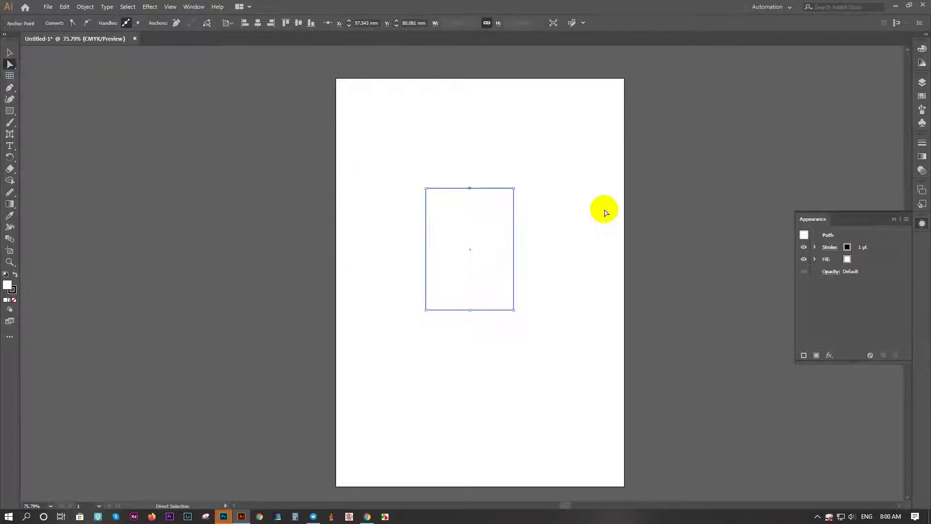
pyautogui.click(514, 189)
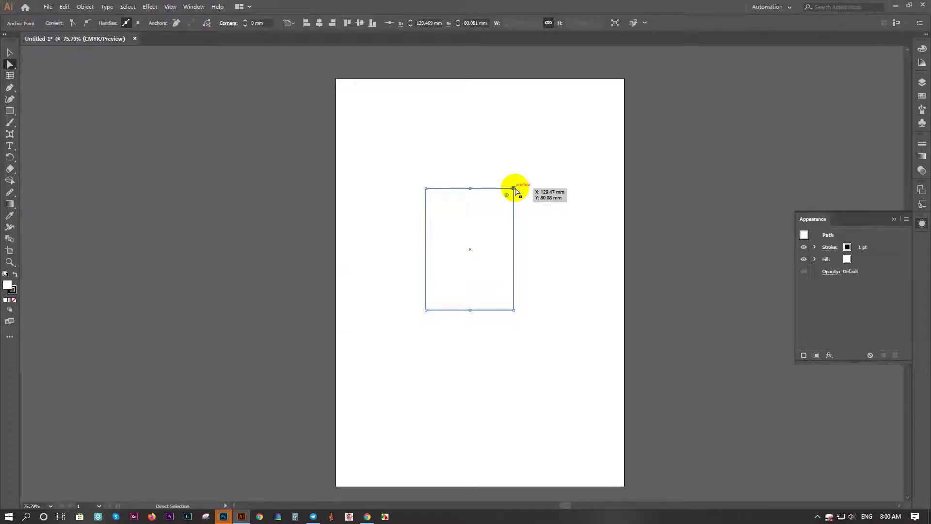
pyautogui.press('p')
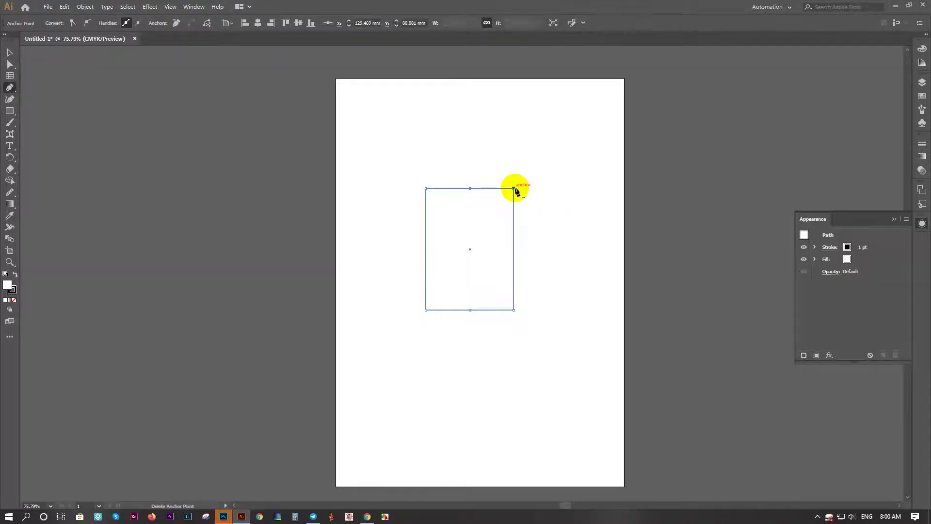
pyautogui.click(514, 189)
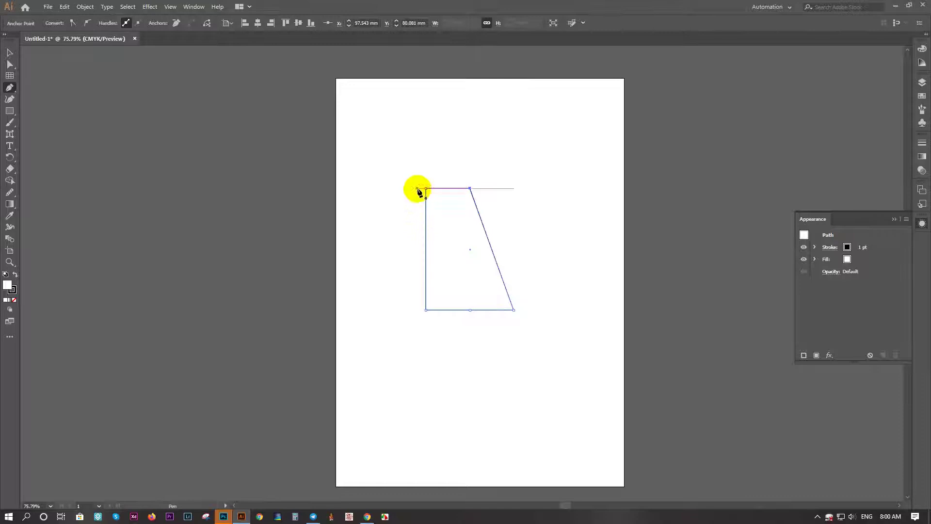
pyautogui.click(427, 188)
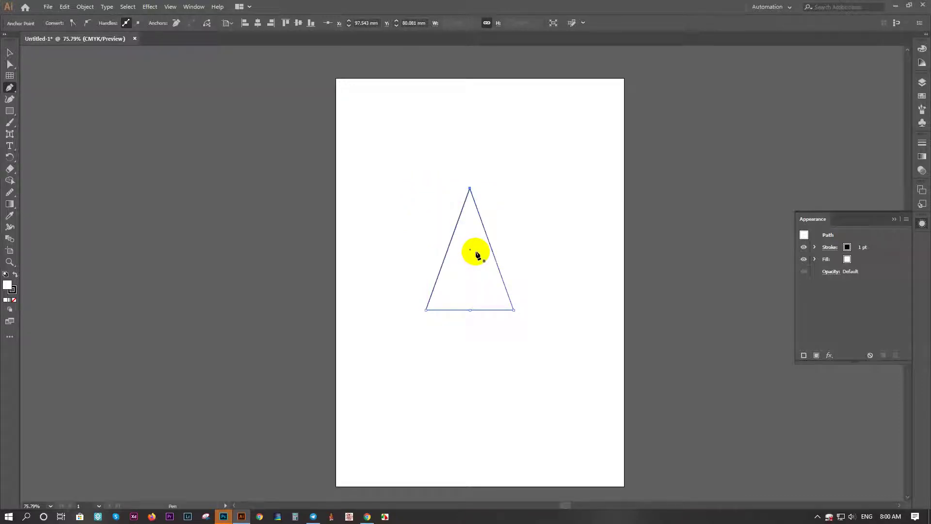
pyautogui.click(10, 65)
pyautogui.moveTo(469, 310); pyautogui.dragTo(471, 380)
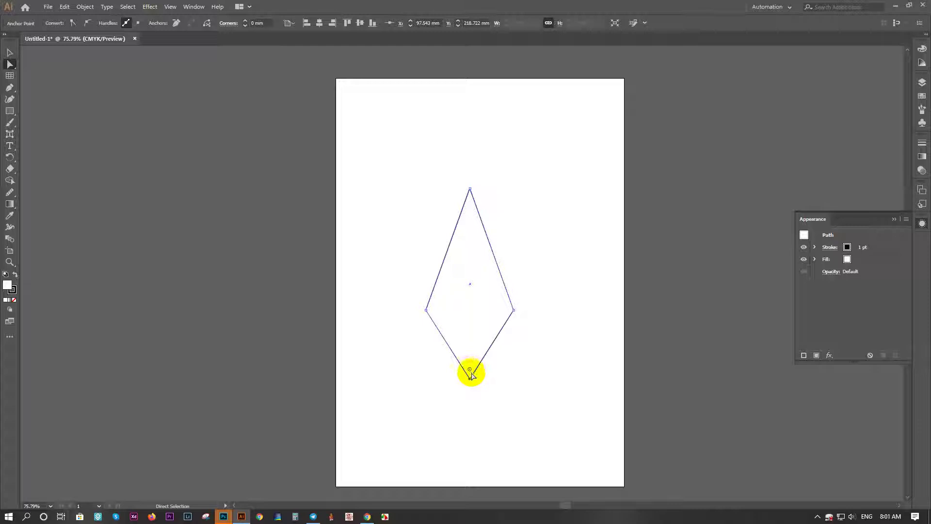
# - Convert the kite's right and left side anchors to smooth points
pyautogui.click(513, 310)
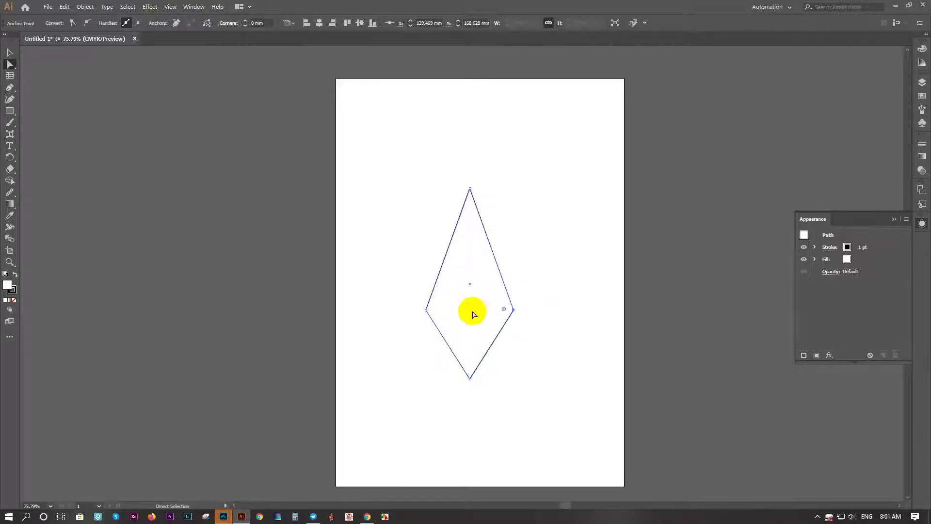
pyautogui.click(89, 23)
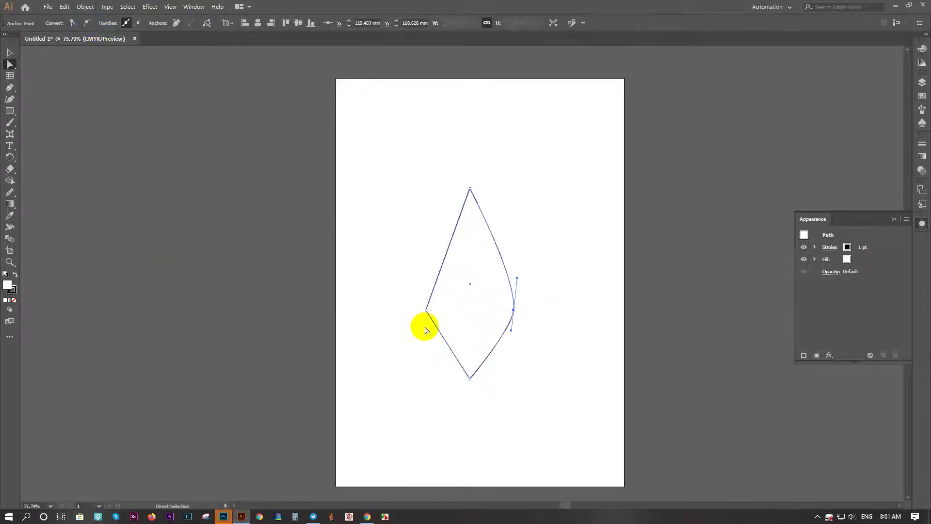
pyautogui.click(426, 310)
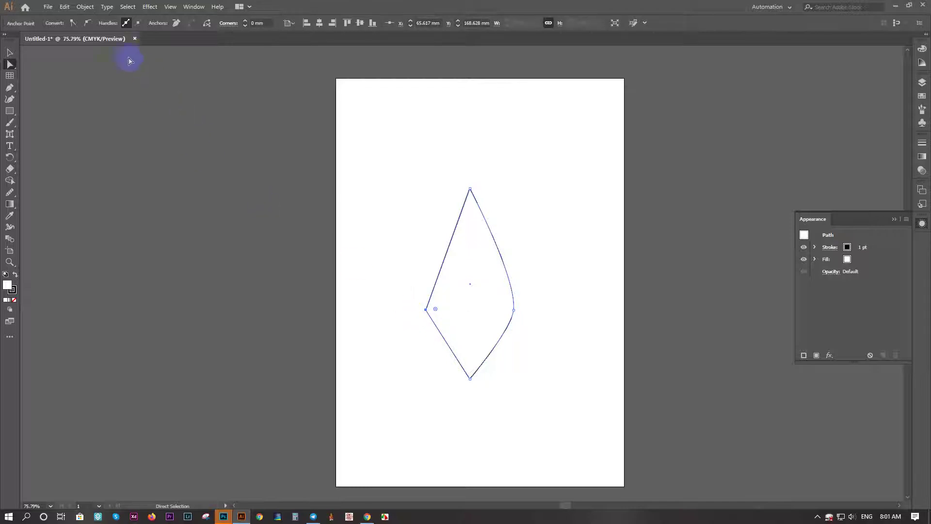
pyautogui.click(89, 23)
pyautogui.moveTo(418, 291); pyautogui.dragTo(441, 324)
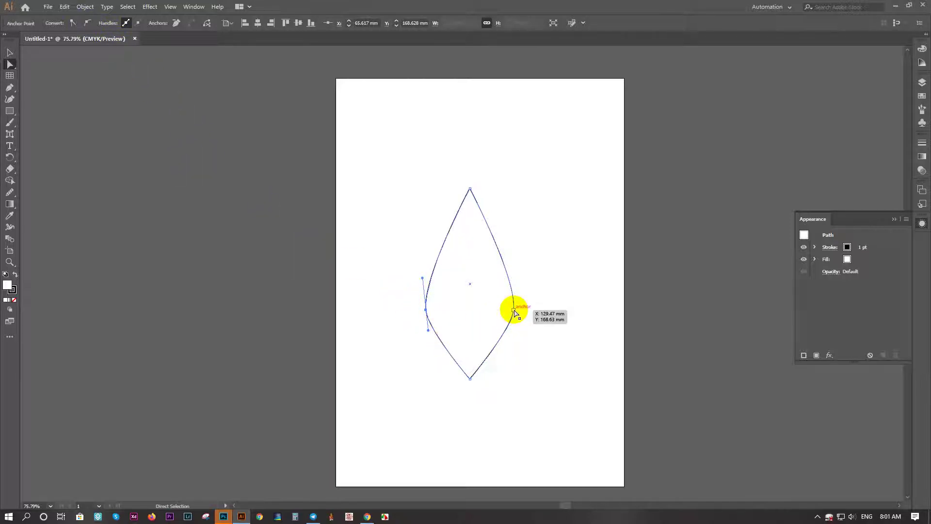
# - Move both side anchors up together to about Y 155 mm and straighten the right anchor's handles vertically, extending the lower one
pyautogui.keyDown('shift'); pyautogui.click(515, 311); pyautogui.keyUp('shift')
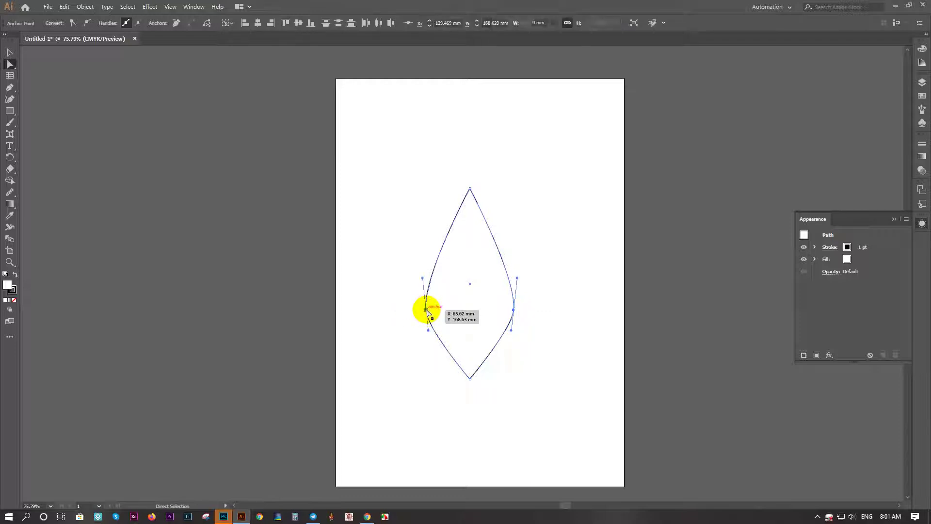
pyautogui.keyDown('shift'); pyautogui.click(426, 311); pyautogui.keyUp('shift')
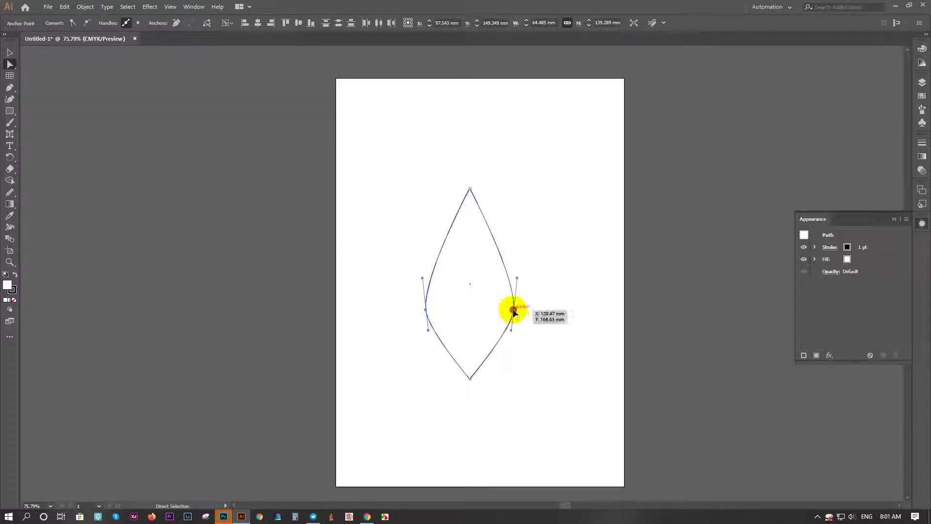
pyautogui.moveTo(515, 311); pyautogui.dragTo(513, 353)
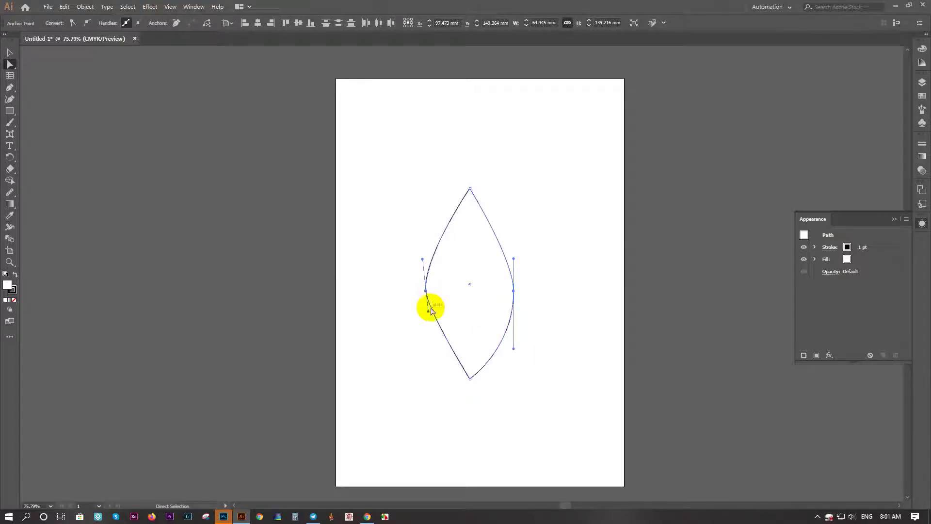
# - Straighten the left anchor's handles vertically and lengthen the handles of both side anchors to give the petal fuller curves
pyautogui.moveTo(428, 315); pyautogui.dragTo(421, 341)
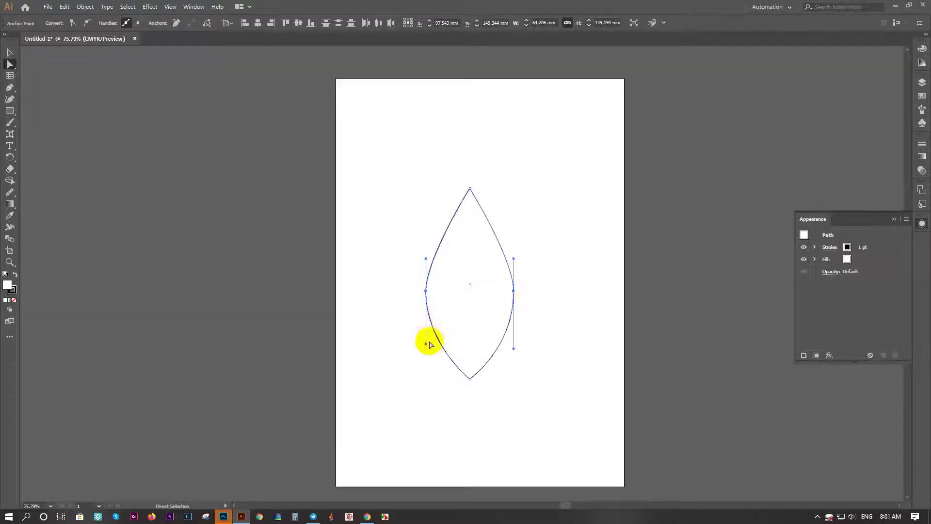
pyautogui.moveTo(426, 344); pyautogui.dragTo(422, 354)
pyautogui.keyDown('shift'); pyautogui.click(488, 339); pyautogui.keyUp('shift')
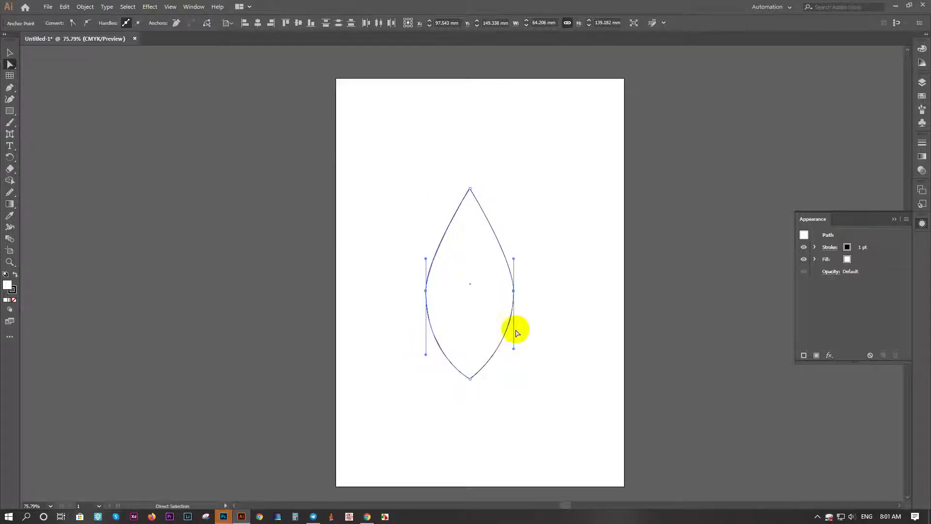
pyautogui.moveTo(514, 350); pyautogui.dragTo(513, 353)
pyautogui.moveTo(515, 261); pyautogui.dragTo(513, 250)
pyautogui.moveTo(426, 260); pyautogui.dragTo(429, 244)
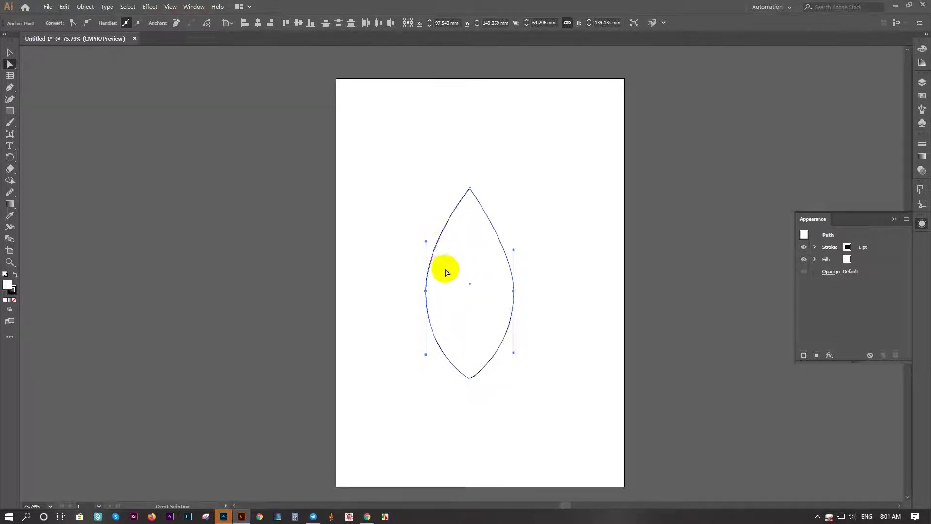
# - Raise the petal's bottom anchor to about Y 211 mm and lengthen the upper handles of both side anchors slightly
pyautogui.click(470, 379)
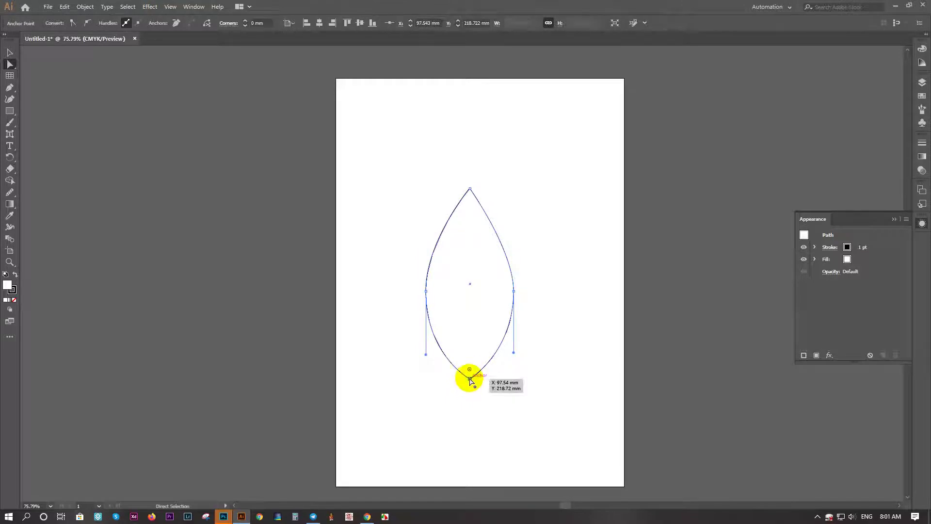
pyautogui.moveTo(470, 379); pyautogui.dragTo(470, 368)
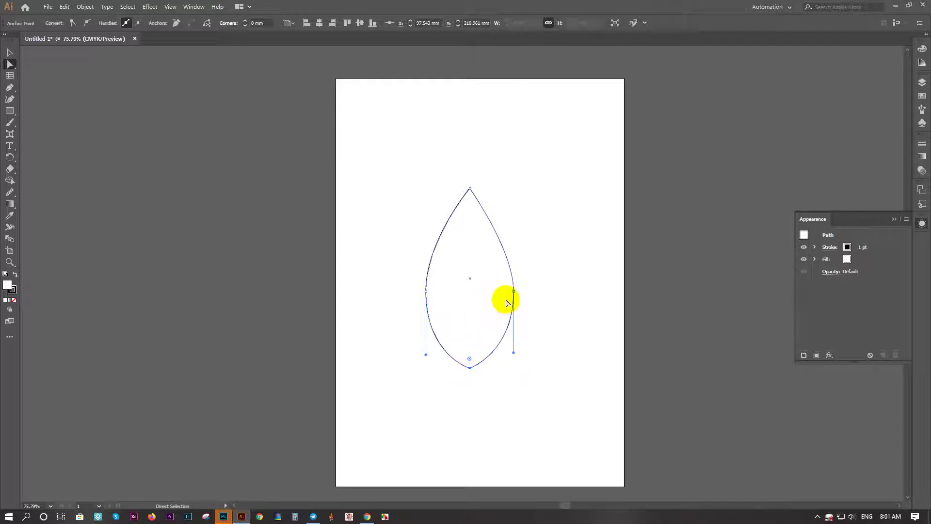
pyautogui.click(513, 291)
pyautogui.moveTo(514, 249); pyautogui.dragTo(514, 242)
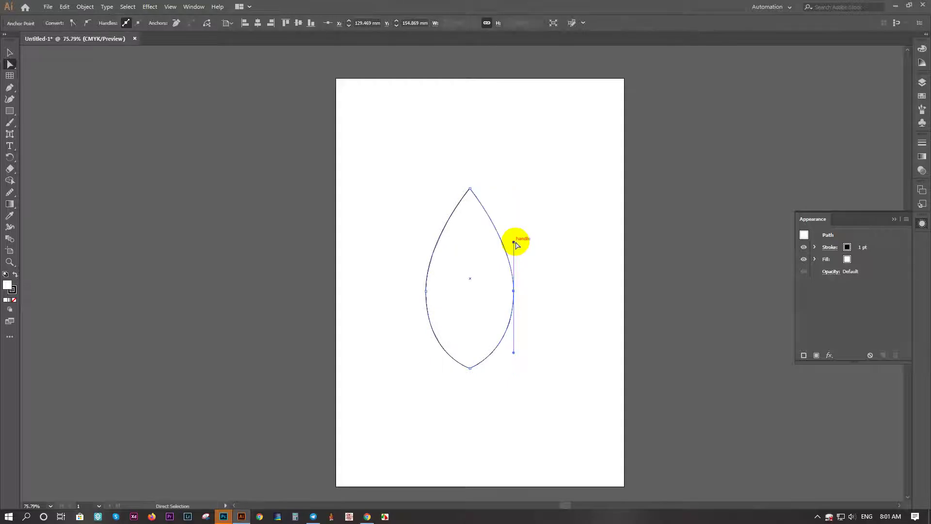
pyautogui.click(427, 291)
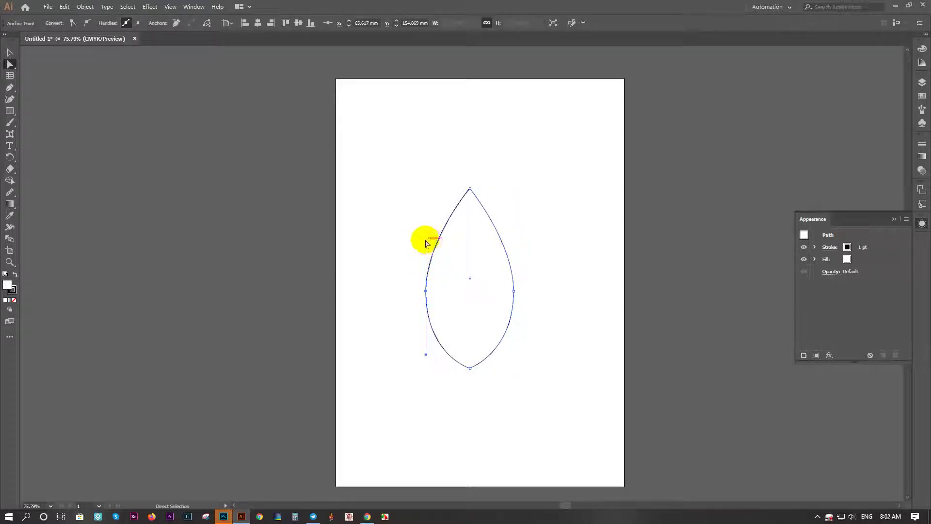
pyautogui.moveTo(426, 242); pyautogui.dragTo(429, 237)
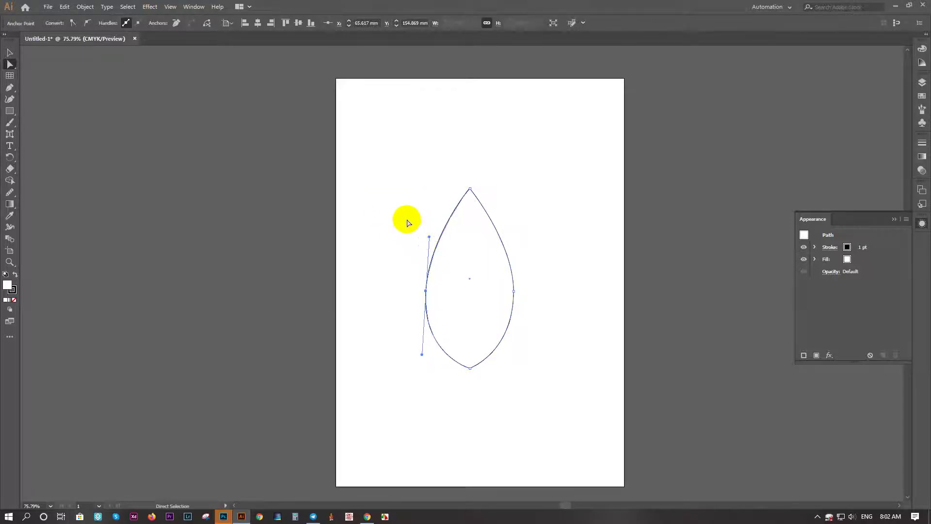
# - Round the petal's bottom corner to a radius of about 14 mm, keeping the top tip pointed
pyautogui.click(469, 190)
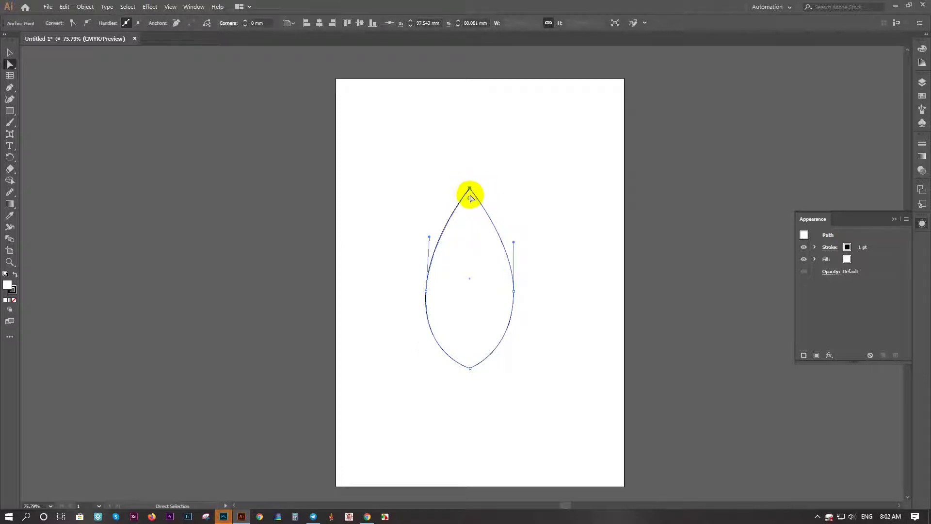
pyautogui.click(481, 334)
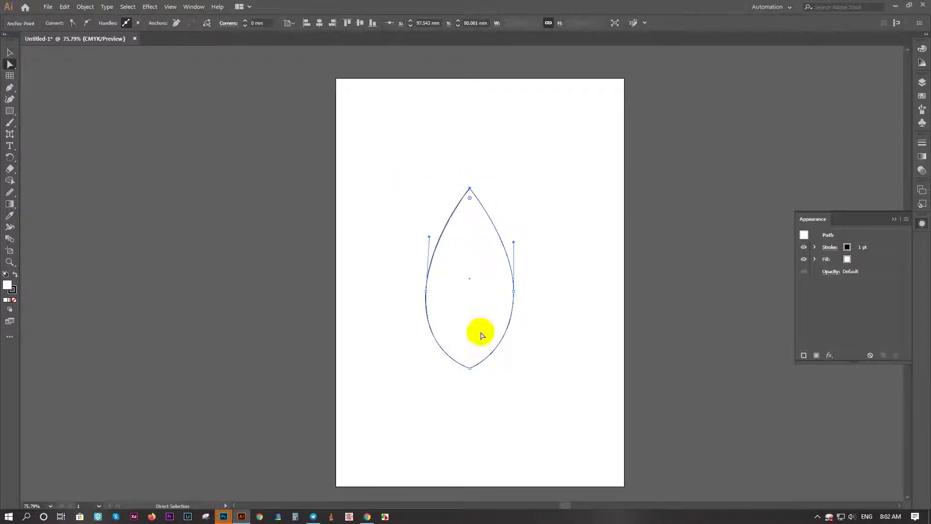
pyautogui.click(470, 367)
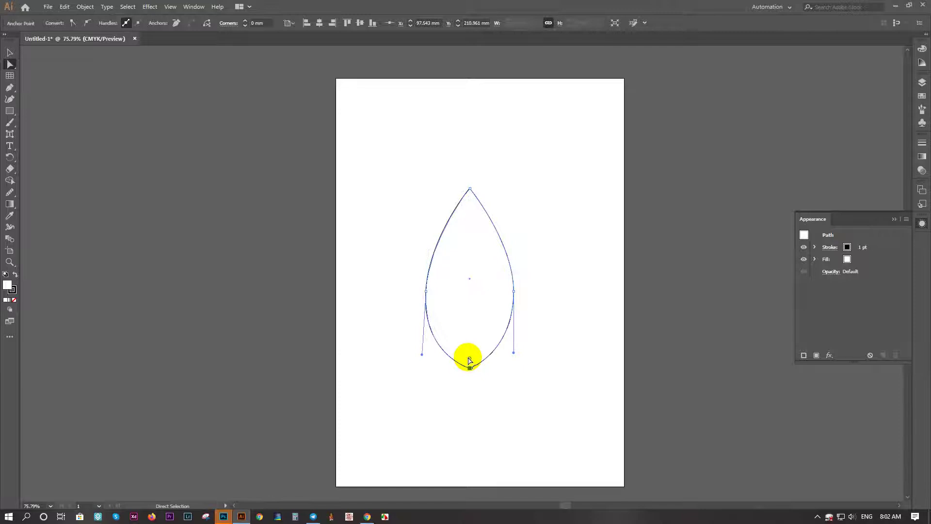
pyautogui.moveTo(468, 357); pyautogui.dragTo(473, 347)
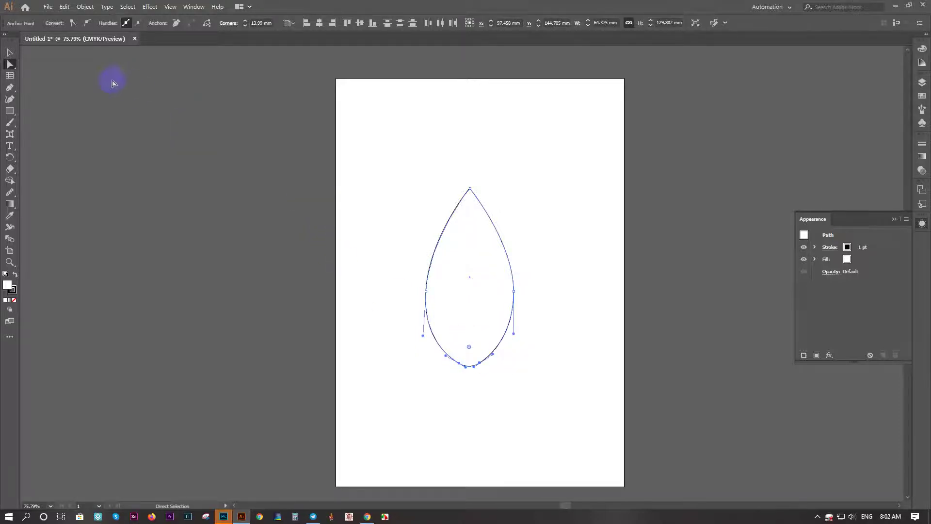
# - Select the whole petal and shorten it from the top to a height of about 86 mm
pyautogui.click(10, 52)
pyautogui.click(505, 297)
pyautogui.moveTo(526, 144); pyautogui.dragTo(365, 469)
pyautogui.moveTo(469, 187); pyautogui.dragTo(466, 250)
# - Move the petal to the upper part of the artboard and center it horizontally
pyautogui.moveTo(468, 306); pyautogui.dragTo(488, 176)
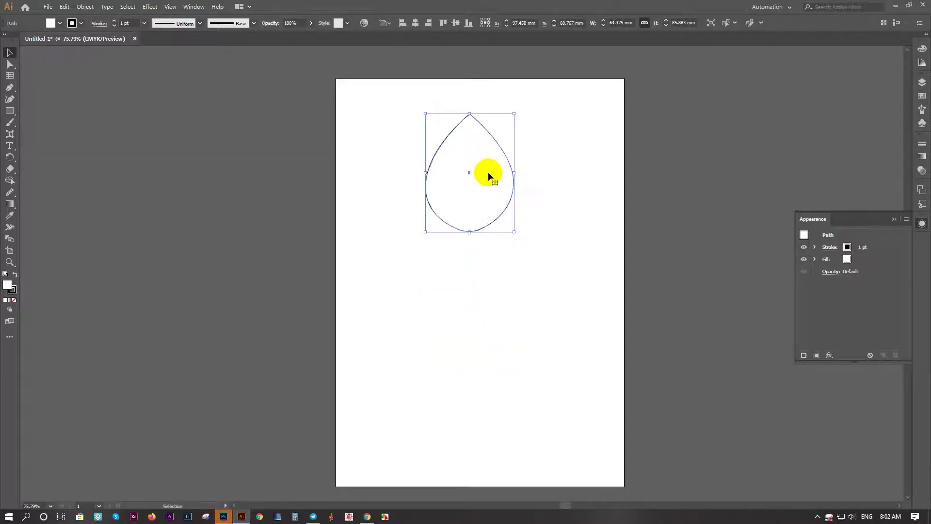
pyautogui.click(416, 23)
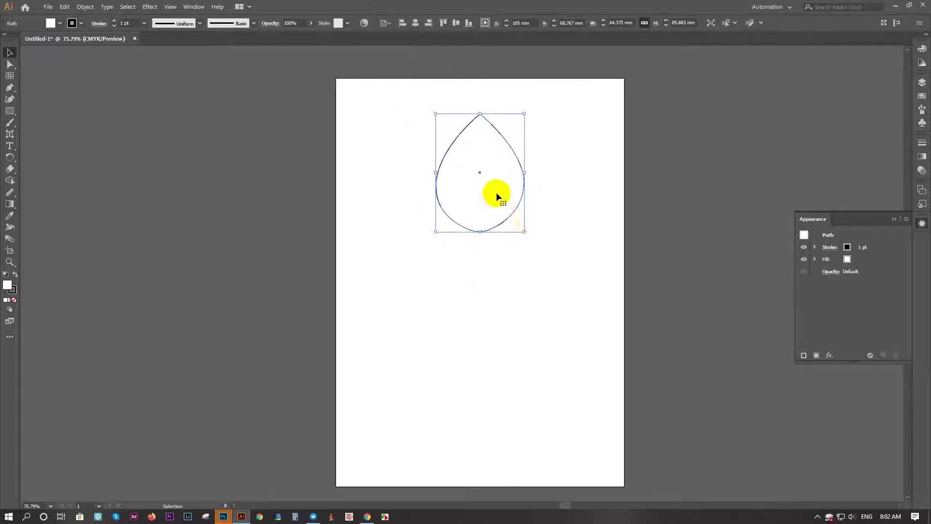
# - Create a copy of the petal rotated 28° around the petal's bottom point
pyautogui.press('r')
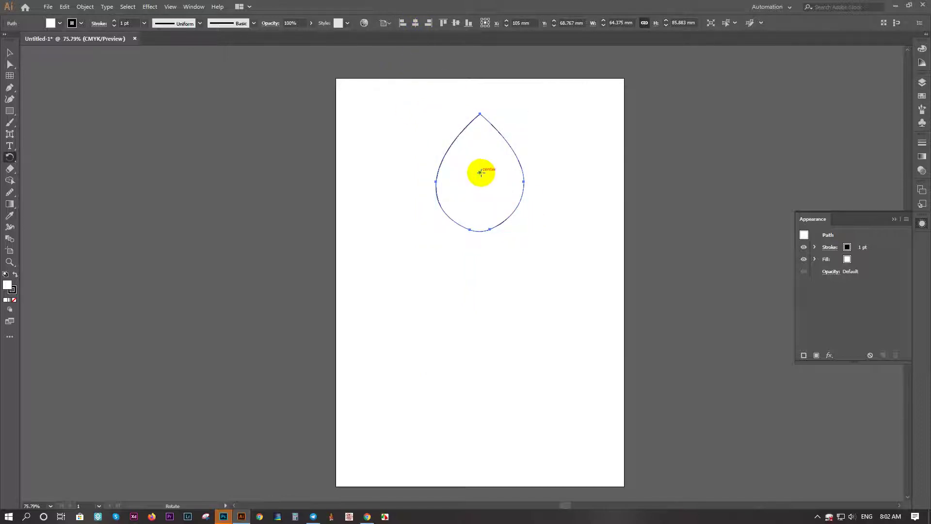
pyautogui.keyDown('alt'); pyautogui.click(480, 231); pyautogui.keyUp('alt')
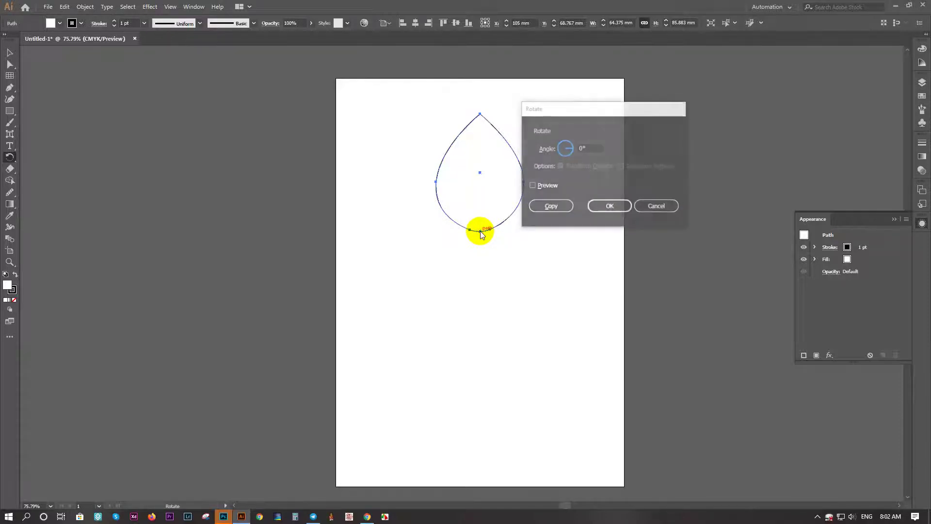
pyautogui.click(550, 206)
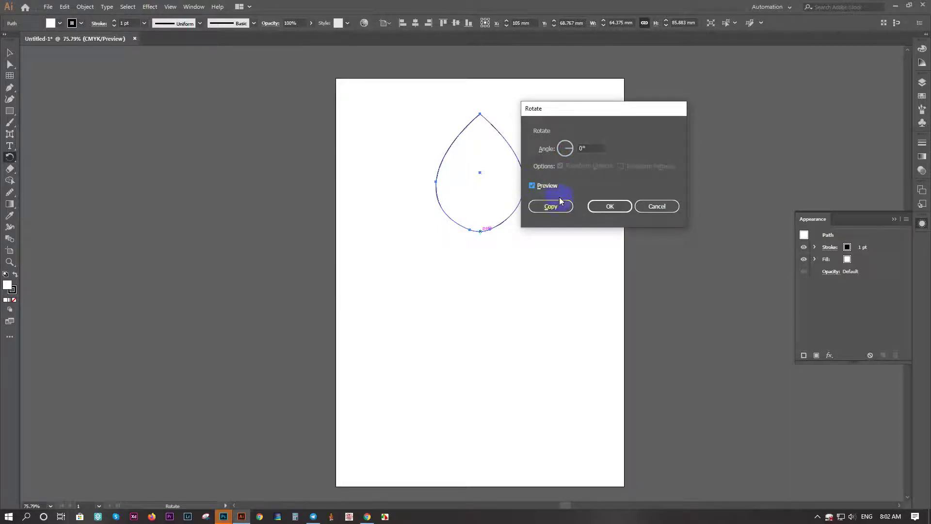
pyautogui.click(570, 145)
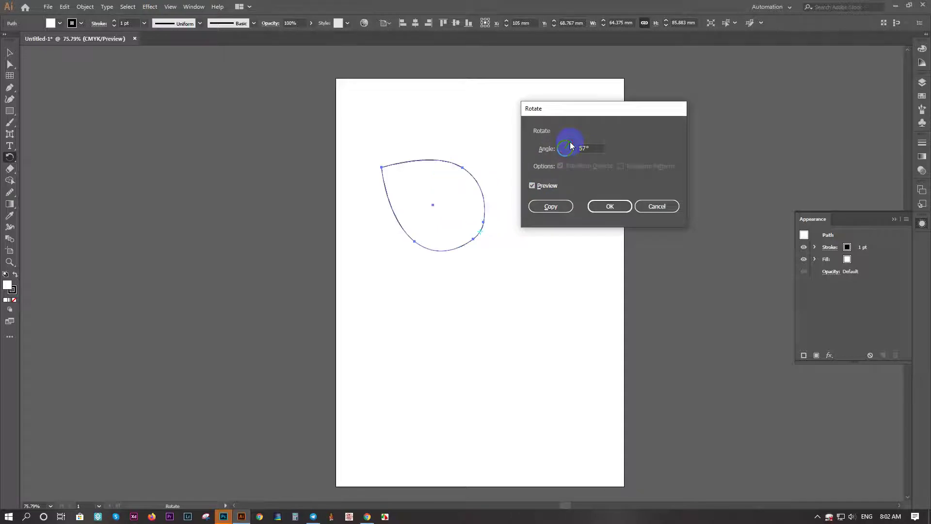
pyautogui.moveTo(570, 142); pyautogui.dragTo(572, 144)
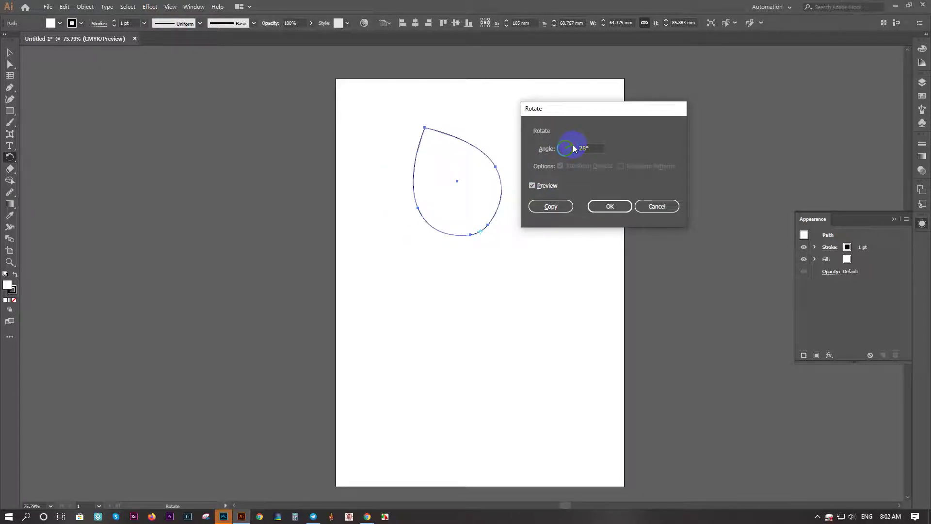
pyautogui.click(562, 205)
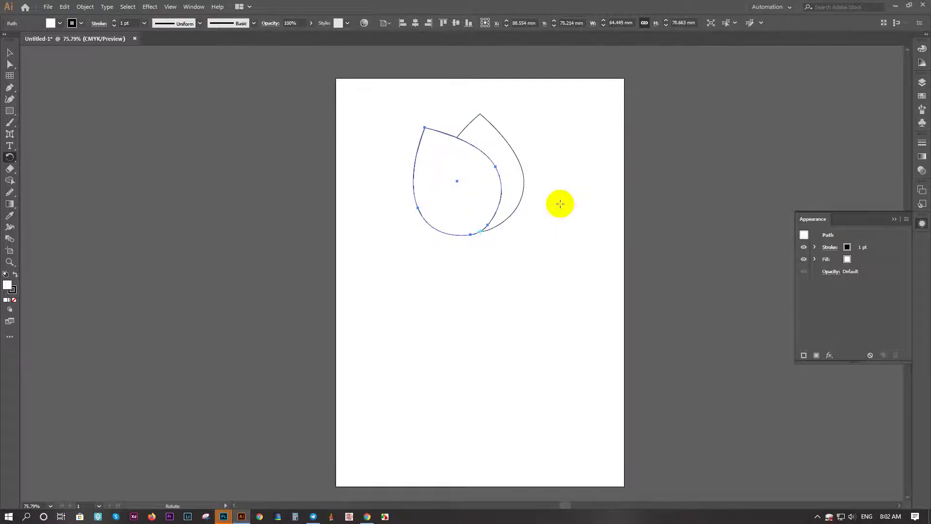
# - Repeat the 28° rotated petal copy around the same point until the petals go all the way around
pyautogui.hotkey('ctrl', 'd')
pyautogui.hotkey('ctrl', 'd')
pyautogui.hotkey('ctrl', 'd')
pyautogui.hotkey('ctrl', 'd')
pyautogui.hotkey('ctrl', 'd')
pyautogui.hotkey('ctrl', 'd')
pyautogui.hotkey('ctrl', 'd')
pyautogui.hotkey('ctrl', 'd')
pyautogui.hotkey('ctrl', 'd')
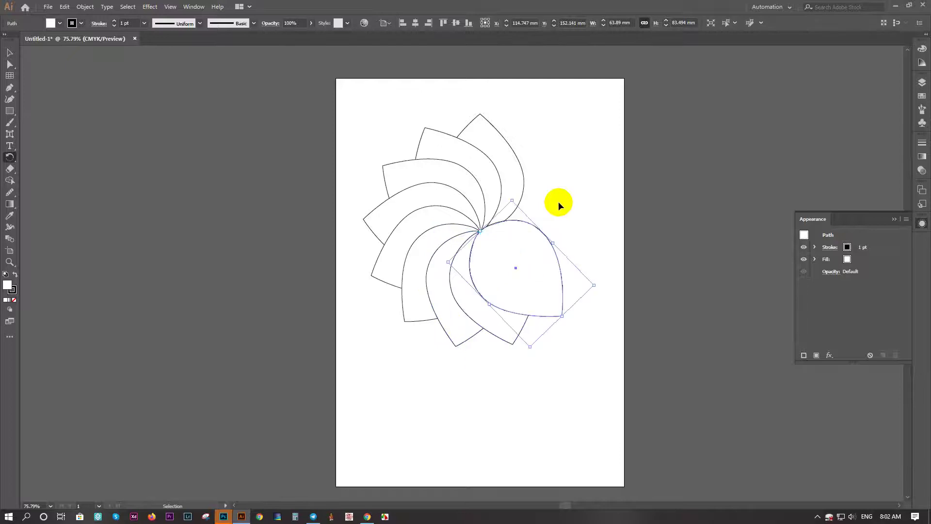
pyautogui.hotkey('ctrl', 'd')
pyautogui.hotkey('ctrl', 'd')
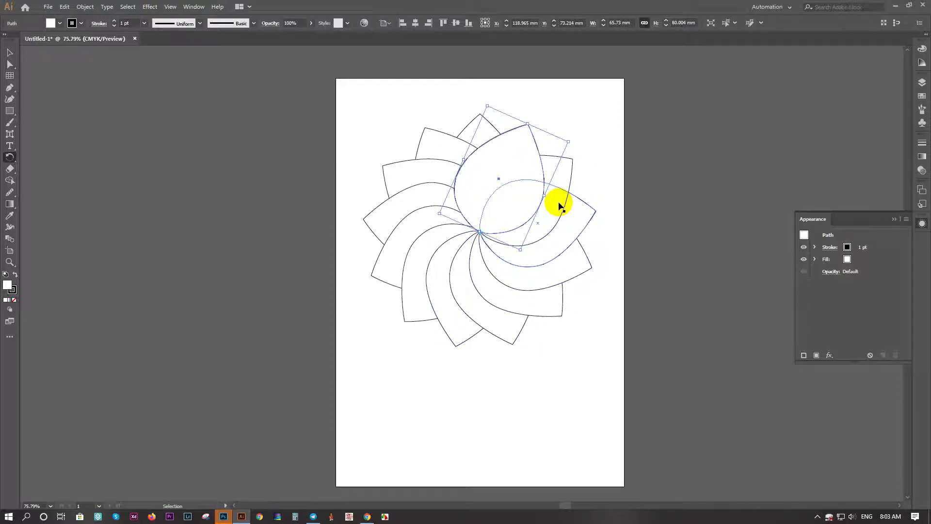
pyautogui.hotkey('ctrl', 'd')
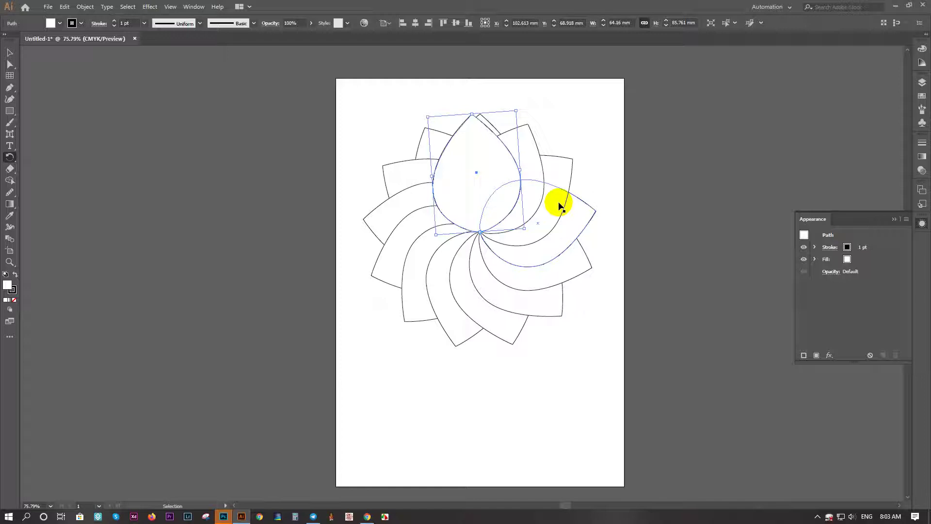
# - Undo all the rotated petal copies, back to the single original petal
pyautogui.hotkey('ctrl', 'z')
pyautogui.hotkey('ctrl', 'z')
pyautogui.hotkey('ctrl', 'z')
pyautogui.hotkey('ctrl', 'z')
pyautogui.hotkey('ctrl', 'z')
pyautogui.hotkey('ctrl', 'z')
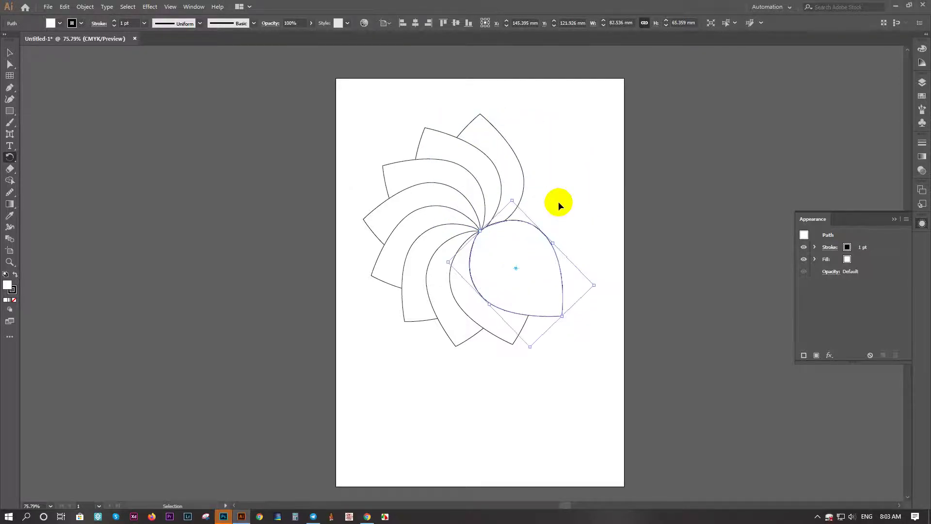
pyautogui.hotkey('ctrl', 'z')
pyautogui.hotkey('ctrl', 'z')
pyautogui.hotkey('ctrl', 'z')
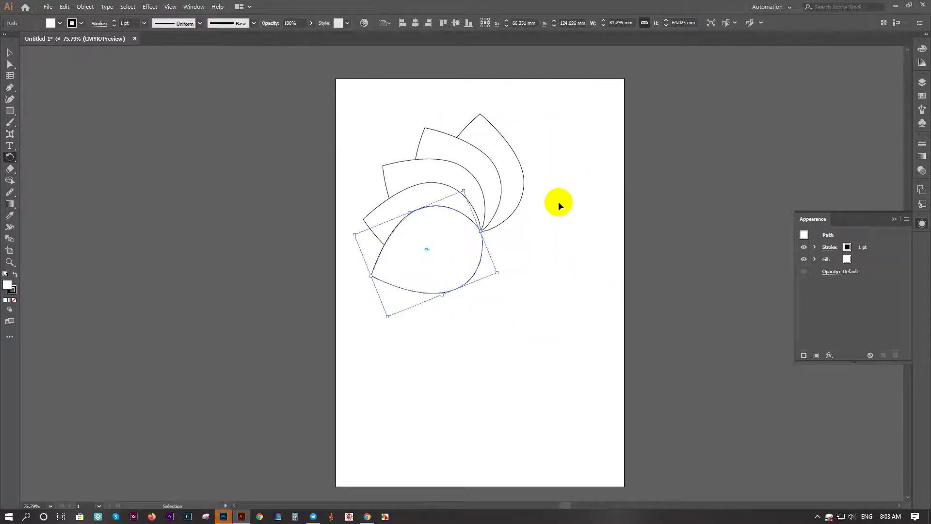
pyautogui.hotkey('ctrl', 'z')
pyautogui.hotkey('ctrl', 'z')
pyautogui.hotkey('ctrl', 'z')
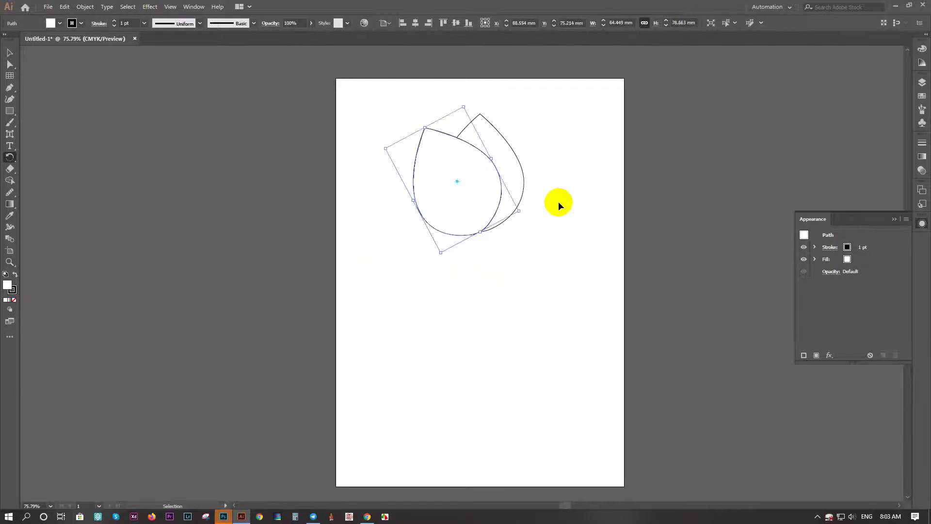
pyautogui.hotkey('ctrl', 'z')
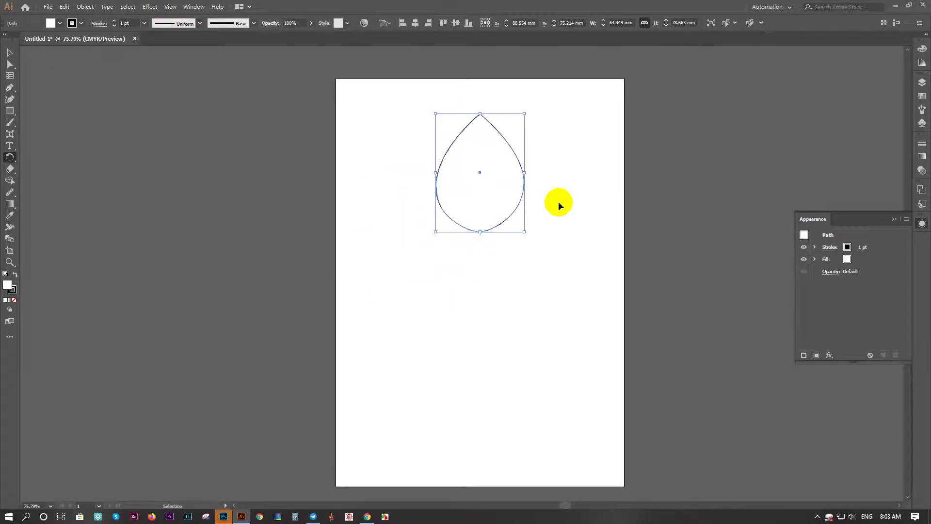
# - Unlink the petal's width and height proportions
pyautogui.click(480, 231)
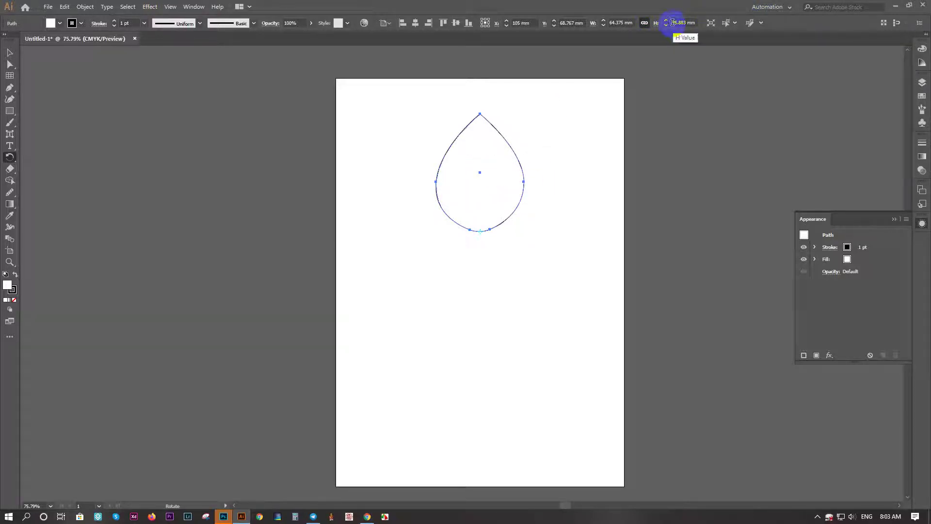
pyautogui.click(644, 23)
# - Try a petal height of 45 mm and undo the change
pyautogui.click(679, 23)
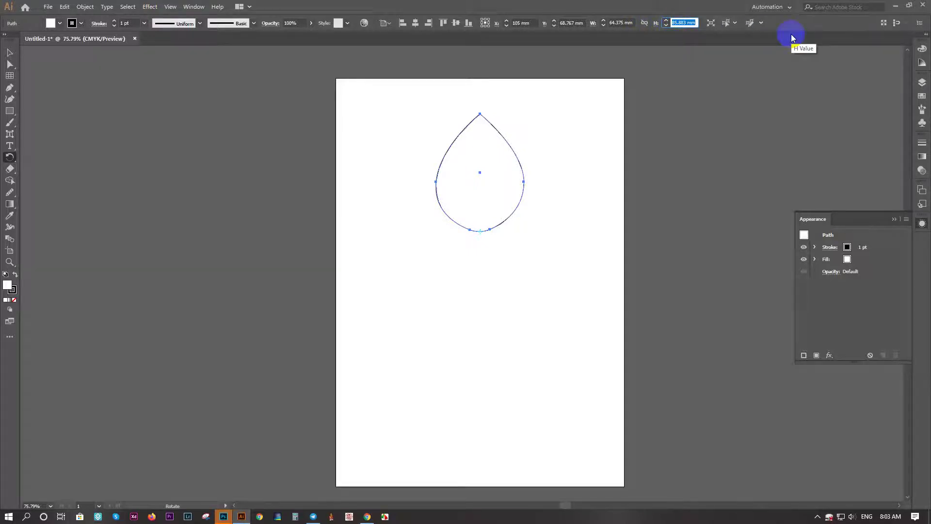
pyautogui.write('455')
pyautogui.press('Return')
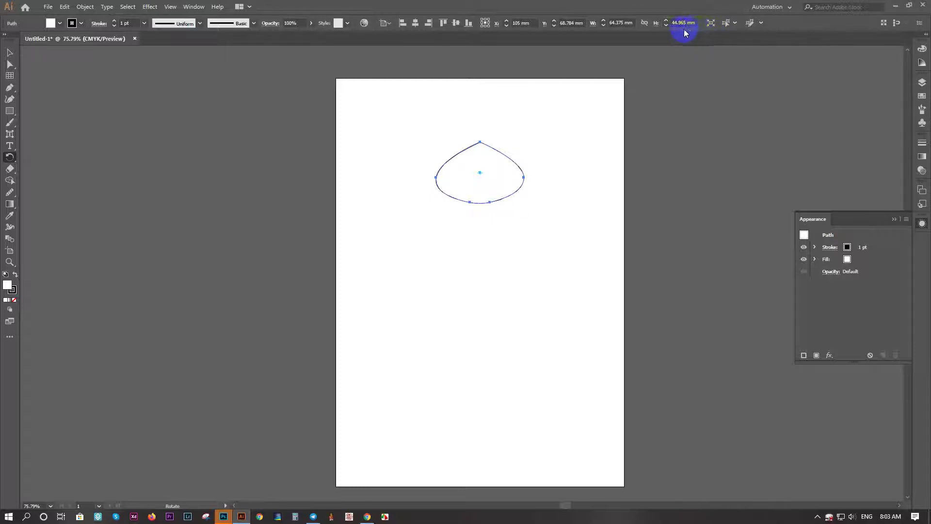
pyautogui.hotkey('ctrl', 'z')
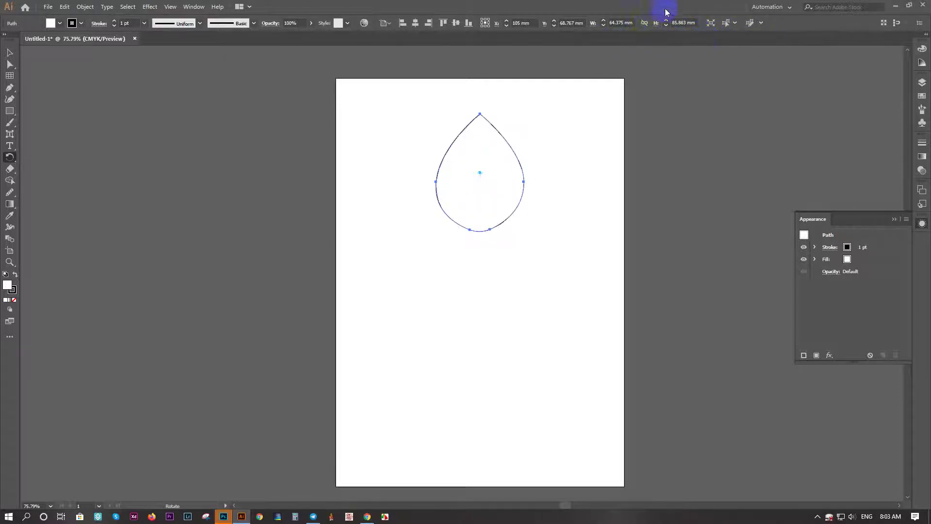
# - Set the petal's width to 45 mm and shorten it from the top to a height of about 66 mm
pyautogui.click(621, 23)
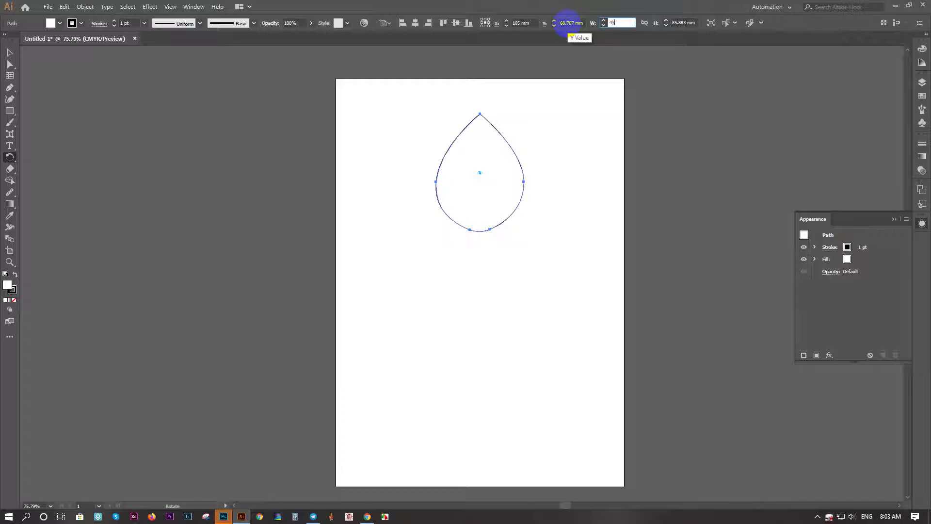
pyautogui.press('Return')
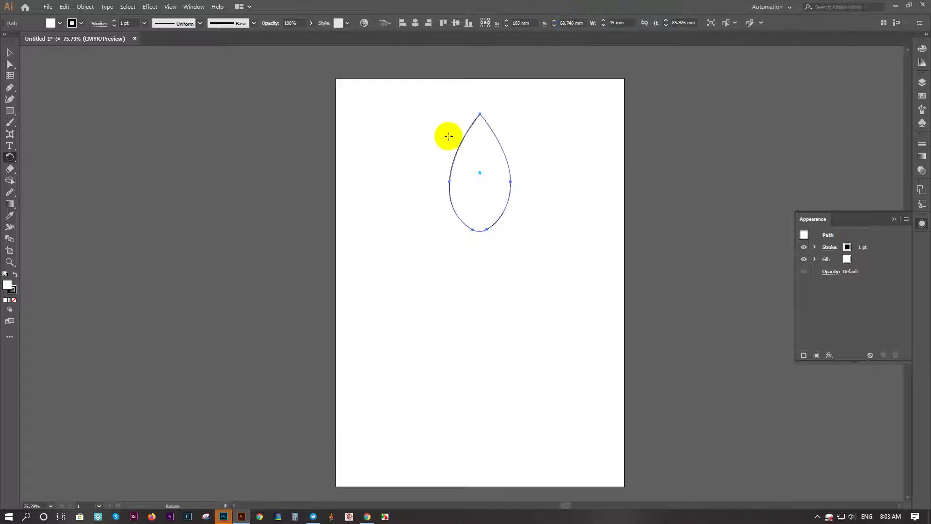
pyautogui.press('v')
pyautogui.moveTo(482, 114); pyautogui.dragTo(478, 137)
pyautogui.moveTo(477, 141); pyautogui.dragTo(478, 142)
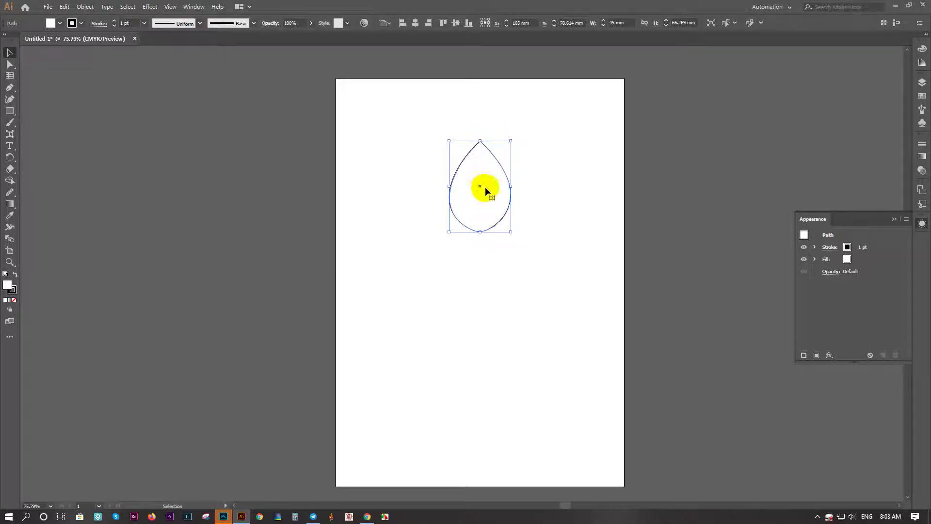
# - Create a copy of the narrowed petal rotated 45° around its bottom point
pyautogui.press('r')
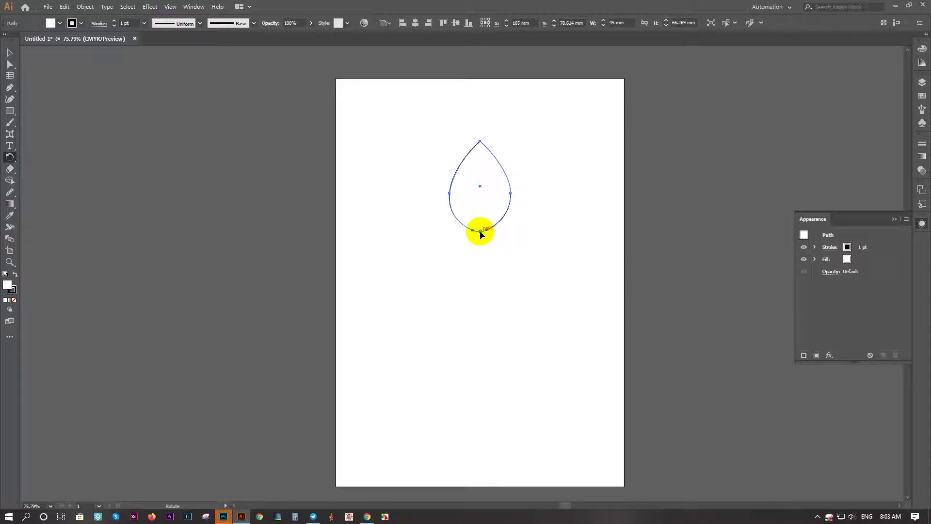
pyautogui.click(480, 231)
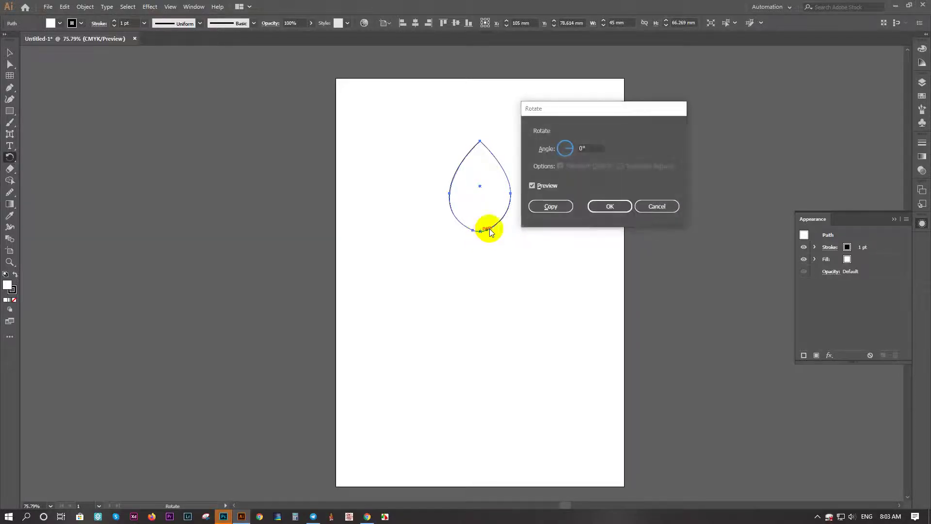
pyautogui.doubleClick(582, 149)
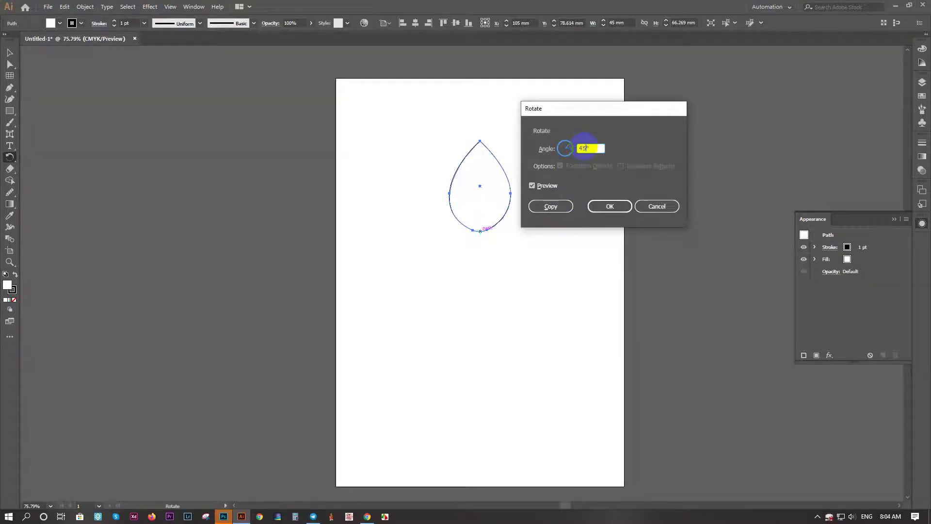
pyautogui.write('45')
pyautogui.click(551, 207)
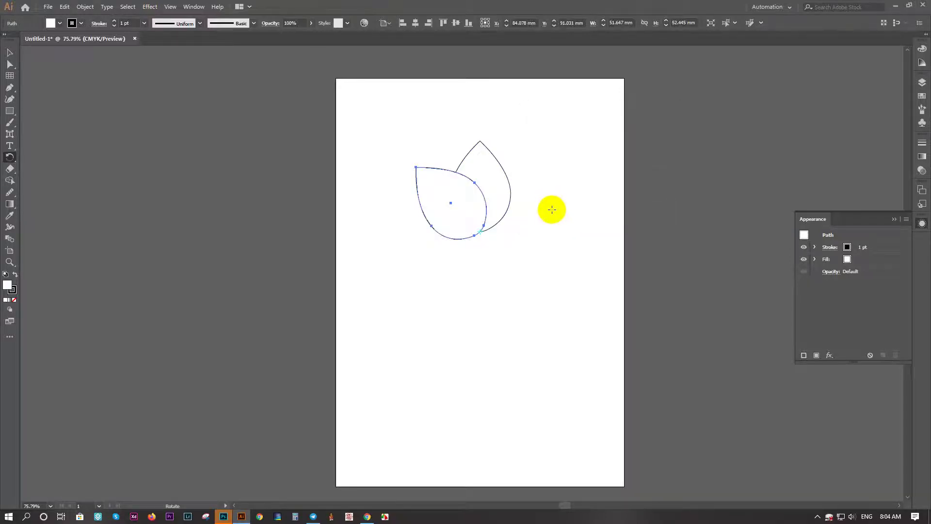
# - Repeat the 45° rotated copy around the same point to complete a flower of eight petals
pyautogui.hotkey('ctrl', 'd')
pyautogui.hotkey('ctrl', 'd')
pyautogui.hotkey('ctrl', 'd')
pyautogui.hotkey('ctrl', 'd')
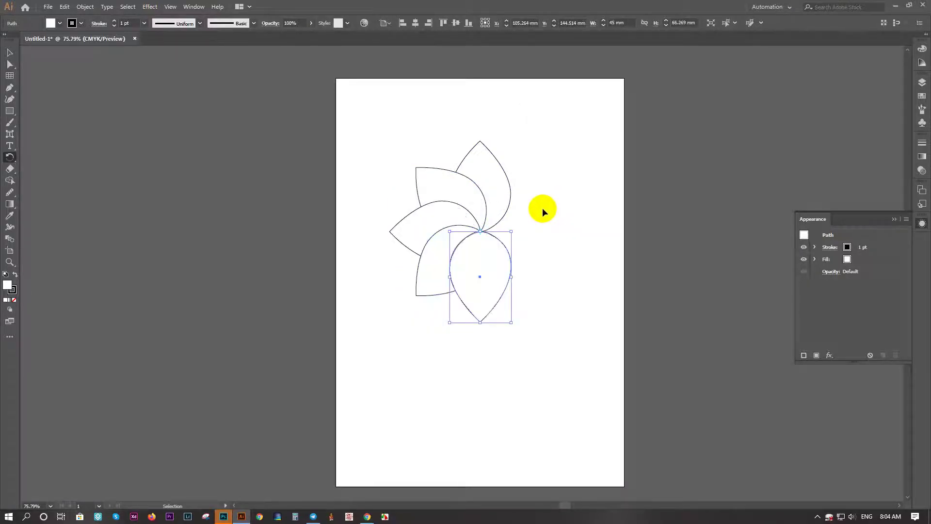
pyautogui.hotkey('ctrl', 'd')
pyautogui.hotkey('ctrl', 'd')
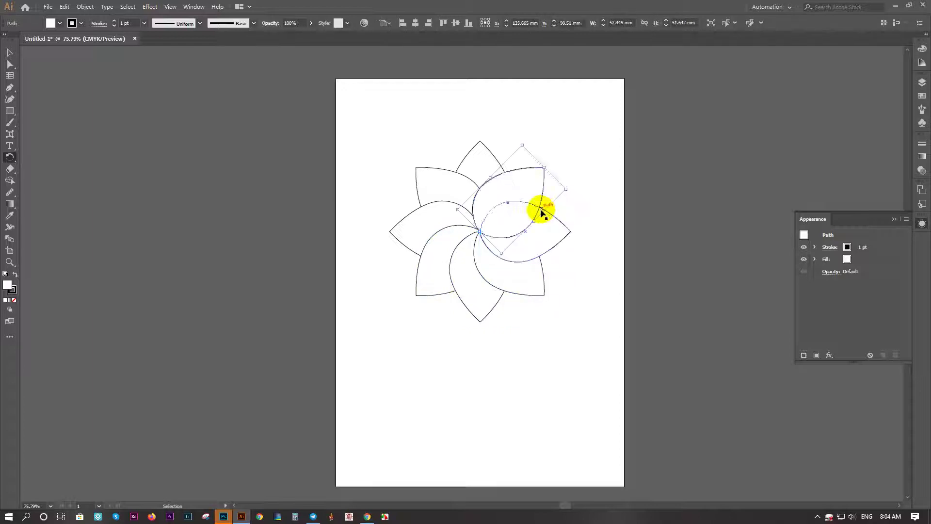
# - Select all eight petals and set their fill to None, keeping the black outlines
pyautogui.press('r')
pyautogui.click(10, 52)
pyautogui.moveTo(586, 346); pyautogui.dragTo(348, 102)
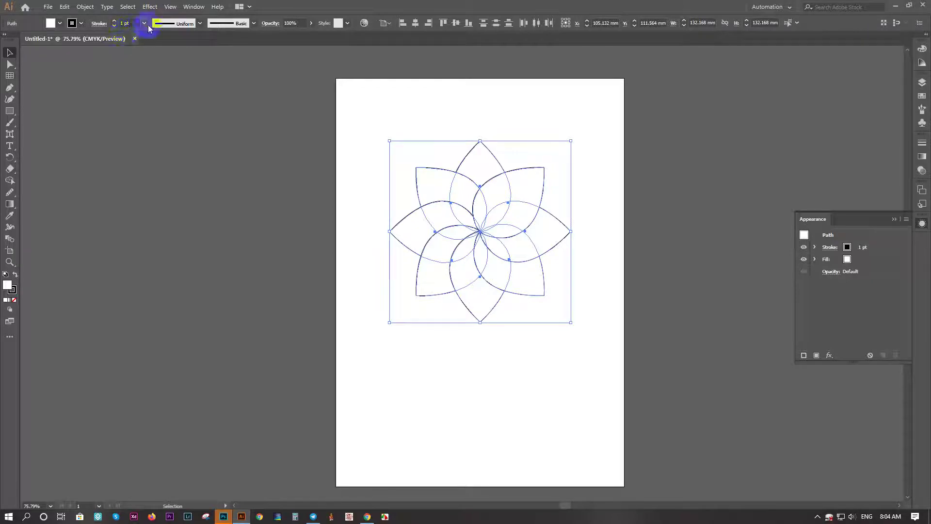
pyautogui.click(59, 23)
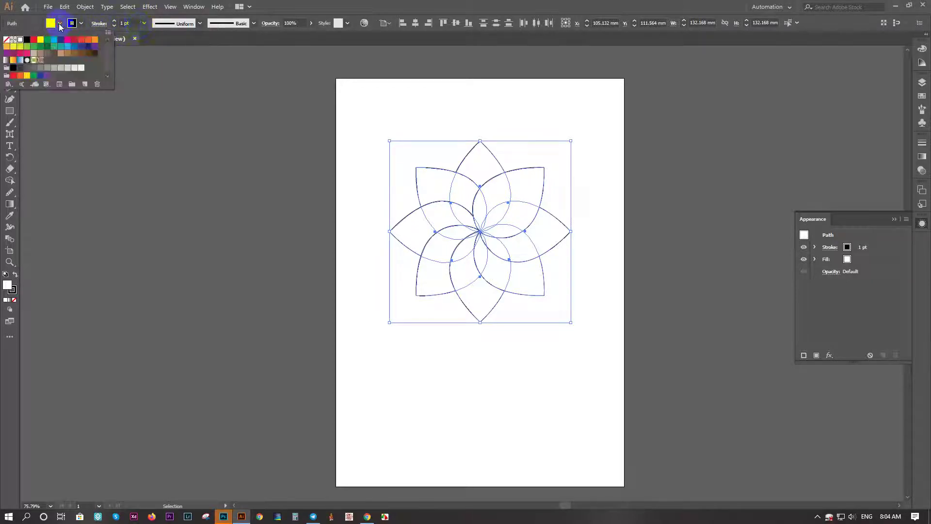
pyautogui.click(7, 40)
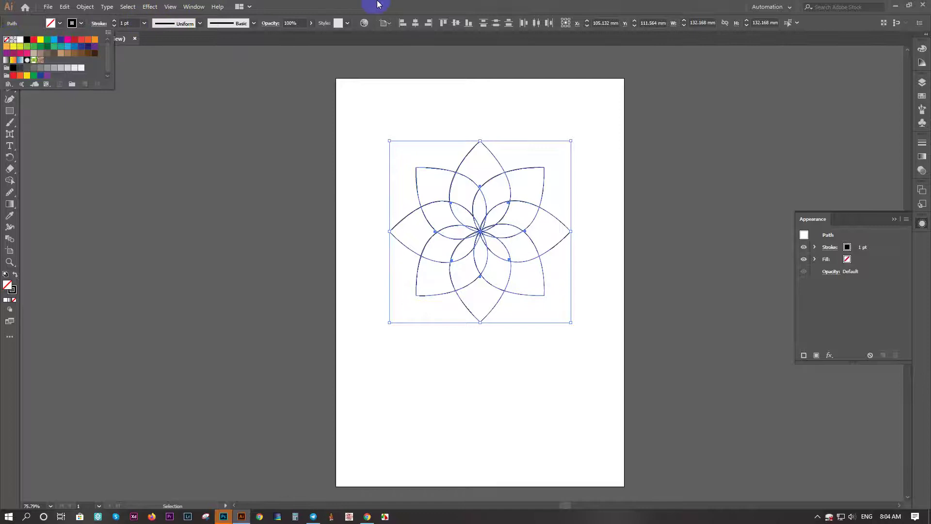
pyautogui.click(398, 4)
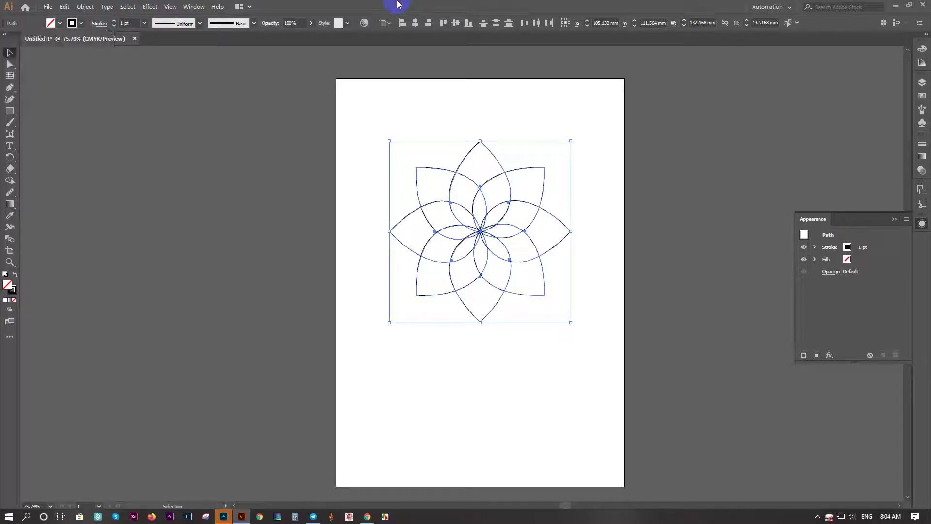
# - Move the whole flower down to about Y 136 mm and enlarge it proportionally from its center to about 166 mm wide
pyautogui.moveTo(600, 359); pyautogui.dragTo(339, 68)
pyautogui.moveTo(479, 232); pyautogui.dragTo(476, 266)
pyautogui.press('shift')
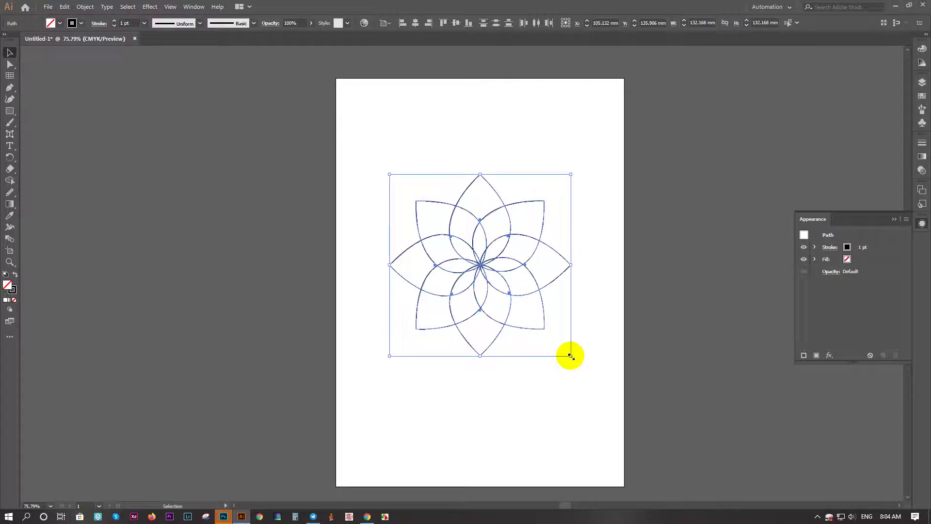
pyautogui.moveTo(571, 356); pyautogui.dragTo(595, 385)
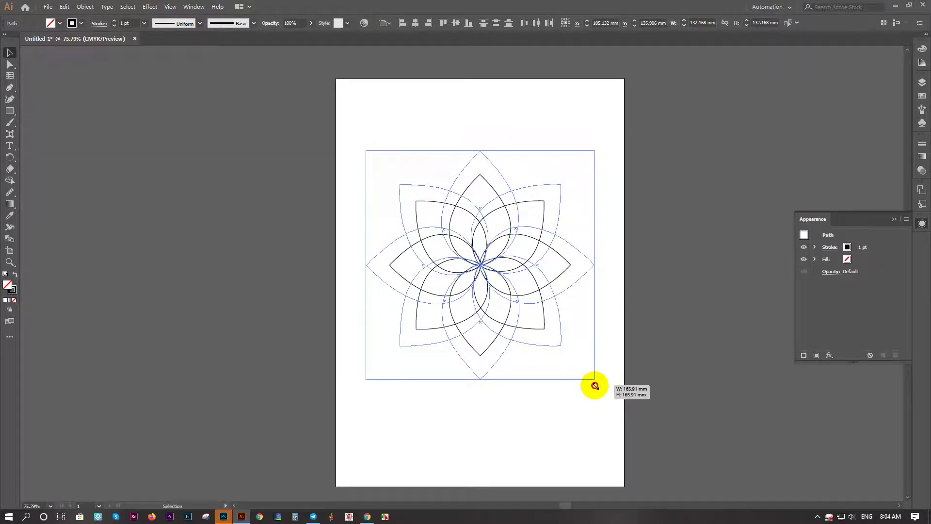
pyautogui.moveTo(595, 385); pyautogui.dragTo(595, 385)
pyautogui.click(585, 391)
# - Select the whole flower and move it straight up to about Y 96 mm
pyautogui.scroll(1, 508, 351)
pyautogui.moveTo(621, 407); pyautogui.dragTo(297, 65)
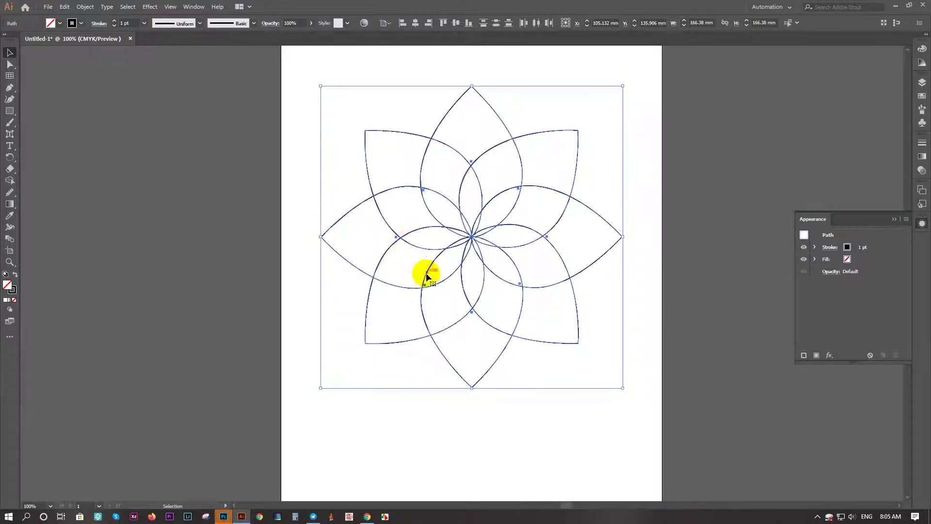
pyautogui.scroll(-2, 460, 262)
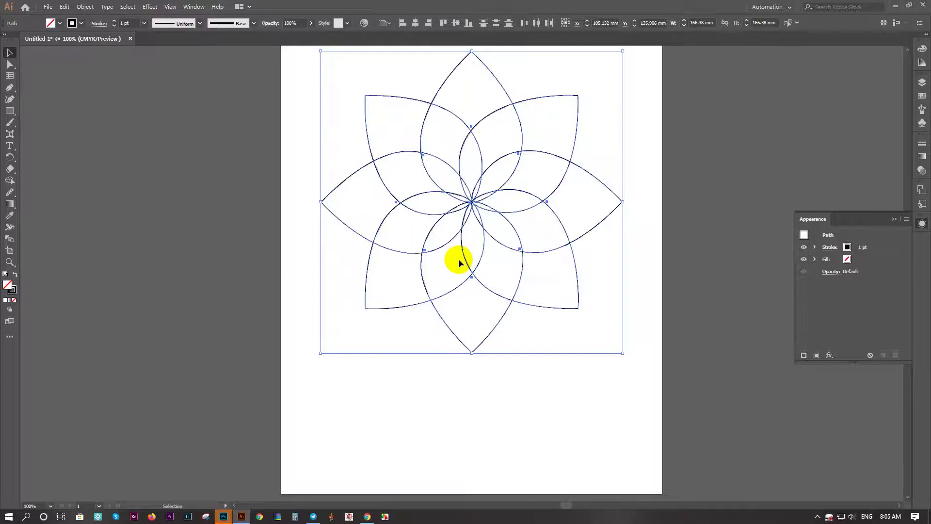
pyautogui.scroll(5, 460, 262)
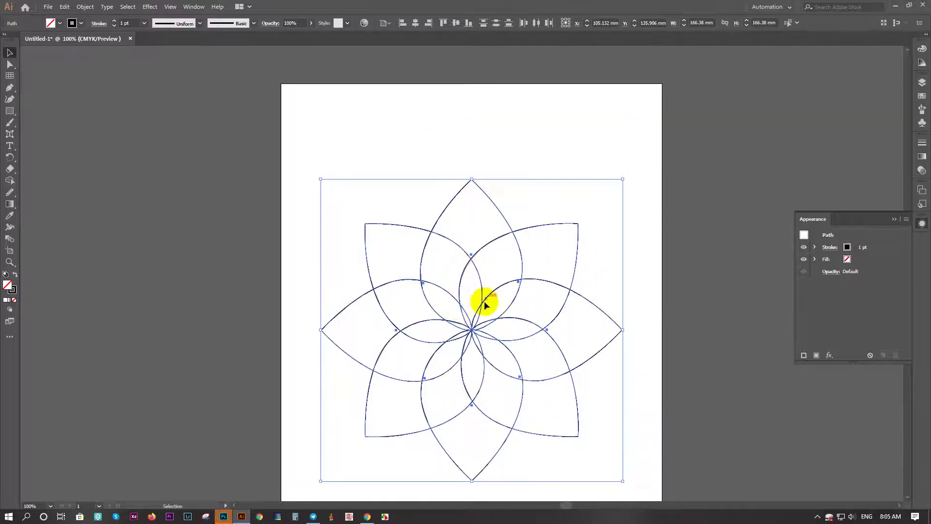
pyautogui.moveTo(474, 329); pyautogui.dragTo(474, 255)
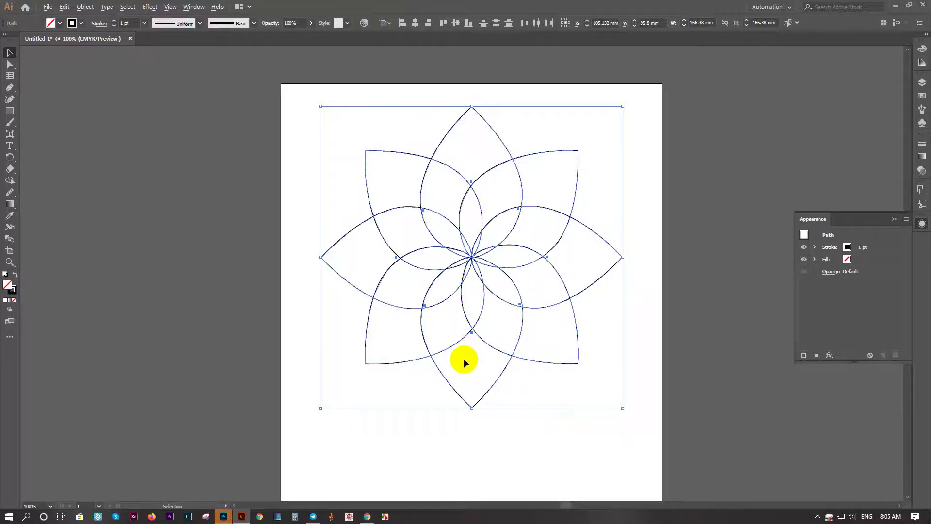
# - Duplicate the whole flower to the right, placing the copy beside the original just off the artboard
pyautogui.scroll(-2, 464, 359)
pyautogui.moveTo(478, 304); pyautogui.dragTo(622, 323)
pyautogui.scroll(2, 478, 320)
# - Split the original flower's overlapping petals into separate regions with Shape Builder, undoing the trial merge, and deselect the artwork
pyautogui.moveTo(286, 106); pyautogui.dragTo(583, 486)
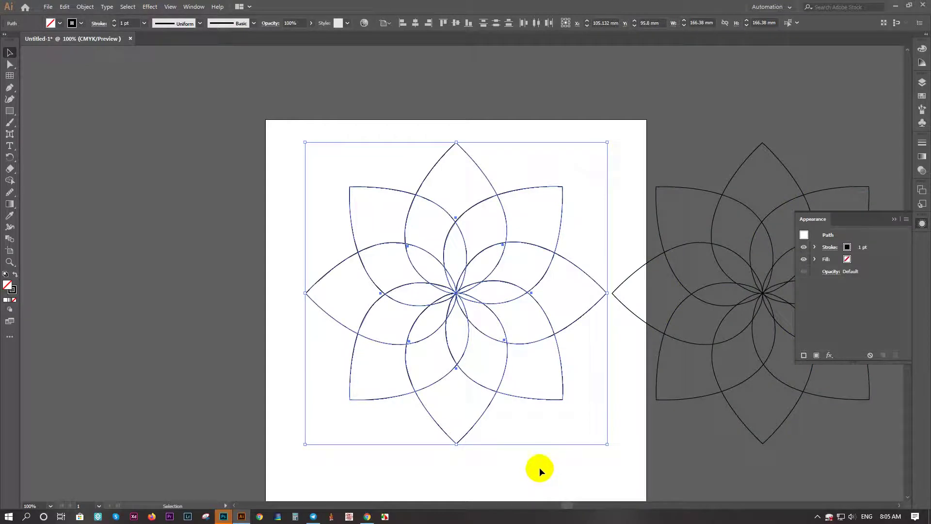
pyautogui.hotkey('shift', 'm')
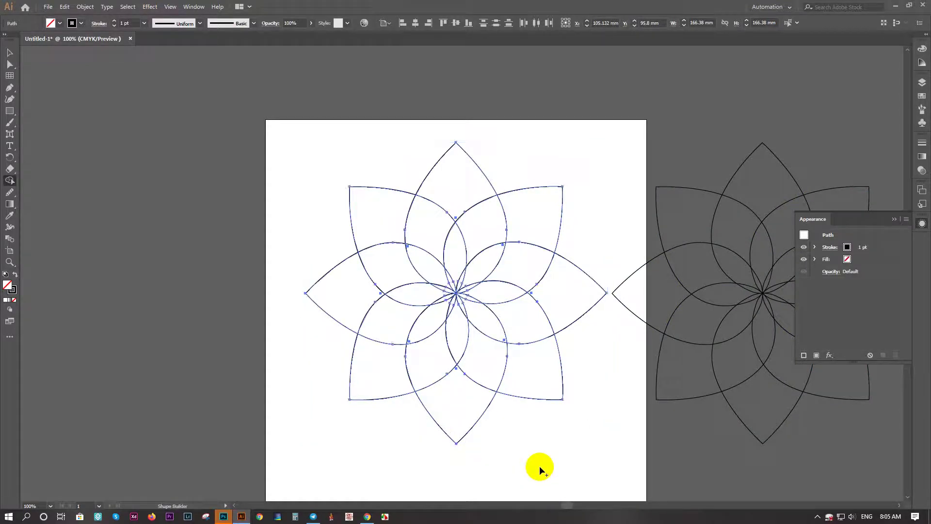
pyautogui.scroll(3, 473, 368)
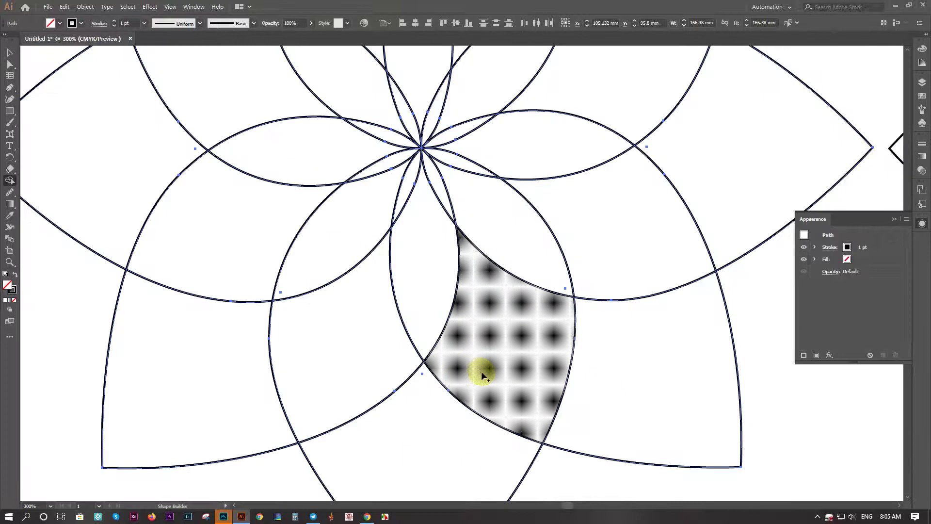
pyautogui.scroll(-1, 482, 375)
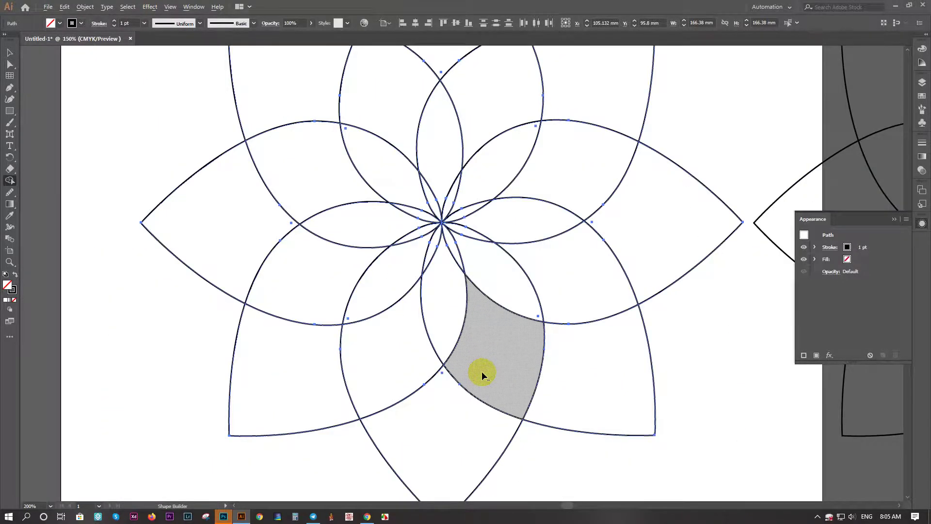
pyautogui.scroll(-1, 482, 374)
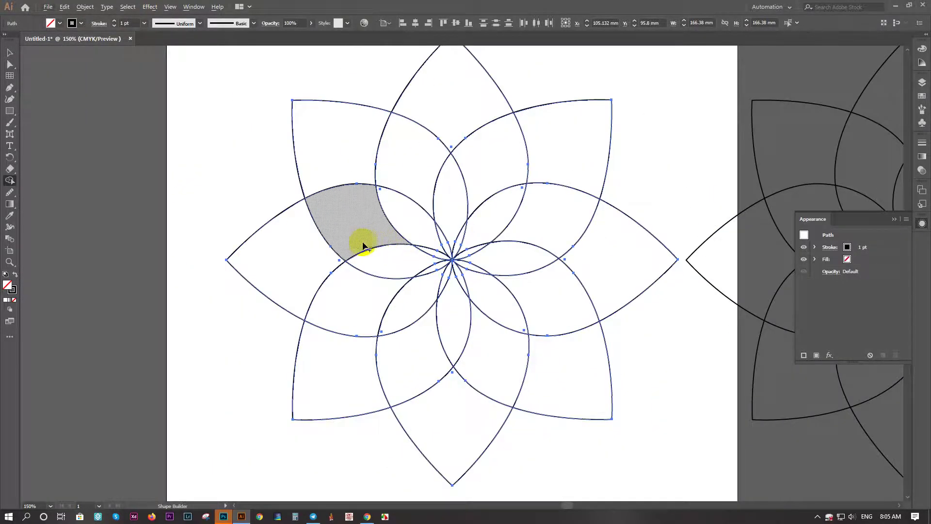
pyautogui.moveTo(357, 245)
pyautogui.mouseDown()
pyautogui.moveTo(353, 225)
pyautogui.moveTo(376, 199)
pyautogui.moveTo(417, 183)
pyautogui.moveTo(536, 208)
pyautogui.moveTo(517, 212)
pyautogui.mouseUp()
pyautogui.hotkey('ctrl', 'z')
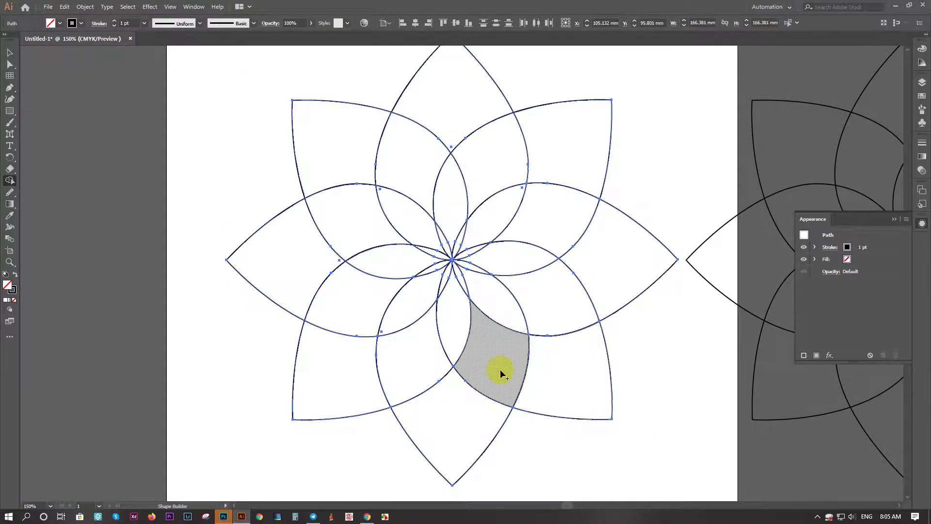
pyautogui.click(423, 365)
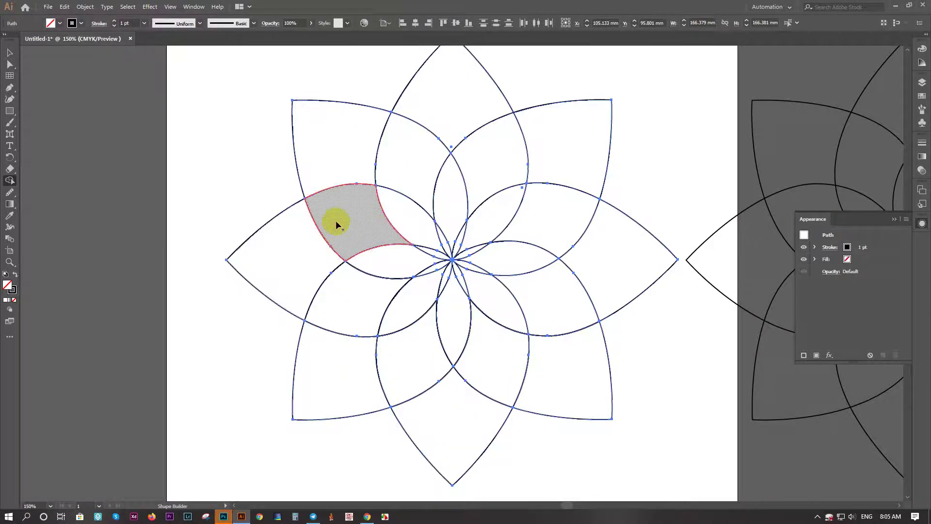
pyautogui.click(435, 105)
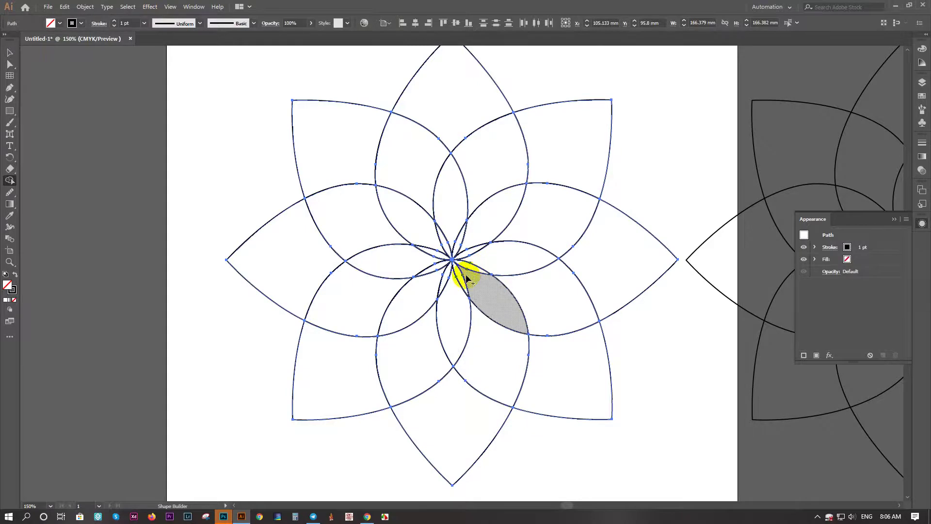
pyautogui.scroll(3, 463, 278)
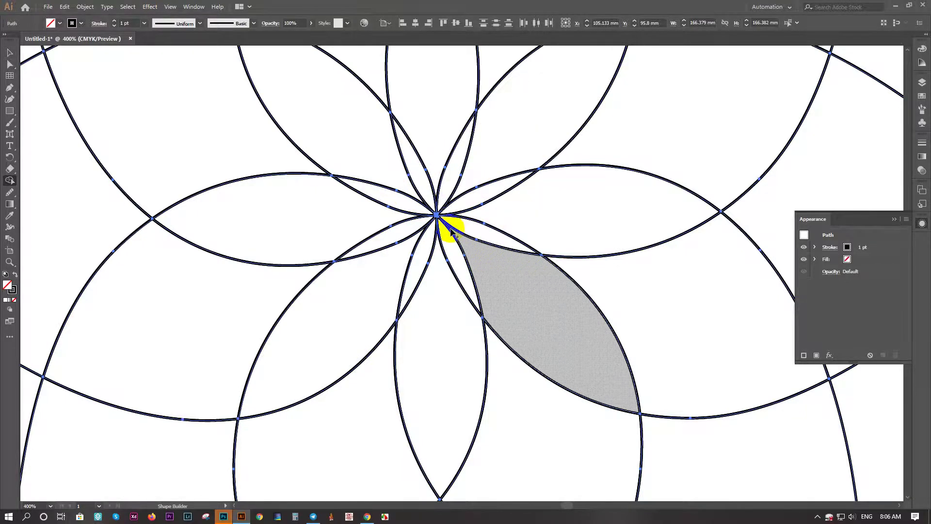
pyautogui.click(9, 52)
pyautogui.scroll(-2, 297, 191)
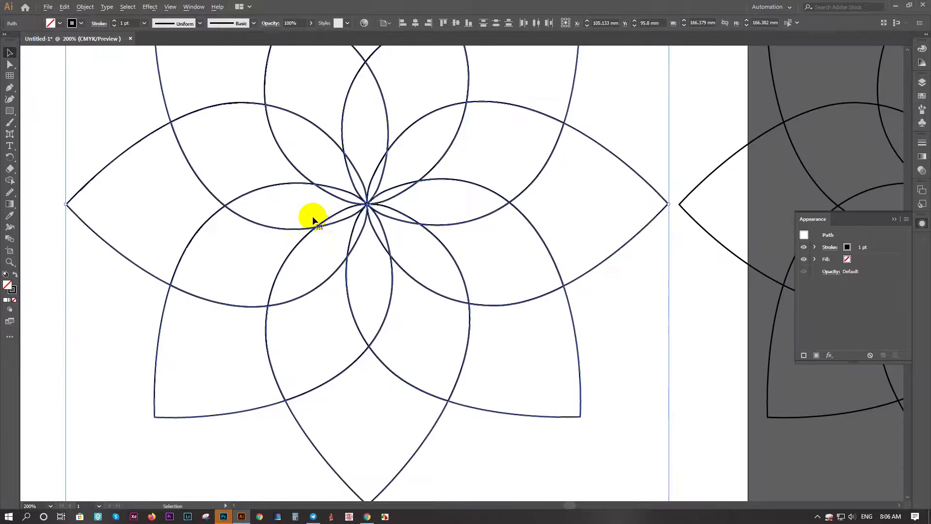
pyautogui.click(132, 291)
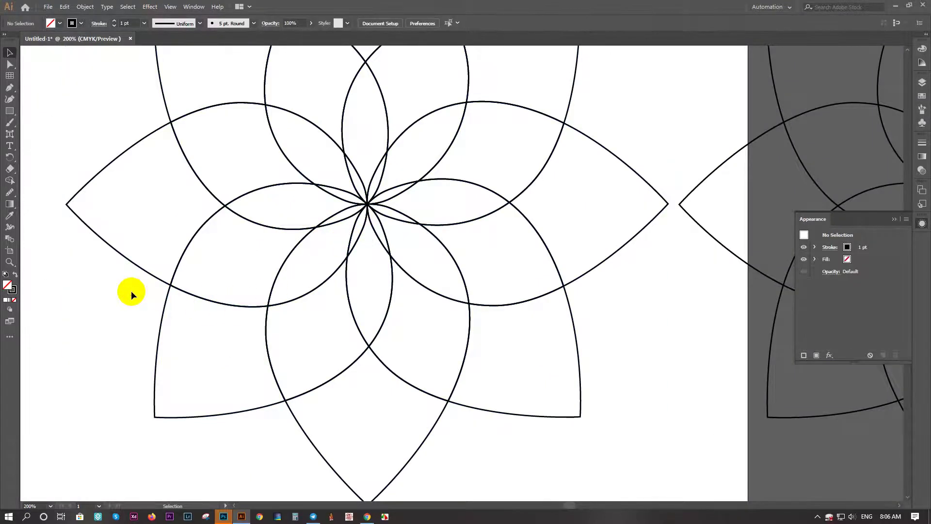
# - Select the outer region of the top petal and fill it with the yellow-orange-red gradient swatch
pyautogui.scroll(-2, 144, 291)
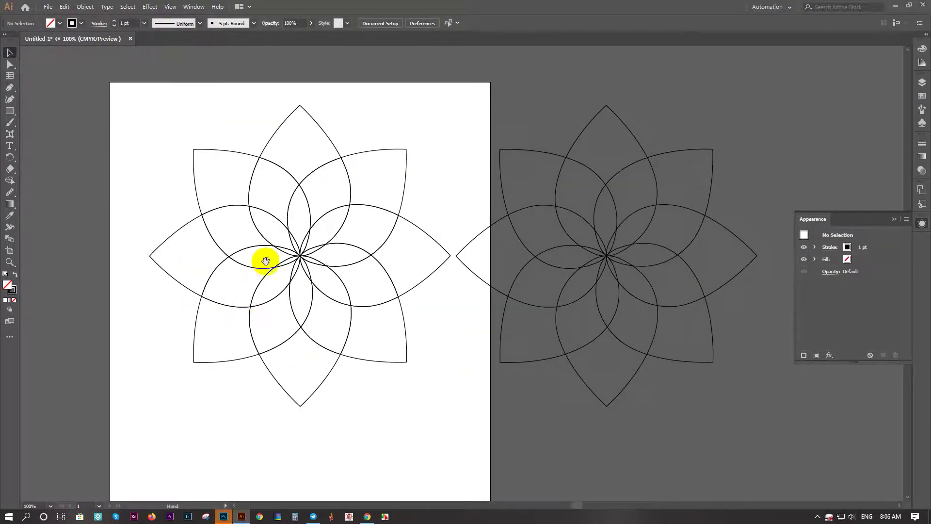
pyautogui.moveTo(264, 260); pyautogui.dragTo(307, 272)
pyautogui.click(319, 173)
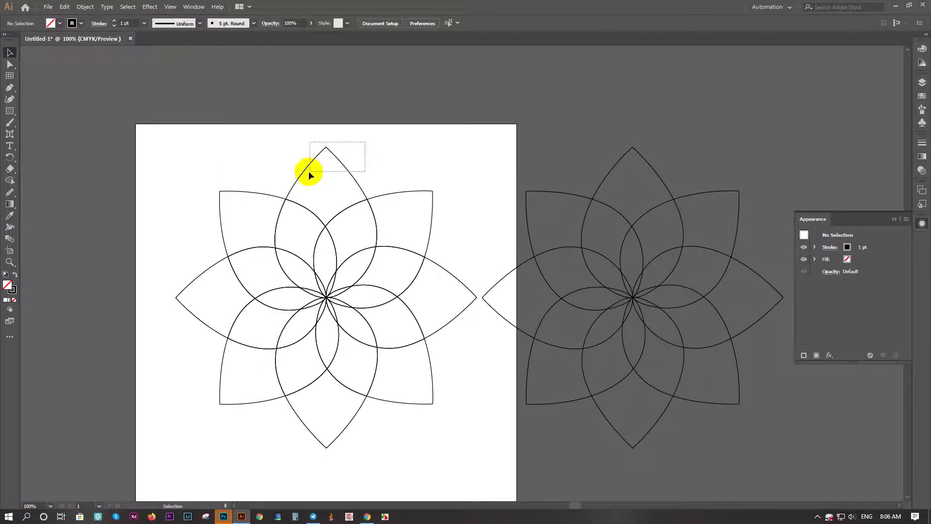
pyautogui.moveTo(308, 171); pyautogui.dragTo(305, 173)
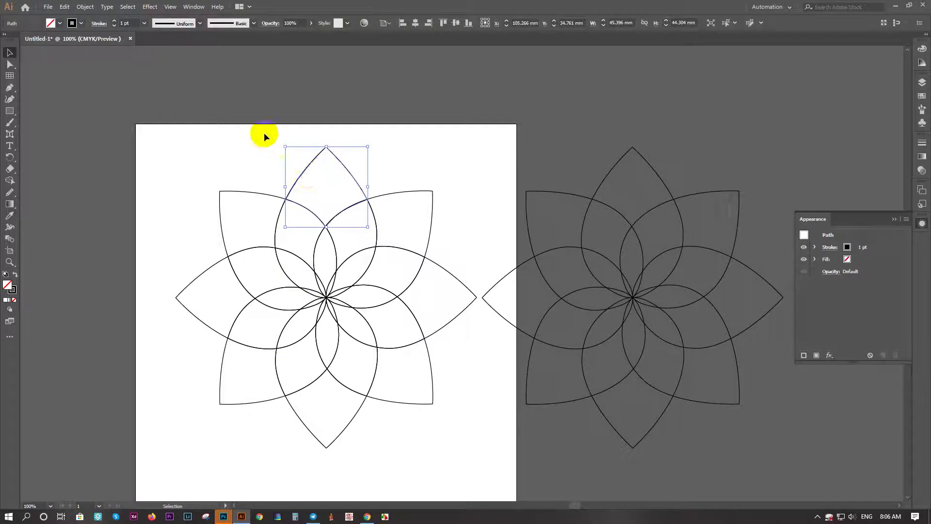
pyautogui.click(72, 23)
pyautogui.click(61, 23)
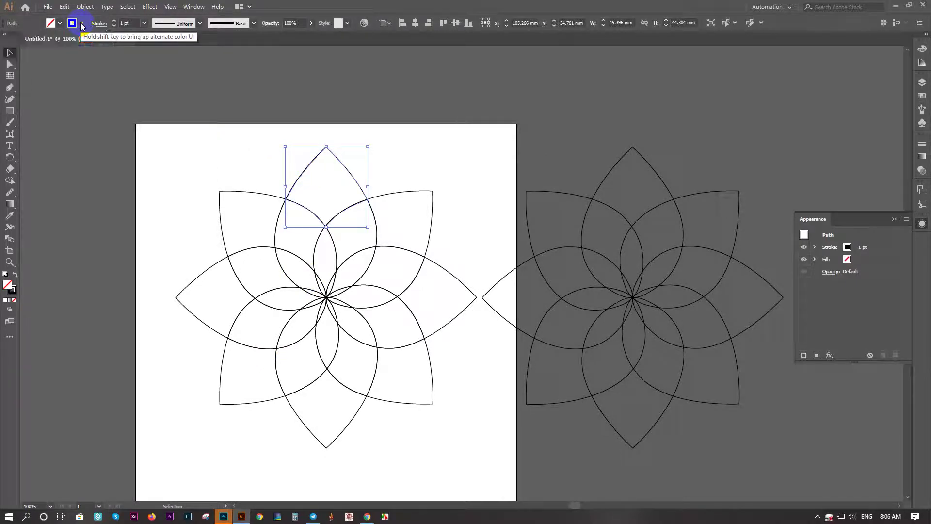
pyautogui.click(61, 23)
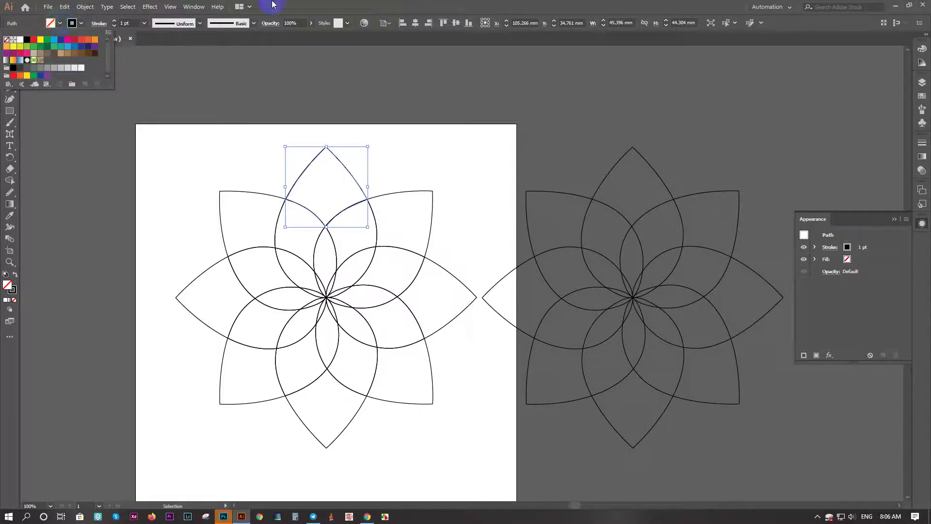
pyautogui.click(464, 5)
pyautogui.press('g')
pyautogui.moveTo(326, 147); pyautogui.dragTo(328, 187)
pyautogui.click(59, 22)
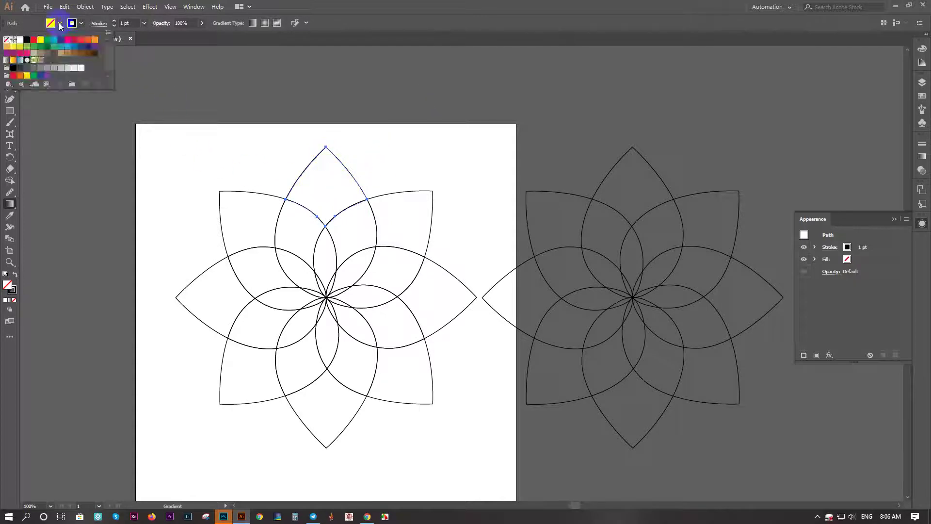
pyautogui.click(17, 62)
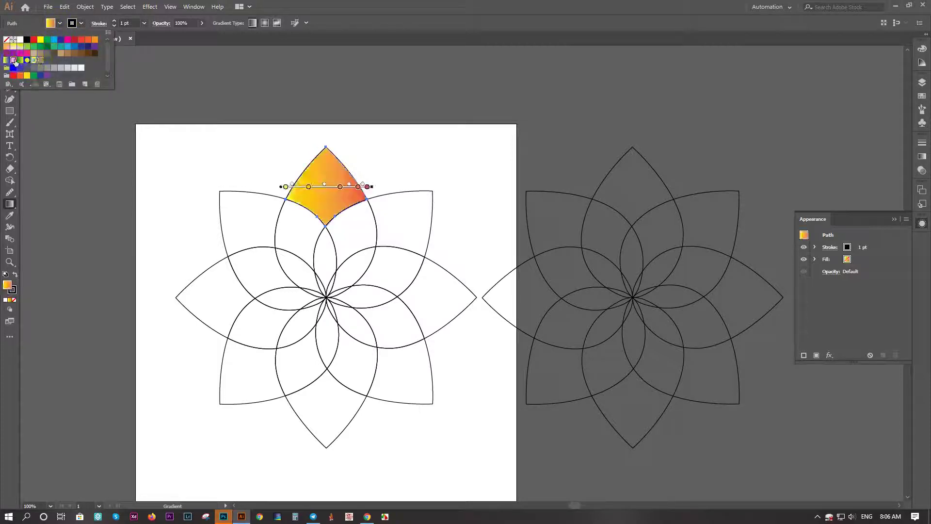
# - Run the top region's gradient vertically from its tip to its lower point, keeping only the yellow and red end stops
pyautogui.click(353, 184)
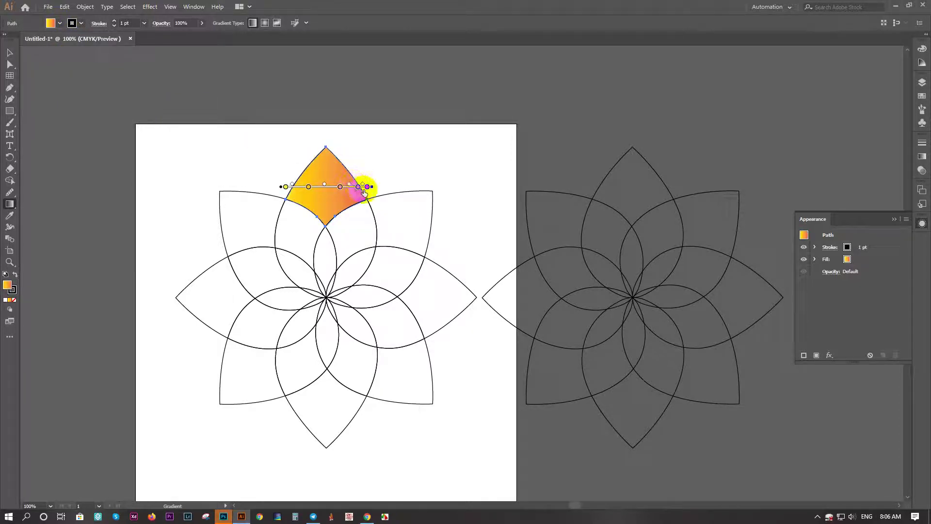
pyautogui.moveTo(375, 187)
pyautogui.mouseDown()
pyautogui.moveTo(326, 110)
pyautogui.moveTo(358, 202)
pyautogui.moveTo(297, 259)
pyautogui.moveTo(321, 148)
pyautogui.mouseUp()
pyautogui.moveTo(334, 265)
pyautogui.mouseDown()
pyautogui.moveTo(326, 174)
pyautogui.moveTo(332, 239)
pyautogui.mouseUp()
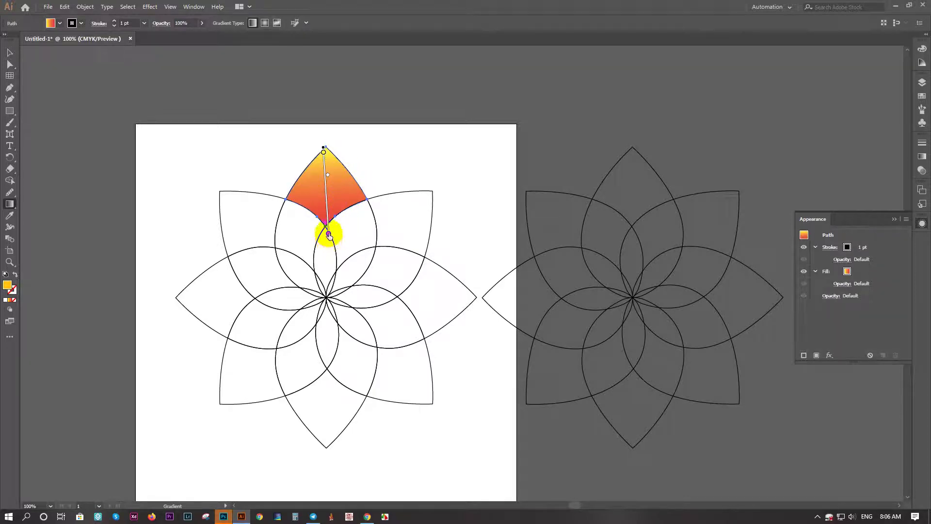
pyautogui.moveTo(330, 239); pyautogui.dragTo(327, 241)
pyautogui.moveTo(324, 152); pyautogui.dragTo(325, 153)
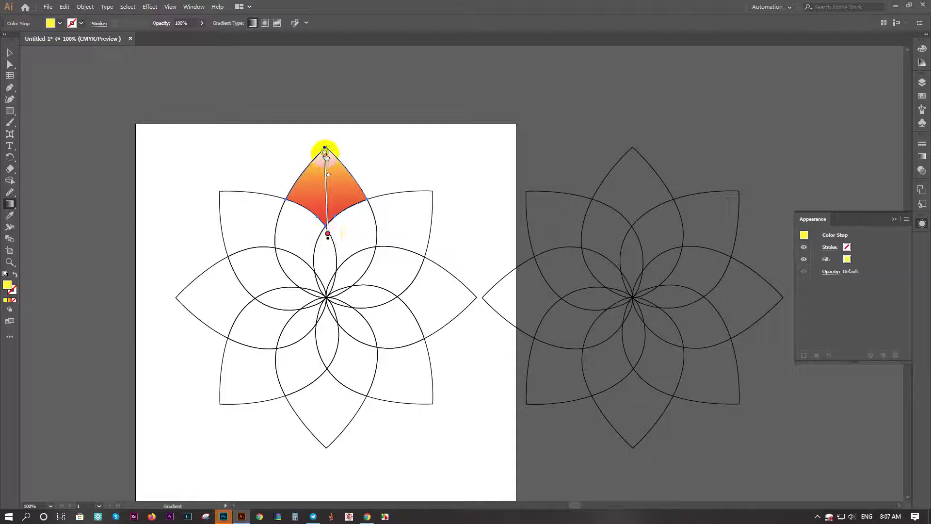
# - Recolor the gradient stop at the petal tip to light pink with C 0, M 34, Y 0, K 0
pyautogui.doubleClick(325, 153)
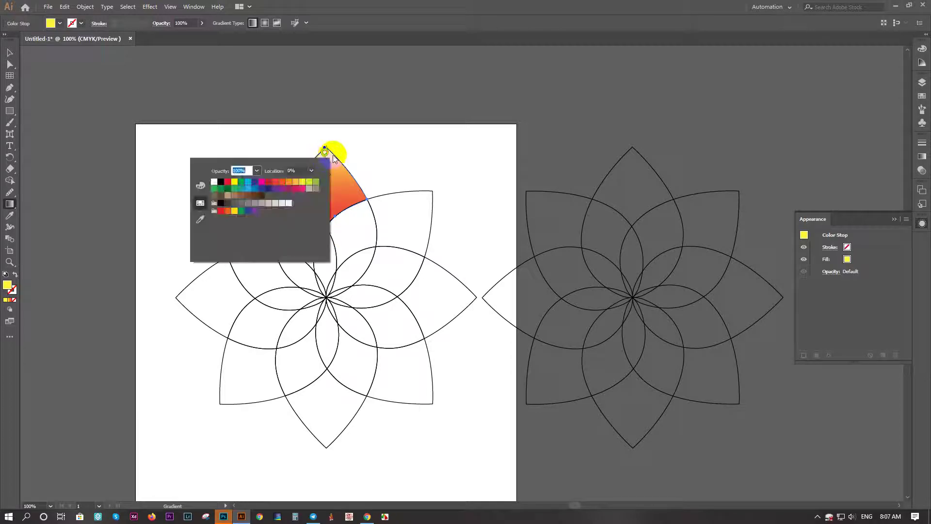
pyautogui.click(262, 181)
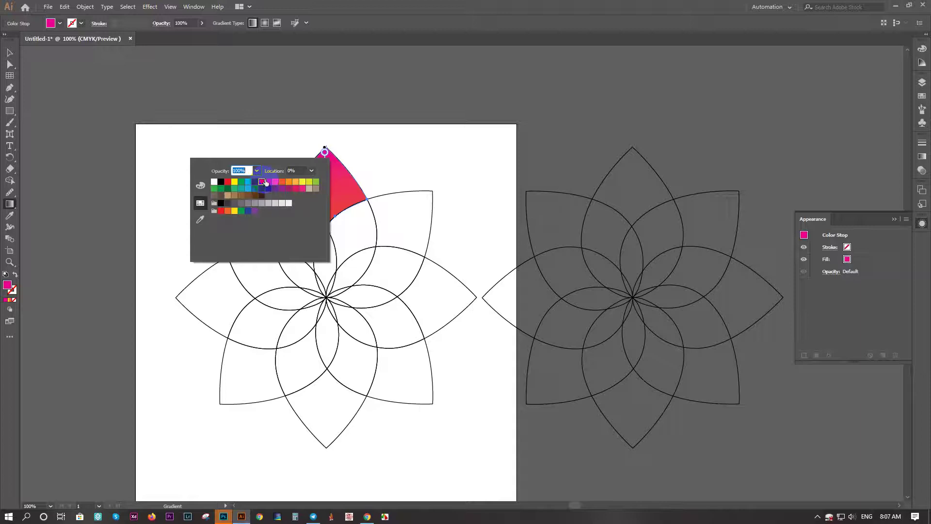
pyautogui.click(200, 185)
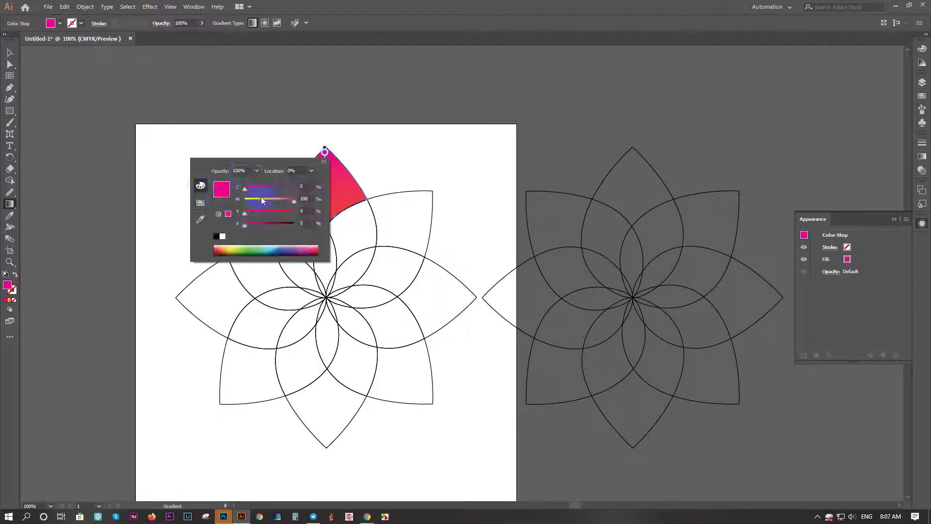
pyautogui.moveTo(294, 202); pyautogui.dragTo(261, 200)
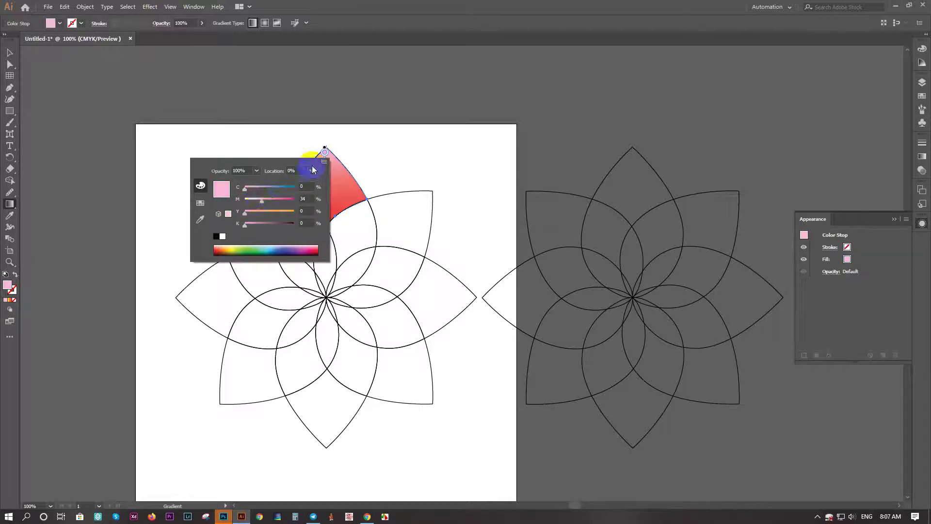
pyautogui.click(335, 212)
# - Recolor the gradient's lower red stop to dark pink by setting Y to 0% and K to 12%
pyautogui.click(329, 234)
pyautogui.doubleClick(328, 235)
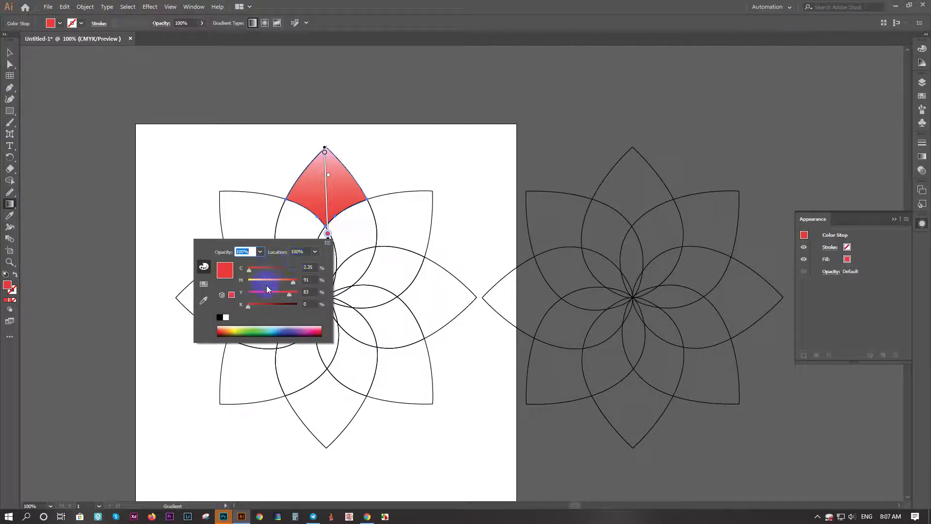
pyautogui.moveTo(289, 298); pyautogui.dragTo(233, 297)
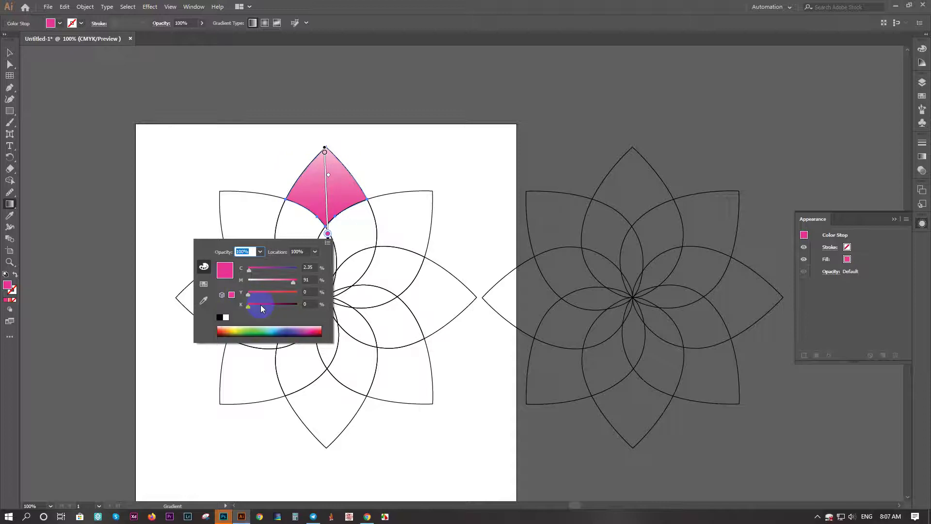
pyautogui.moveTo(249, 305); pyautogui.dragTo(251, 307)
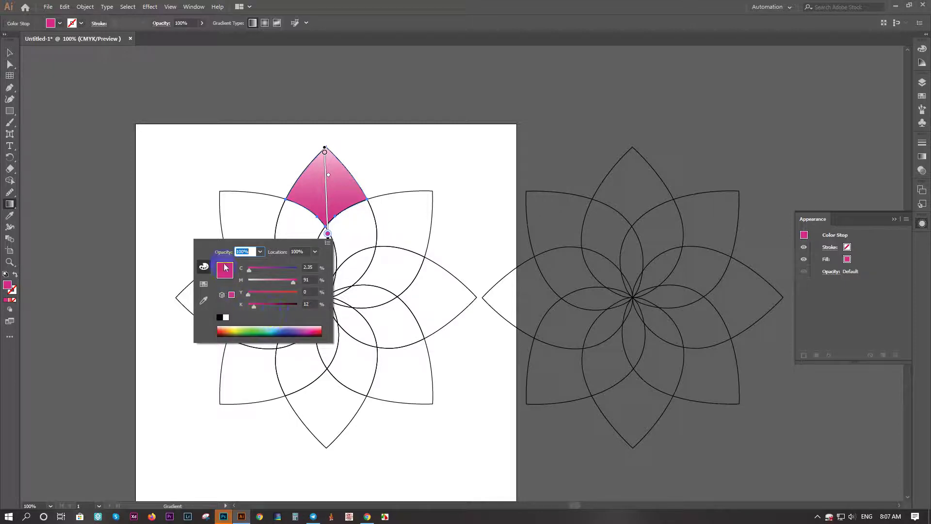
pyautogui.click(389, 4)
# - Select the outer region of the upper-right petal and give it the top region's pink gradient with the Eyedropper
pyautogui.click(10, 52)
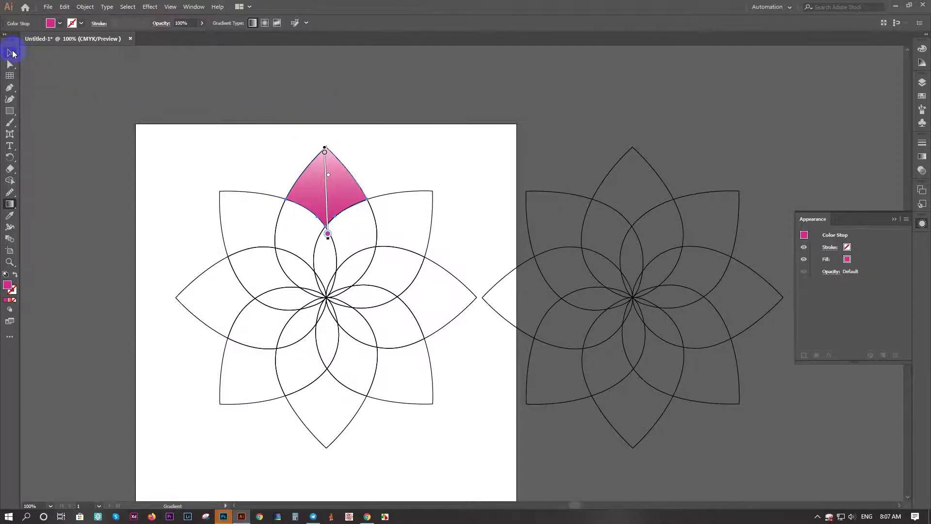
pyautogui.click(409, 222)
pyautogui.moveTo(446, 177); pyautogui.dragTo(404, 217)
pyautogui.press('i')
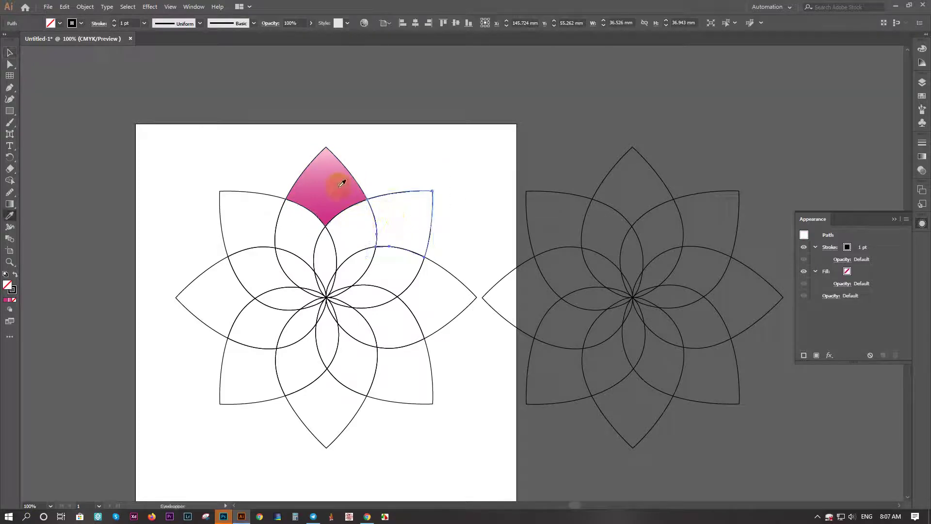
pyautogui.click(339, 167)
pyautogui.click(9, 52)
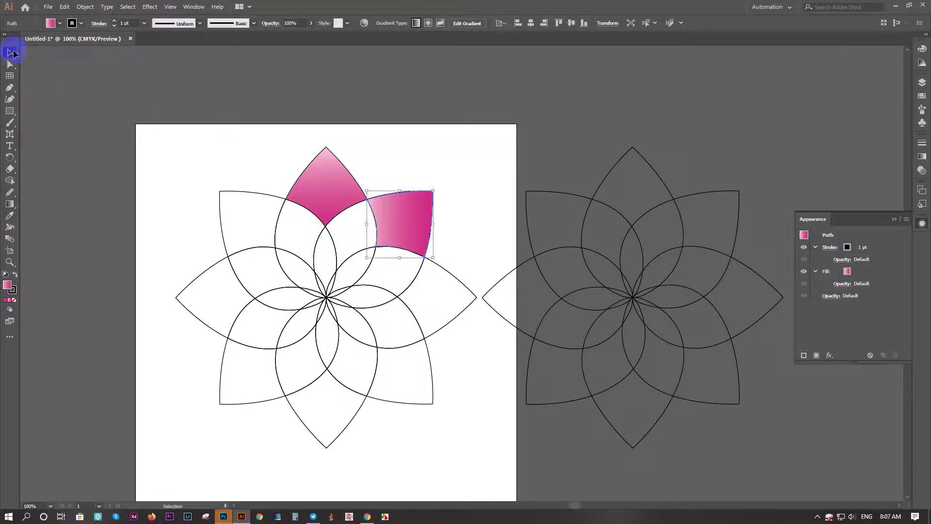
# - Give the outer regions of the right and lower-right petals the top region's pink gradient with the Eyedropper
pyautogui.moveTo(467, 267); pyautogui.dragTo(442, 332)
pyautogui.press('i')
pyautogui.click(334, 194)
pyautogui.click(10, 52)
pyautogui.moveTo(457, 430); pyautogui.dragTo(420, 384)
pyautogui.press('i')
pyautogui.click(333, 185)
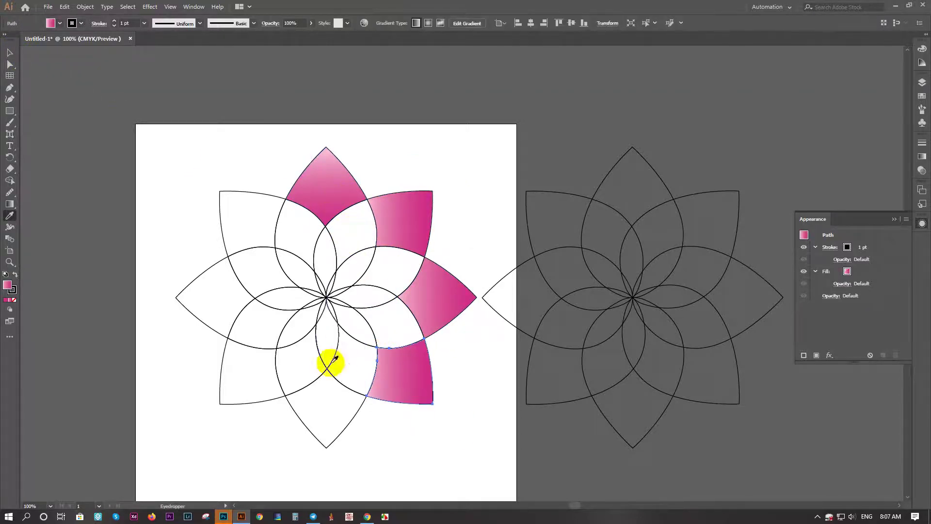
# - Apply the top region's pink gradient to the outer regions of the bottom and lower-left petals with the Eyedropper
pyautogui.click(10, 52)
pyautogui.moveTo(358, 444); pyautogui.dragTo(294, 347)
pyautogui.press('i')
pyautogui.click(334, 202)
pyautogui.click(9, 52)
pyautogui.moveTo(202, 376); pyautogui.dragTo(236, 417)
pyautogui.press('i')
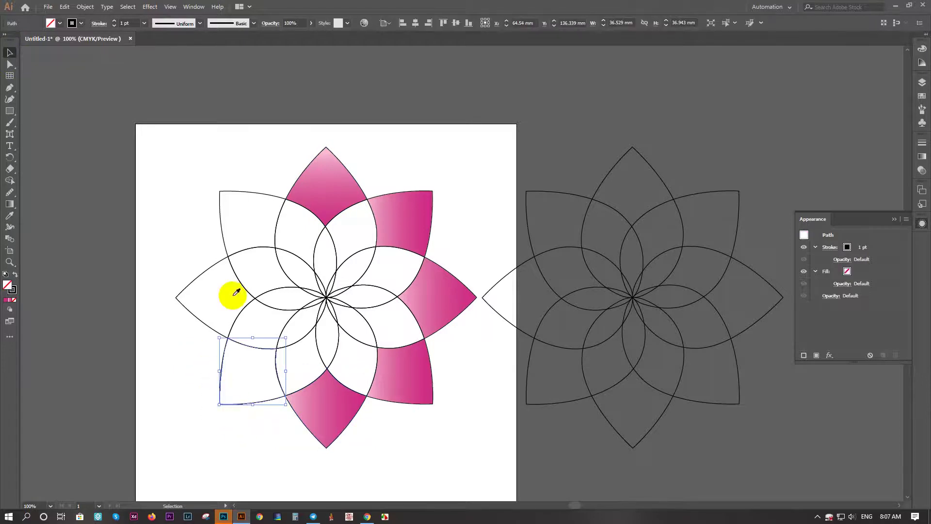
pyautogui.click(324, 184)
# - Copy the top region's pink gradient onto the outer regions of the left and upper-left petals with the Eyedropper
pyautogui.click(10, 52)
pyautogui.moveTo(173, 286); pyautogui.dragTo(188, 327)
pyautogui.press('i')
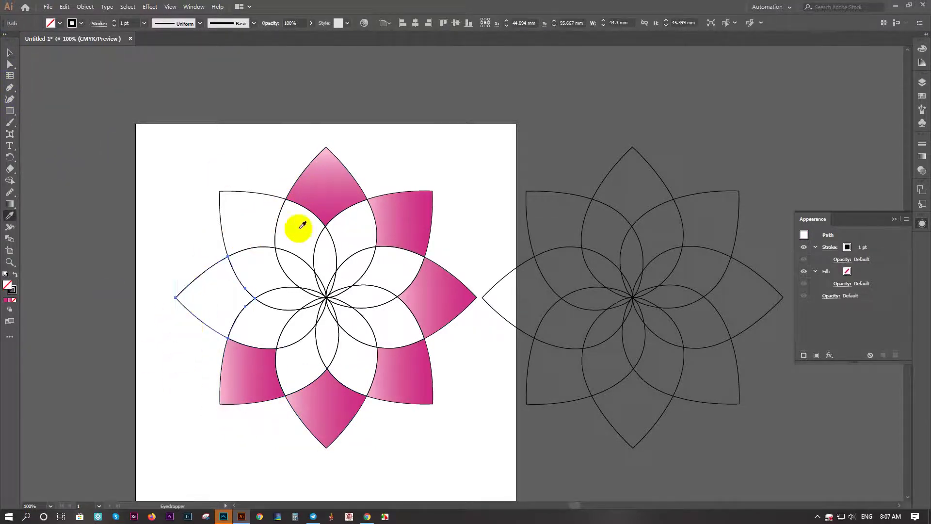
pyautogui.click(323, 190)
pyautogui.click(9, 52)
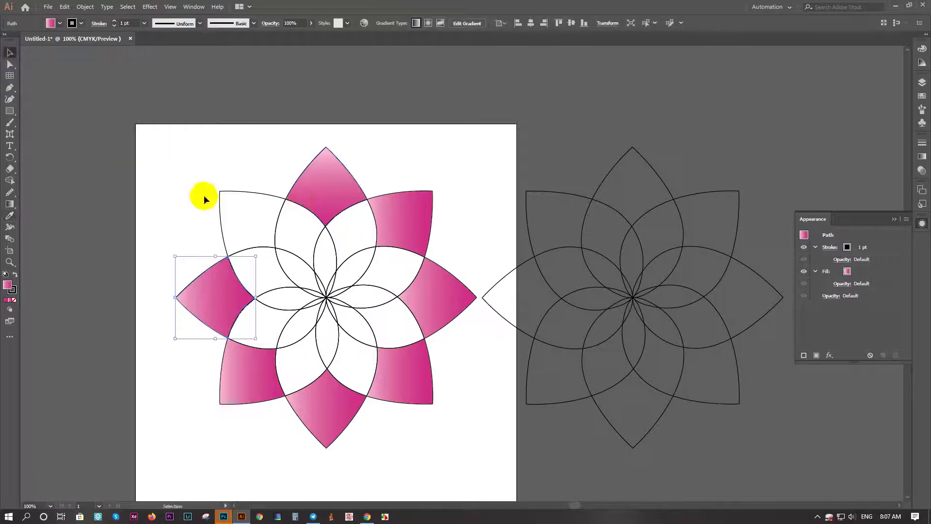
pyautogui.moveTo(194, 173); pyautogui.dragTo(252, 236)
pyautogui.press('i')
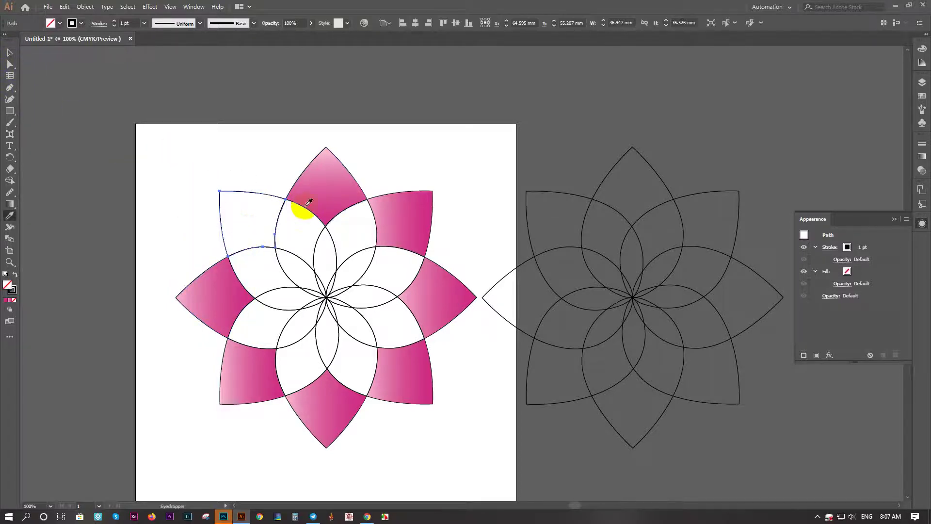
pyautogui.click(329, 184)
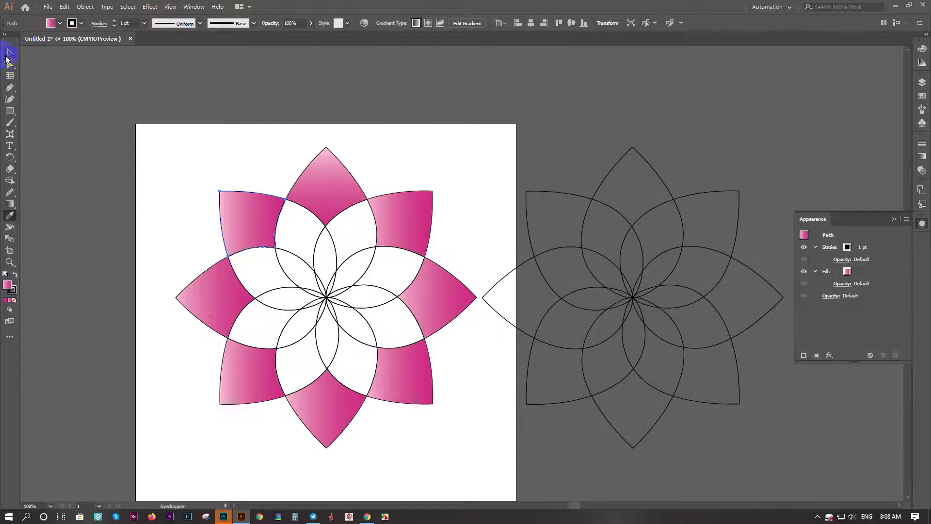
# - Move the unfilled outline copy of the flower farther right, clear of the colored flower, and deselect it
pyautogui.click(10, 52)
pyautogui.click(98, 110)
pyautogui.moveTo(462, 276); pyautogui.dragTo(329, 229)
pyautogui.moveTo(387, 405); pyautogui.dragTo(348, 439)
pyautogui.moveTo(499, 254); pyautogui.dragTo(540, 257)
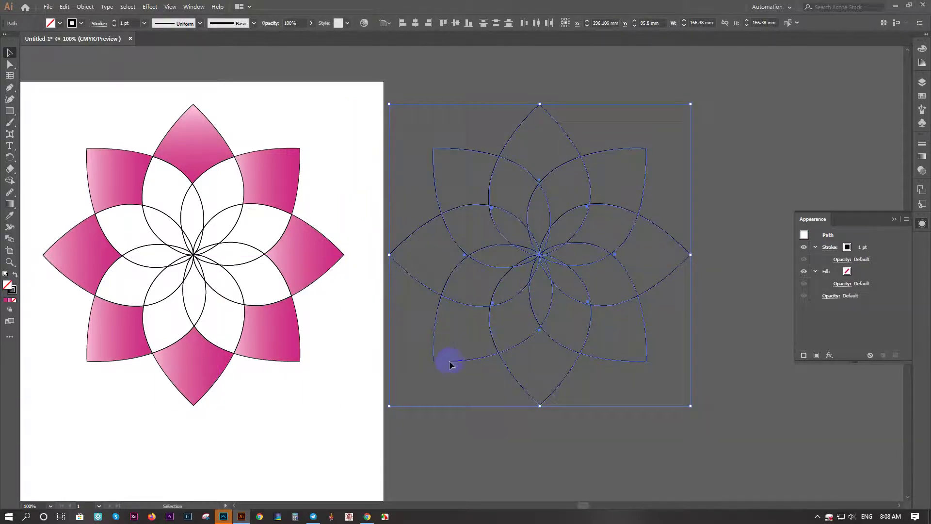
pyautogui.click(359, 374)
pyautogui.moveTo(328, 358); pyautogui.dragTo(512, 351)
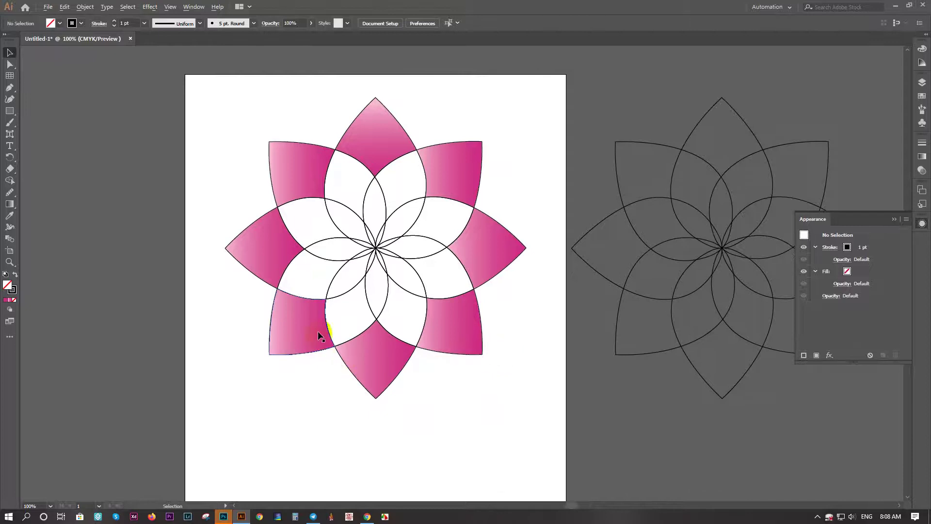
# - Fill the inner overlap region between the bottom and lower-left petals with the bottom petal's pink gradient using the Eyedropper
pyautogui.keyDown('alt'); pyautogui.scroll(1, 318, 334); pyautogui.keyUp('alt')
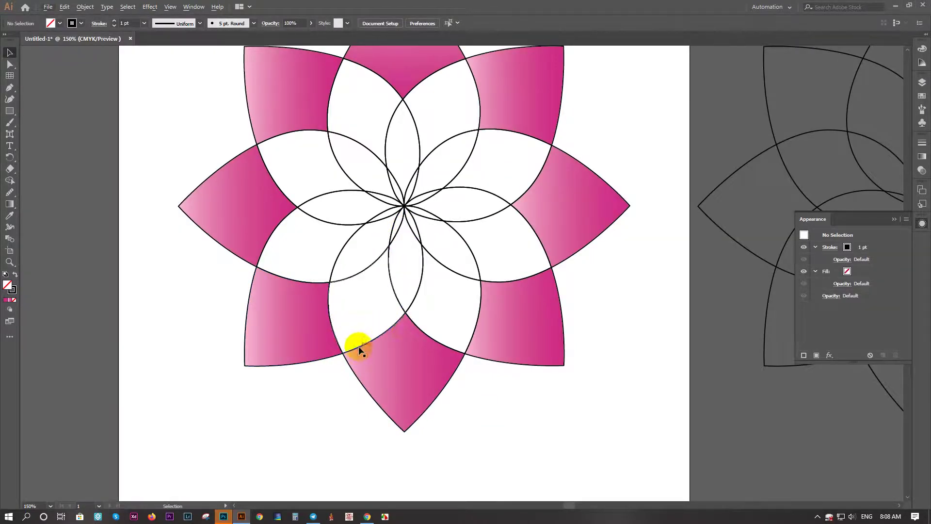
pyautogui.click(343, 353)
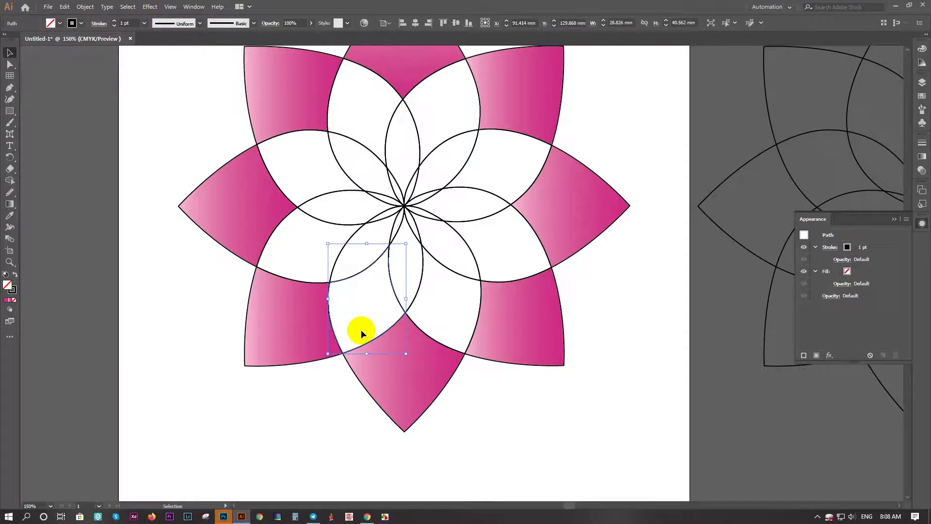
pyautogui.press('i')
pyautogui.click(411, 358)
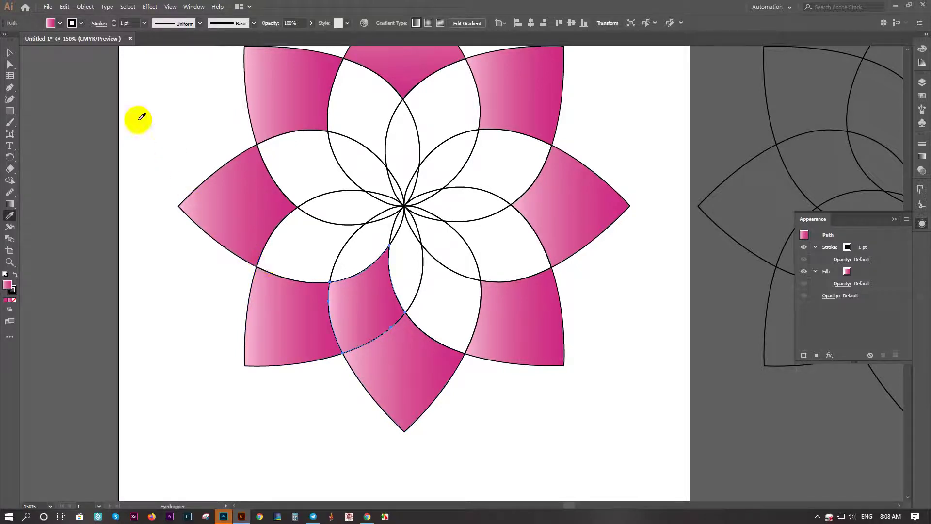
# - Run the inner region's gradient diagonally, with light pink at its lower corner and dark pink at the tip nearest the flower's center
pyautogui.press('g')
pyautogui.moveTo(406, 299); pyautogui.dragTo(401, 262)
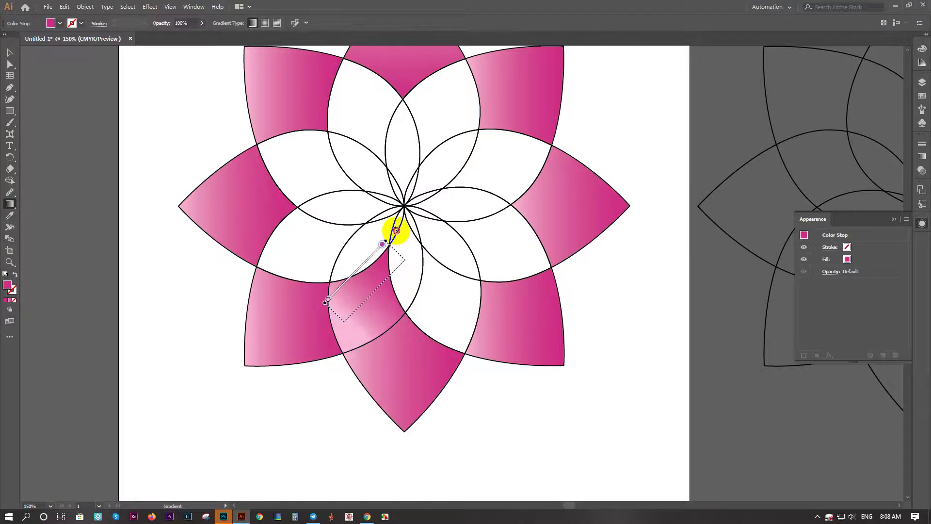
pyautogui.moveTo(328, 299)
pyautogui.mouseDown()
pyautogui.moveTo(349, 311)
pyautogui.moveTo(346, 330)
pyautogui.mouseUp()
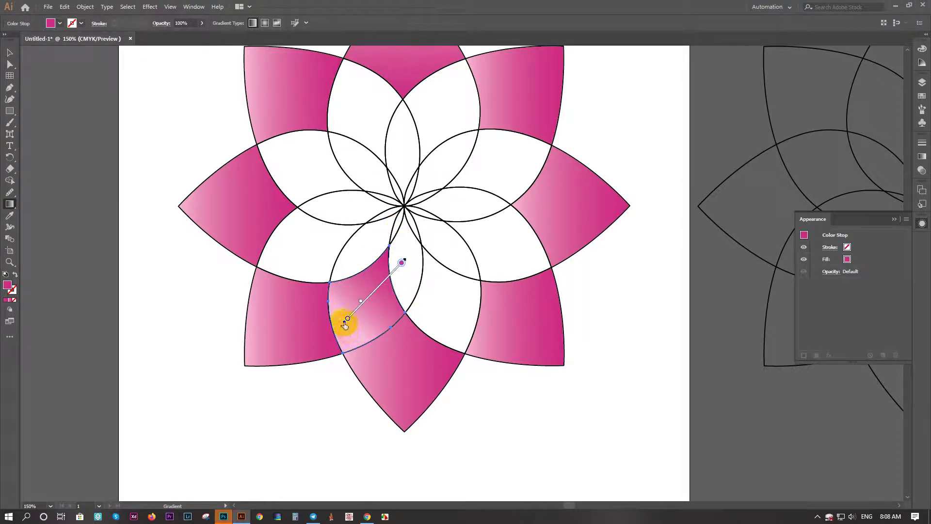
pyautogui.moveTo(408, 255); pyautogui.dragTo(391, 236)
pyautogui.moveTo(348, 320)
pyautogui.mouseDown()
pyautogui.moveTo(350, 350)
pyautogui.moveTo(353, 331)
pyautogui.moveTo(339, 353)
pyautogui.mouseUp()
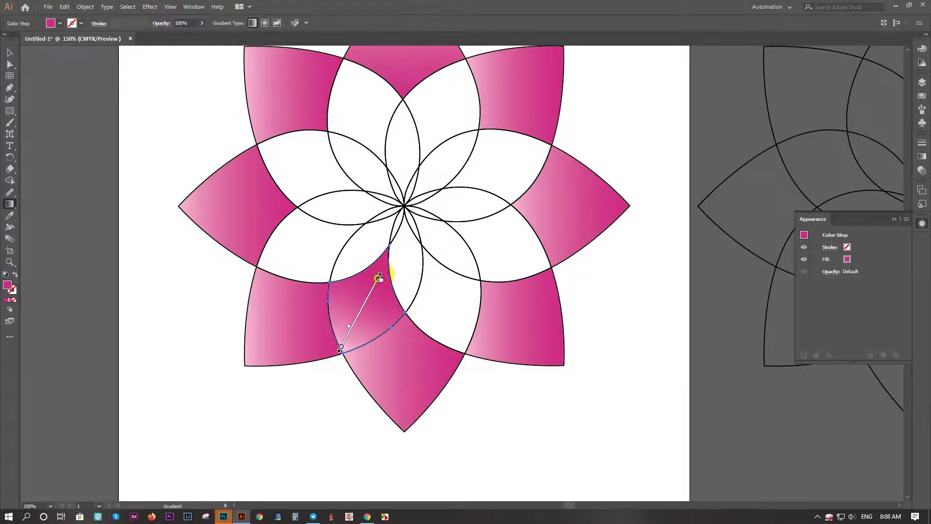
pyautogui.moveTo(379, 277)
pyautogui.mouseDown()
pyautogui.moveTo(387, 241)
pyautogui.moveTo(400, 235)
pyautogui.moveTo(392, 237)
pyautogui.mouseUp()
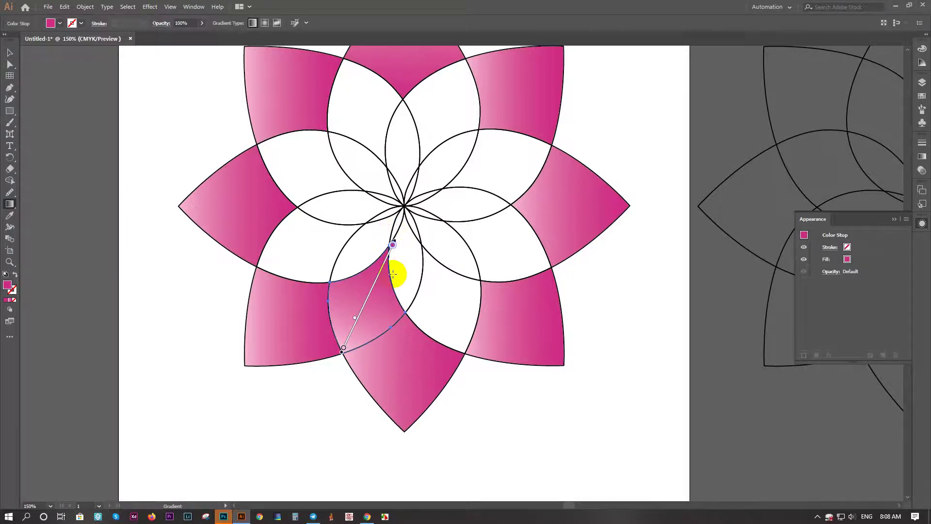
# - Try the orange swatch C=0 M=80 Y=95 K=0 on the inner region's dark gradient stop
pyautogui.doubleClick(393, 246)
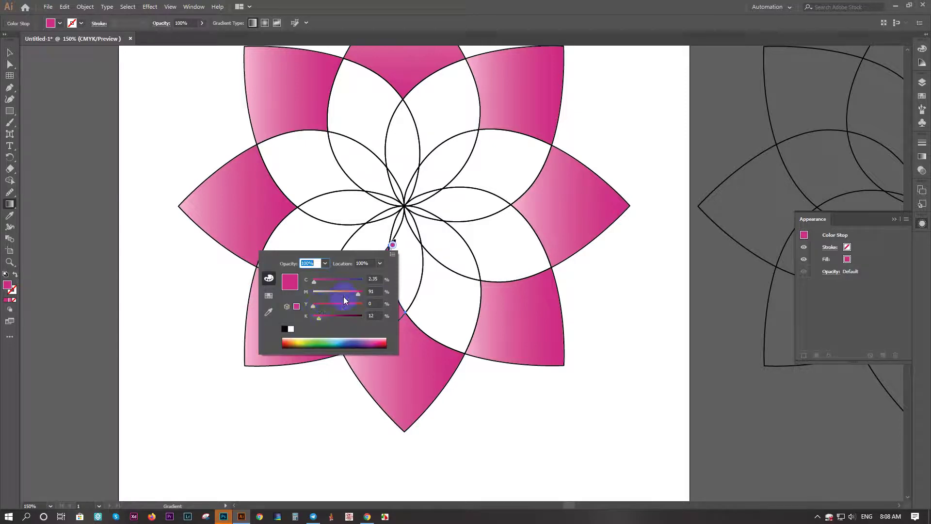
pyautogui.click(268, 295)
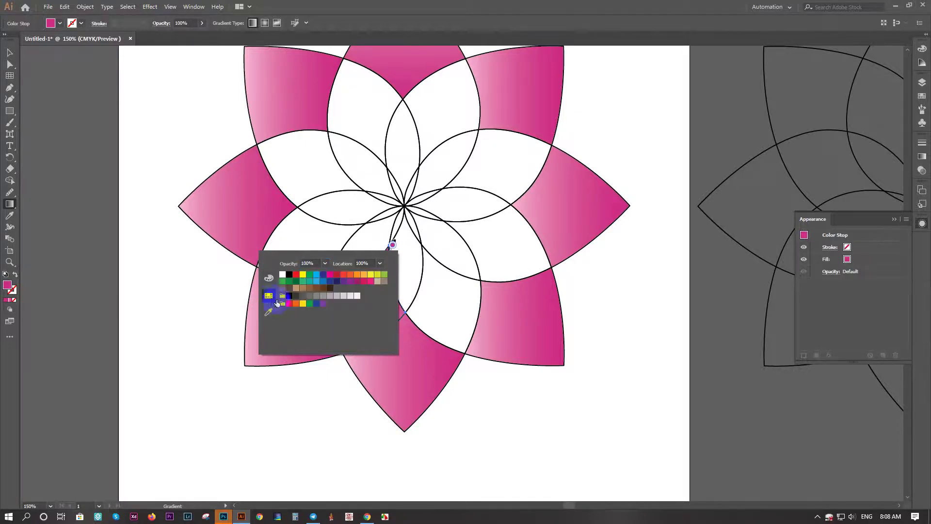
pyautogui.click(351, 275)
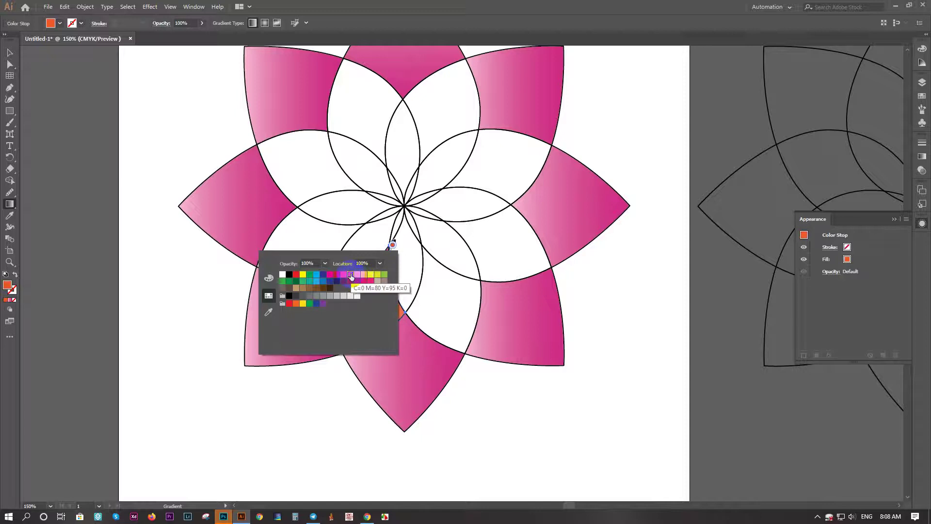
pyautogui.click(394, 244)
pyautogui.click(342, 353)
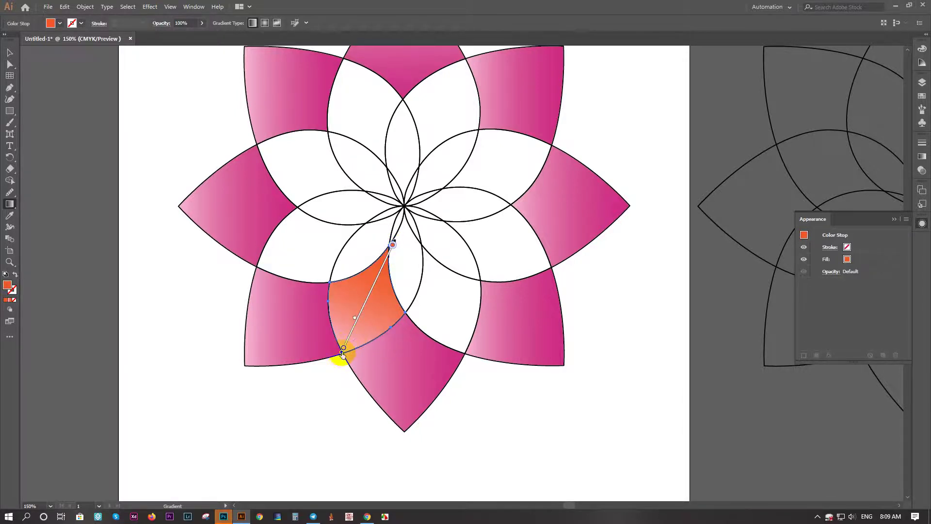
# - Recolor the inner region's gradient stop nearest the flower's center with the bright pink swatch
pyautogui.doubleClick(393, 244)
pyautogui.click(366, 283)
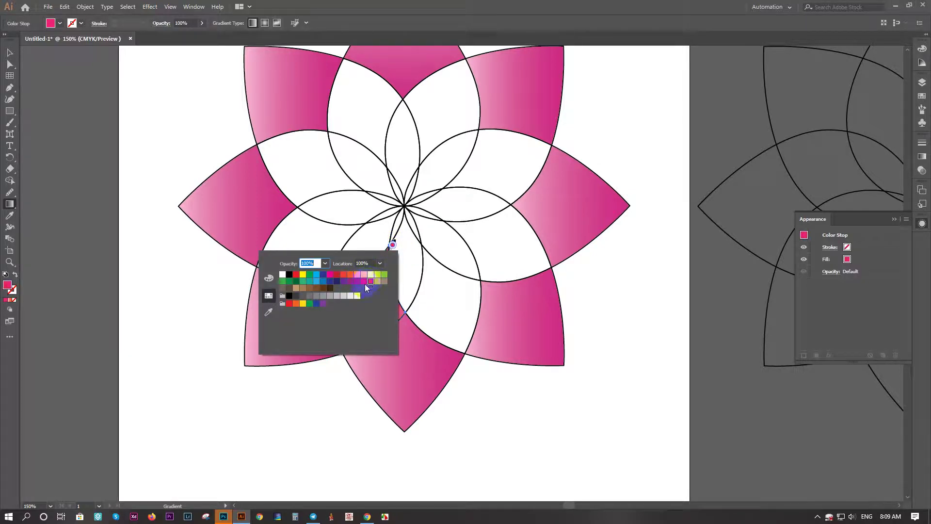
pyautogui.click(369, 248)
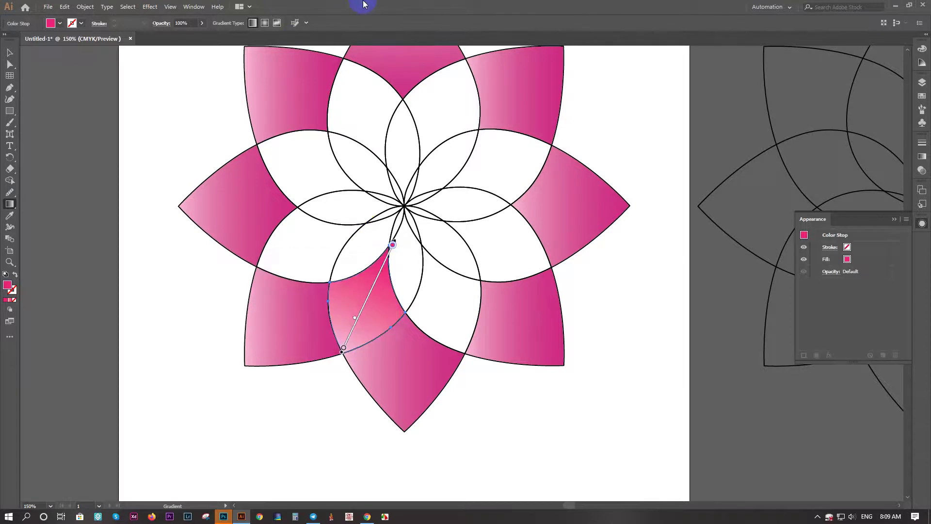
# - Give the inner overlap region between the lower-left and left petals the new bright pink gradient with the Eyedropper
pyautogui.click(10, 53)
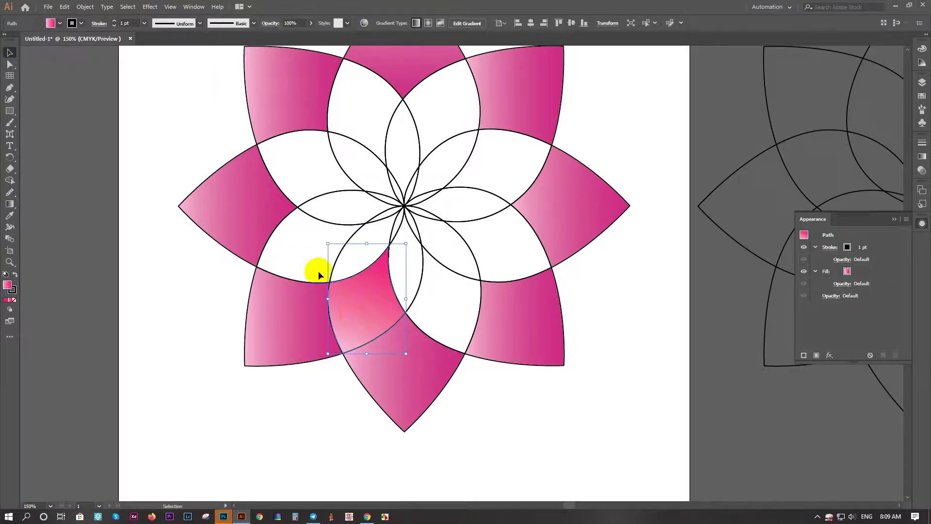
pyautogui.click(298, 244)
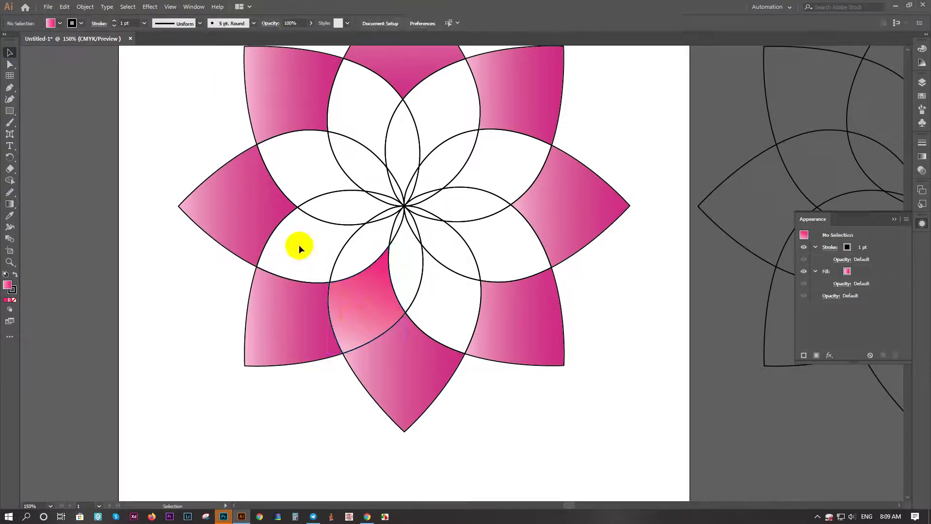
pyautogui.click(265, 268)
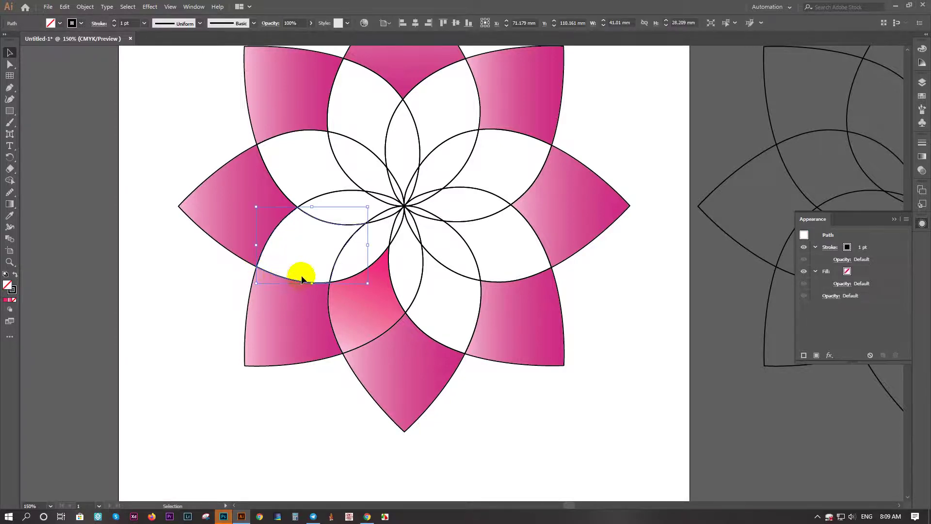
pyautogui.press('i')
pyautogui.click(369, 306)
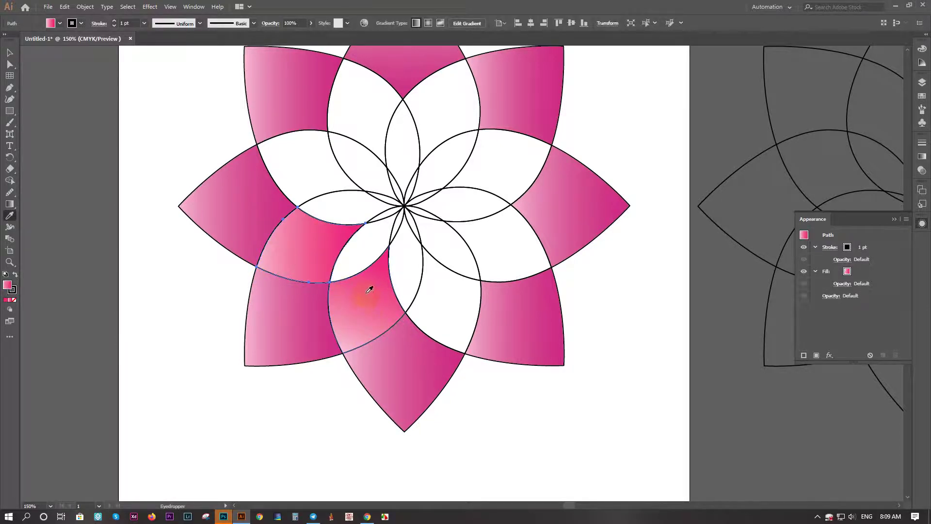
# - Apply the bright pink gradient to the two inner overlap regions on either side of the upper-left petal with the Eyedropper
pyautogui.press('v')
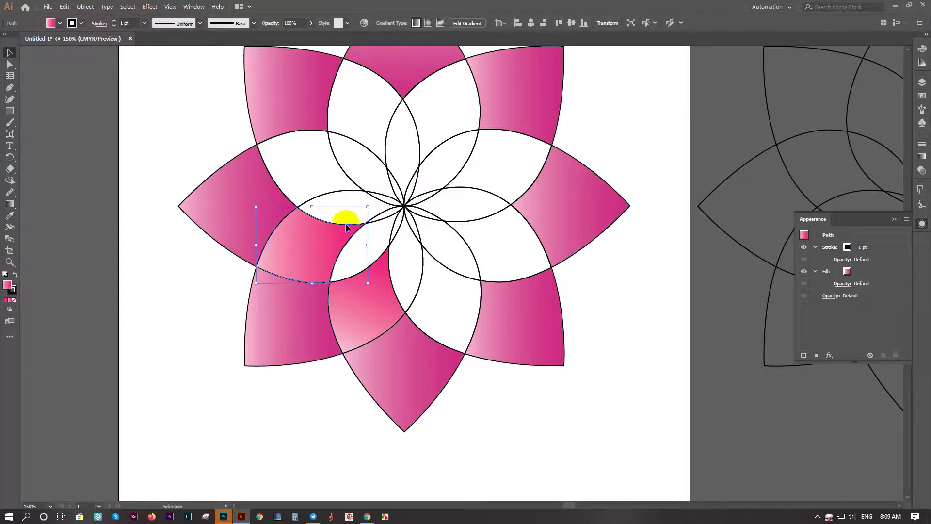
pyautogui.click(258, 144)
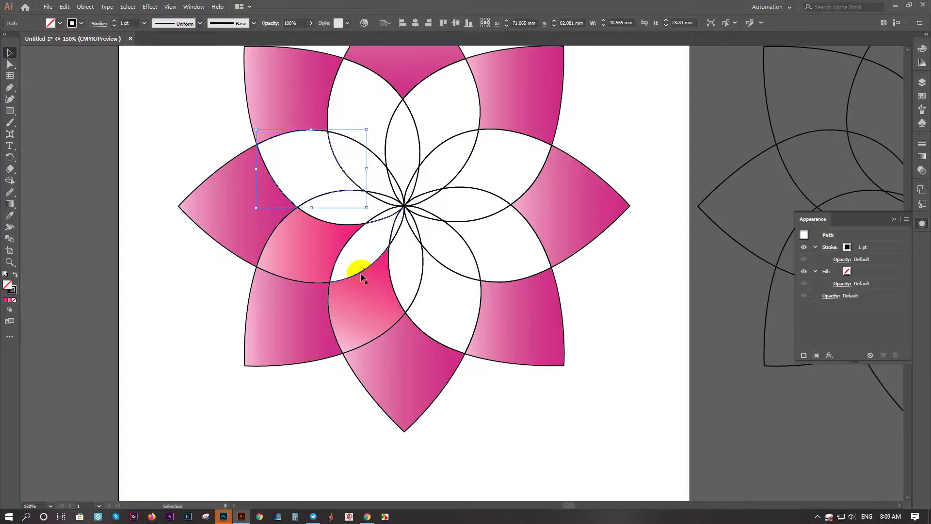
pyautogui.press('i')
pyautogui.click(379, 290)
pyautogui.click(10, 52)
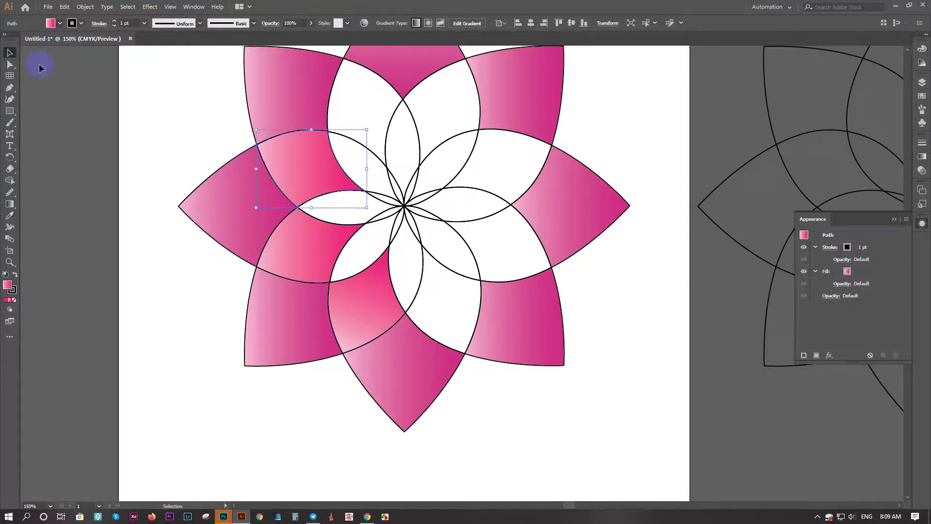
pyautogui.click(343, 61)
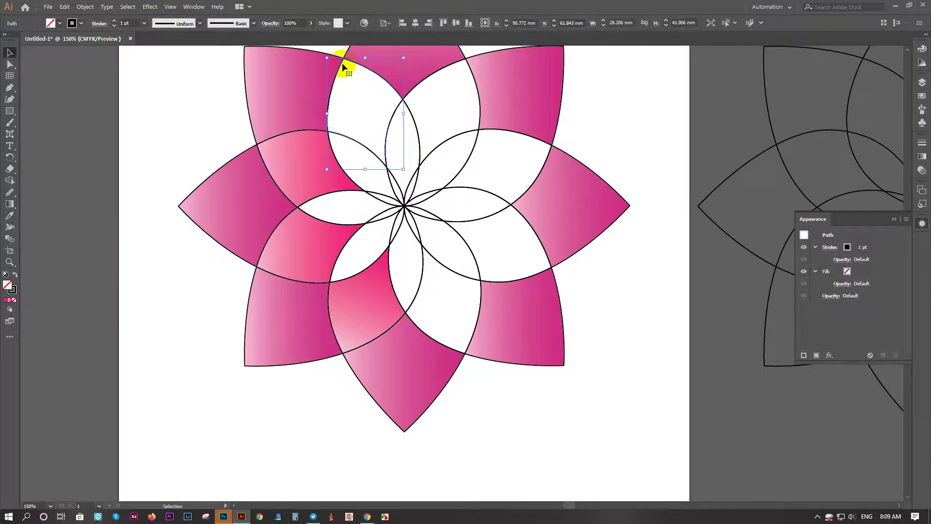
pyautogui.press('i')
pyautogui.click(316, 159)
# - Copy the bright pink gradient onto the two inner overlap regions on either side of the upper-right petal with the Eyedropper
pyautogui.click(9, 51)
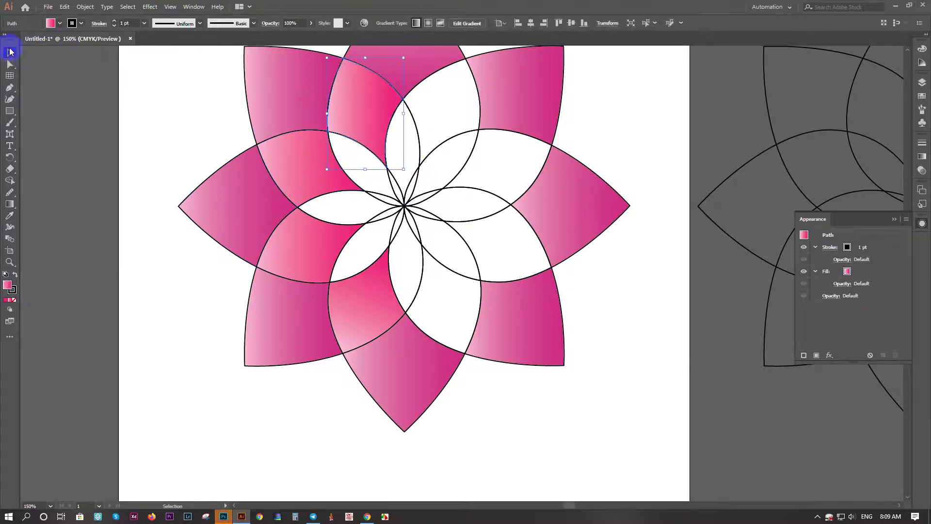
pyautogui.click(452, 66)
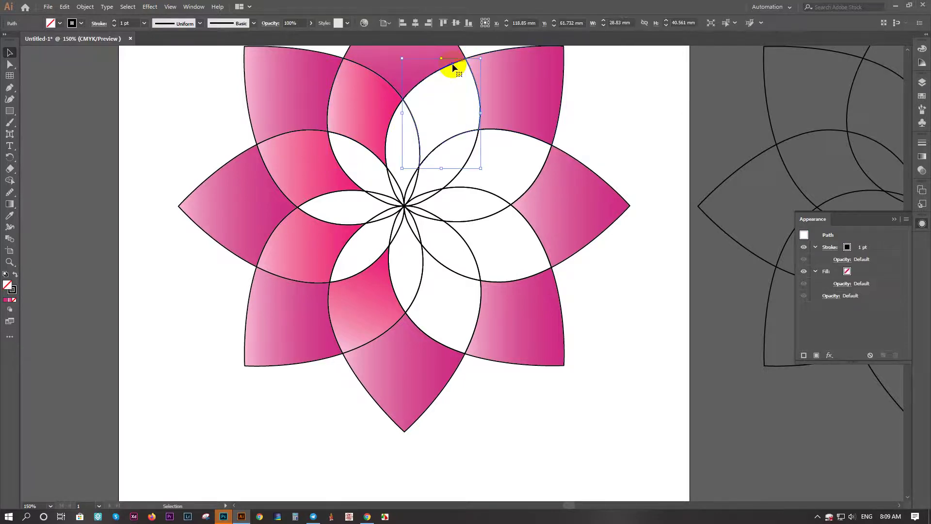
pyautogui.press('i')
pyautogui.click(380, 101)
pyautogui.click(10, 52)
pyautogui.click(536, 170)
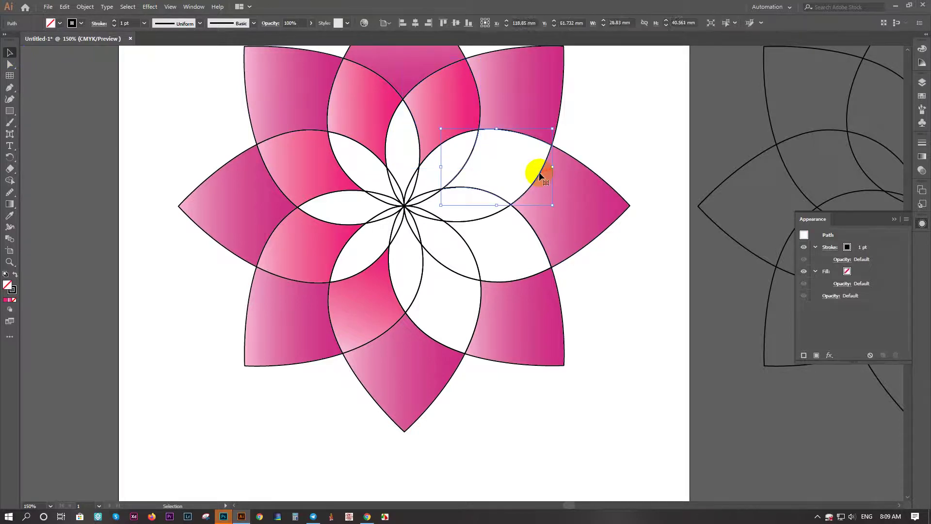
pyautogui.press('i')
pyautogui.click(315, 178)
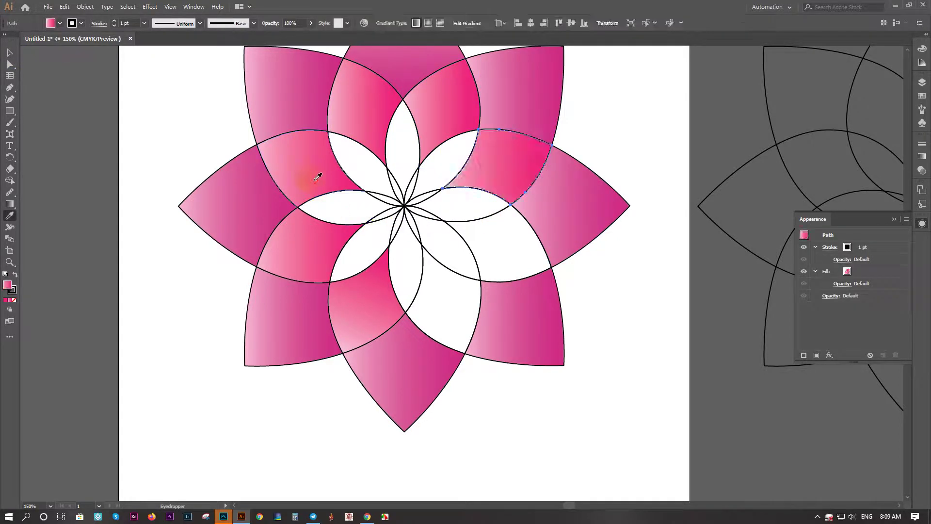
# - Apply the bright pink gradient to the two remaining inner overlap regions on either side of the lower-right petal with the Eyedropper
pyautogui.click(10, 52)
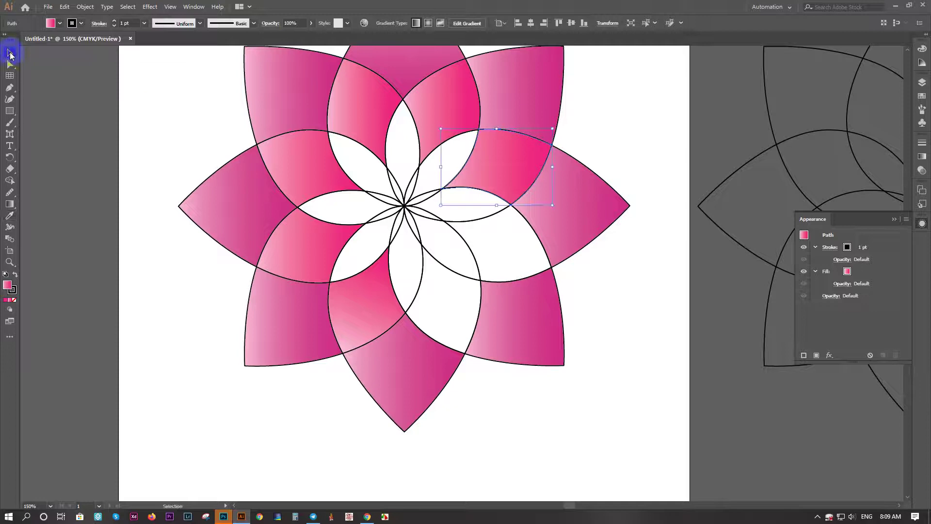
pyautogui.click(531, 275)
pyautogui.press('i')
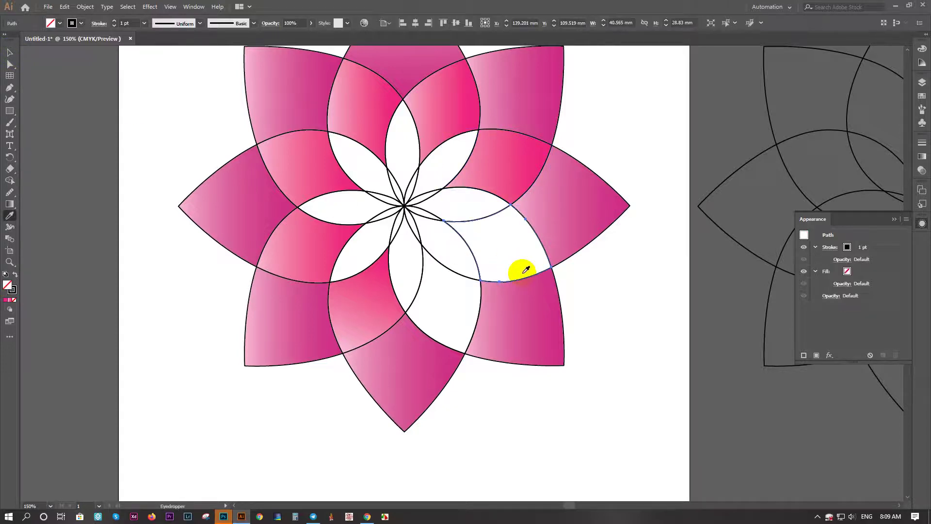
pyautogui.click(500, 165)
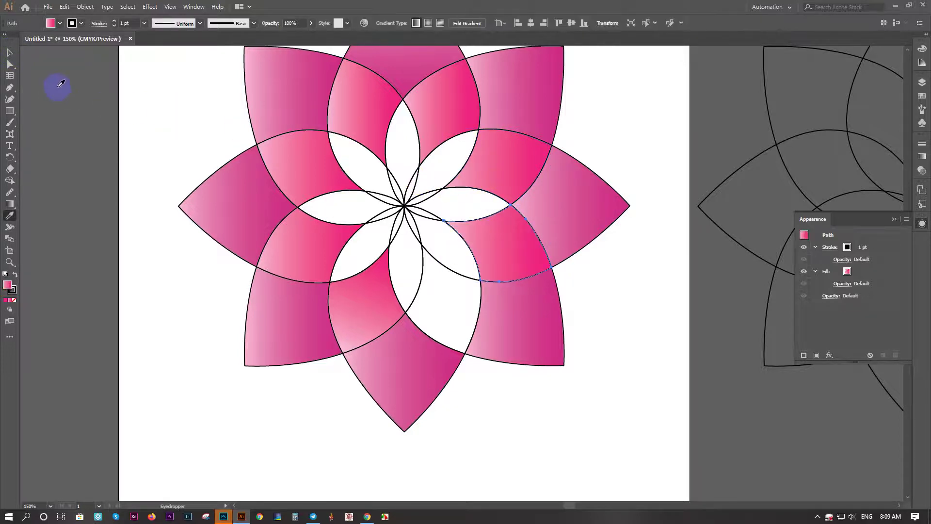
pyautogui.click(10, 52)
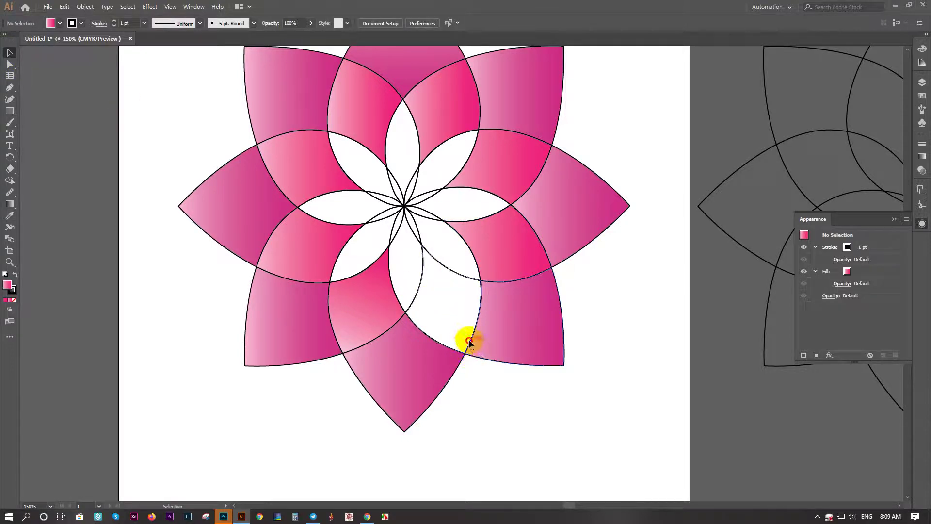
pyautogui.click(469, 341)
pyautogui.press('i')
pyautogui.click(515, 253)
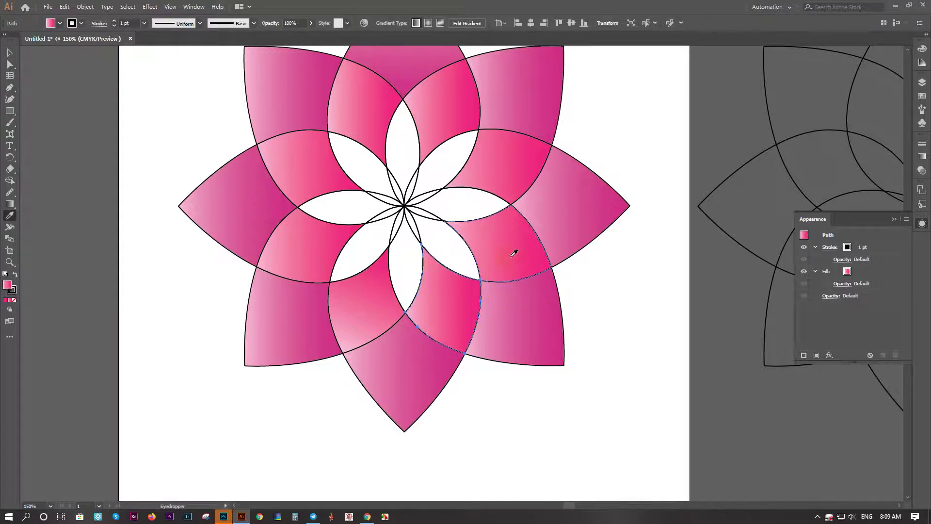
pyautogui.click(443, 238)
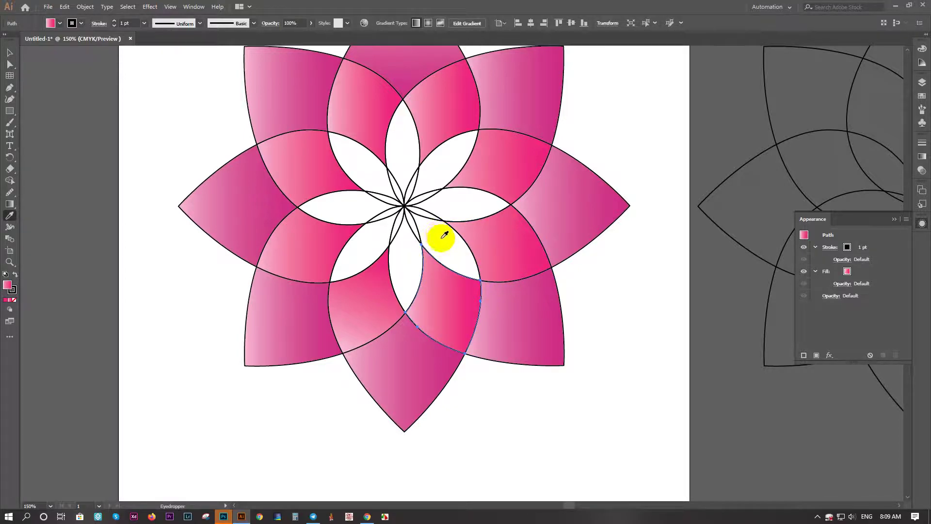
# - Reorient the gradient of the inner region between the bottom and lower-right petals, bright pink toward the flower's center and light pink at the outer tip
pyautogui.press('g')
pyautogui.click(489, 306)
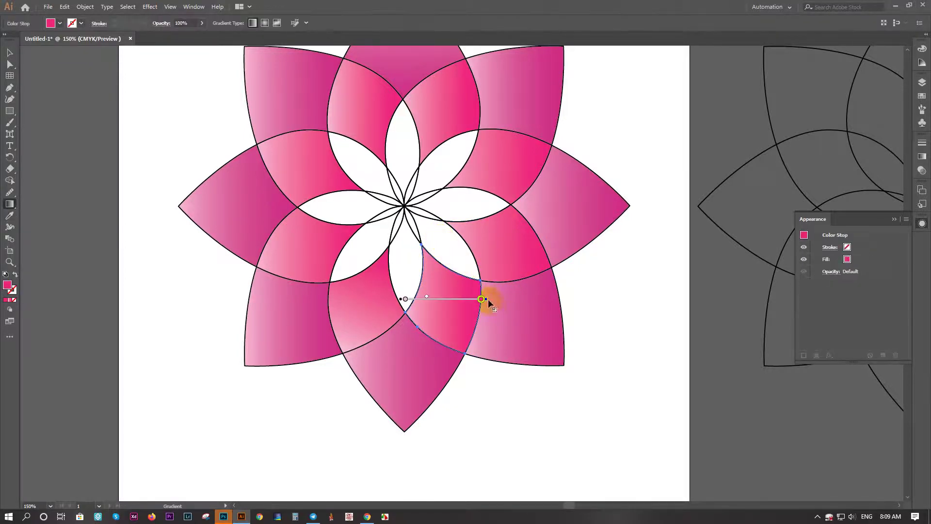
pyautogui.moveTo(489, 300)
pyautogui.mouseDown()
pyautogui.moveTo(401, 235)
pyautogui.moveTo(383, 234)
pyautogui.moveTo(405, 239)
pyautogui.mouseUp()
pyautogui.moveTo(405, 299)
pyautogui.mouseDown()
pyautogui.moveTo(443, 308)
pyautogui.moveTo(469, 358)
pyautogui.mouseUp()
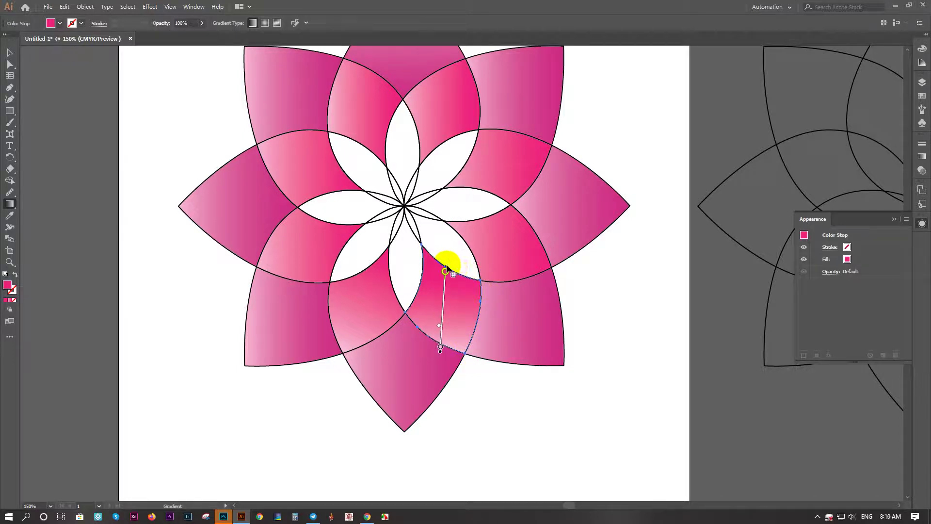
pyautogui.moveTo(446, 266); pyautogui.dragTo(445, 260)
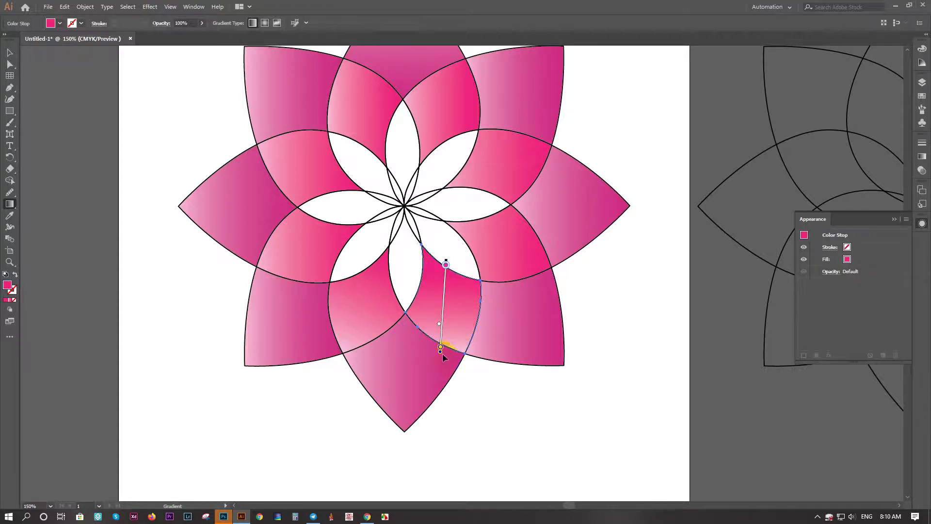
pyautogui.moveTo(439, 351); pyautogui.dragTo(466, 358)
pyautogui.hotkey('ctrl', 'z')
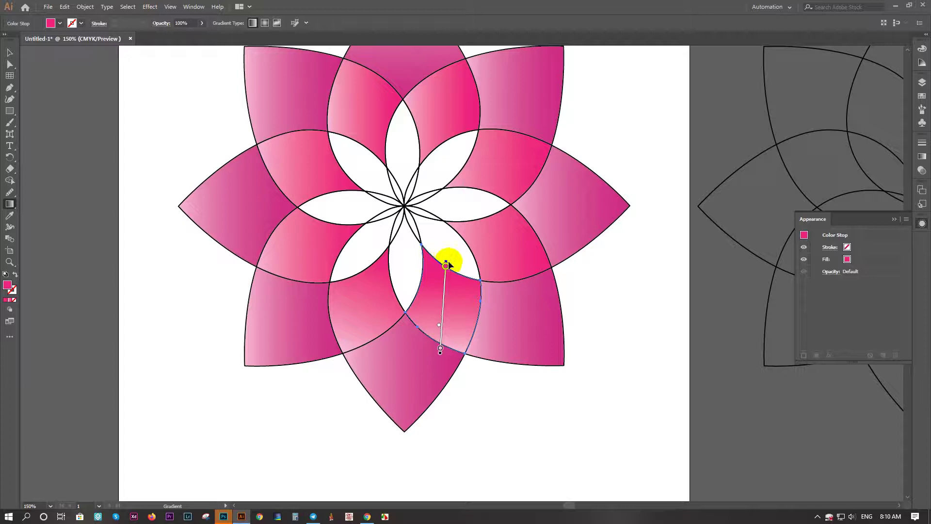
pyautogui.moveTo(448, 257)
pyautogui.mouseDown()
pyautogui.moveTo(408, 250)
pyautogui.moveTo(406, 266)
pyautogui.mouseUp()
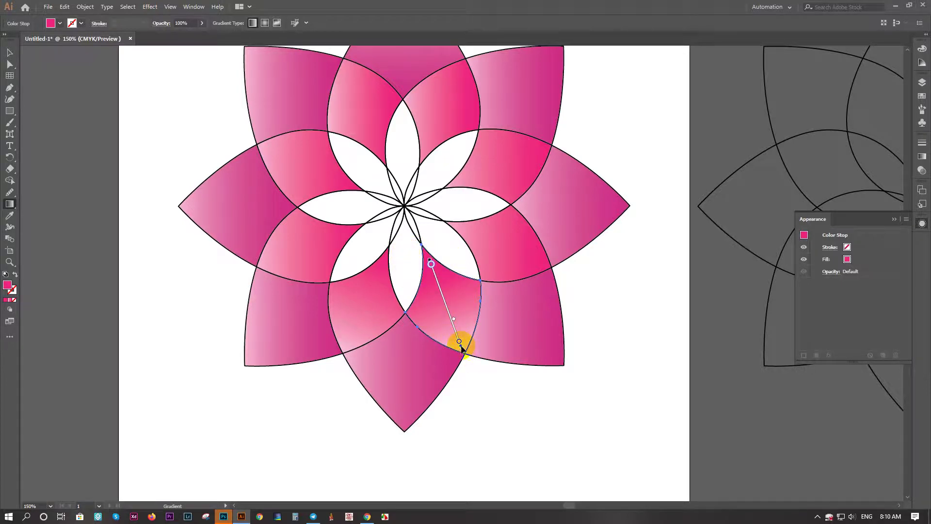
pyautogui.moveTo(461, 347); pyautogui.dragTo(465, 356)
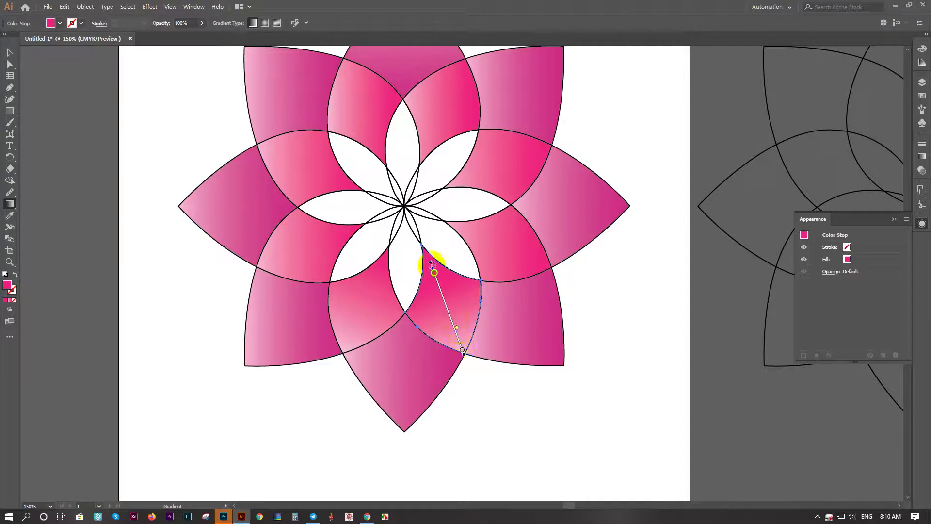
pyautogui.moveTo(434, 271); pyautogui.dragTo(420, 233)
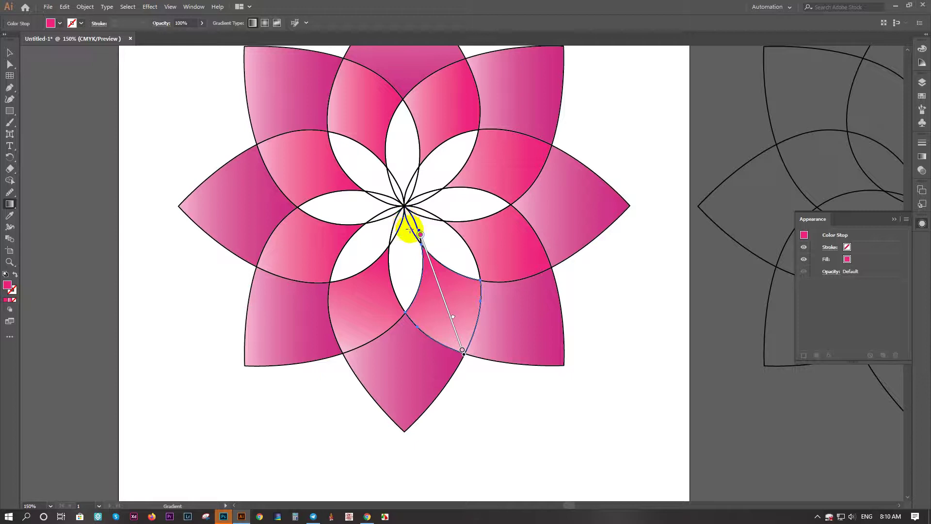
# - Reverse and tilt the gradient of the inner region between the lower-right and right petals, running bright pink at the center to light pink outward
pyautogui.press('v')
pyautogui.click(521, 248)
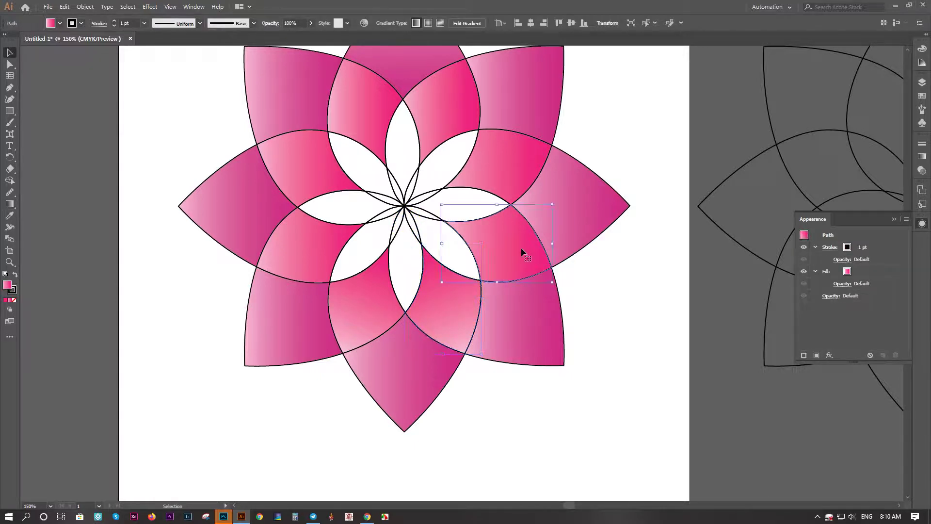
pyautogui.press('g')
pyautogui.click(553, 248)
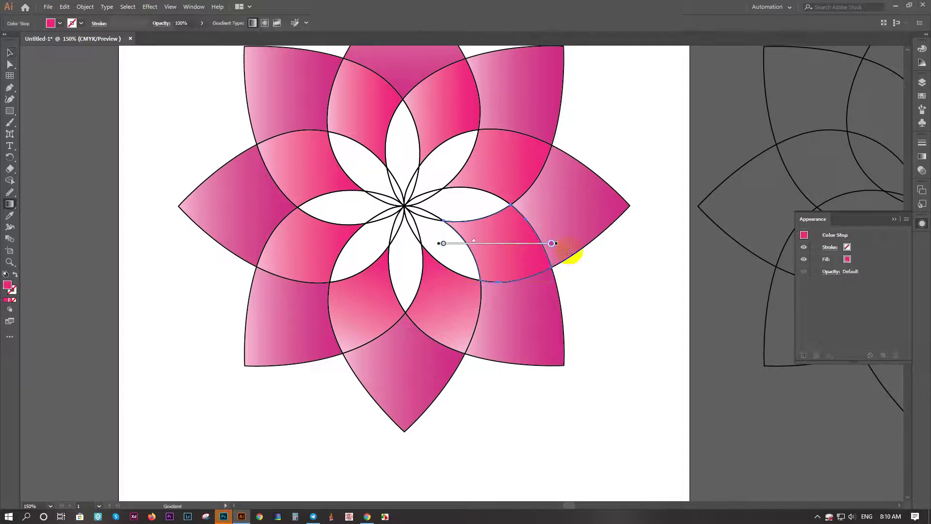
pyautogui.moveTo(563, 271)
pyautogui.mouseDown()
pyautogui.moveTo(563, 258)
pyautogui.moveTo(569, 271)
pyautogui.moveTo(557, 270)
pyautogui.mouseUp()
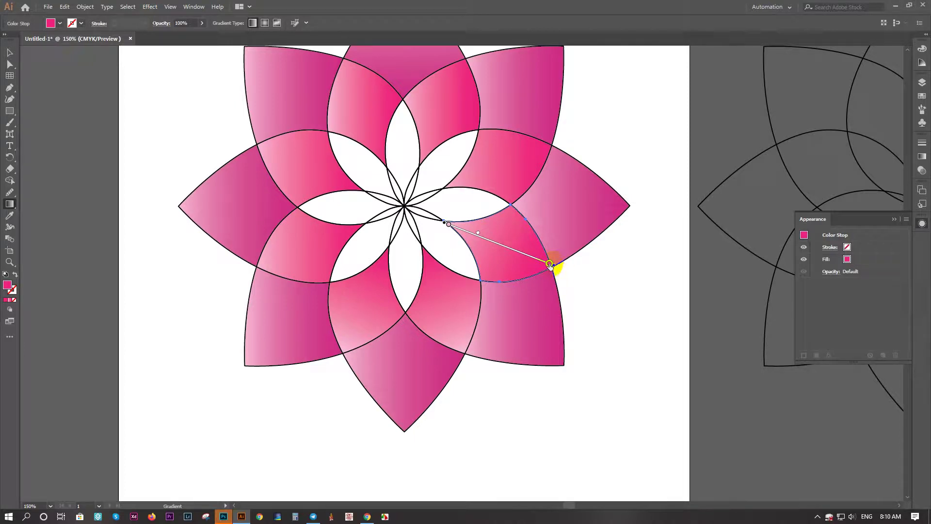
pyautogui.click(449, 225)
pyautogui.moveTo(557, 264); pyautogui.dragTo(382, 195)
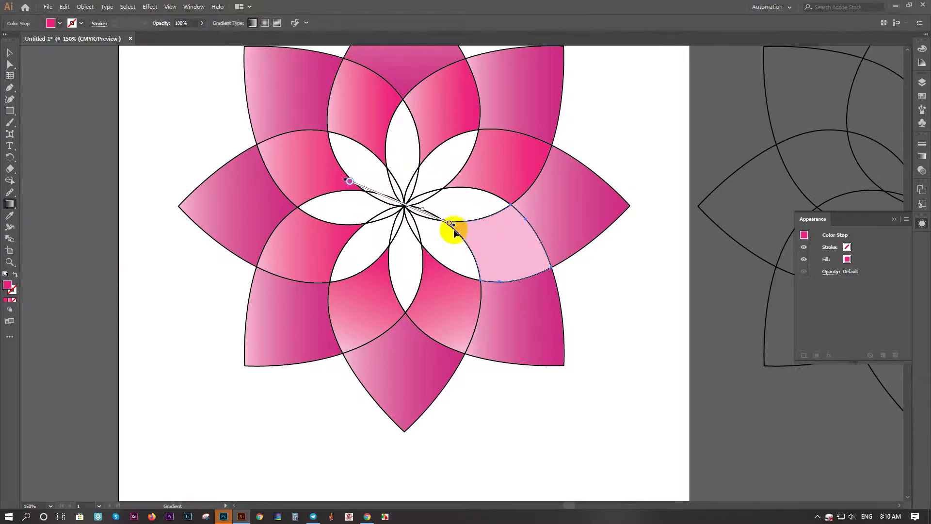
pyautogui.moveTo(453, 226); pyautogui.dragTo(550, 265)
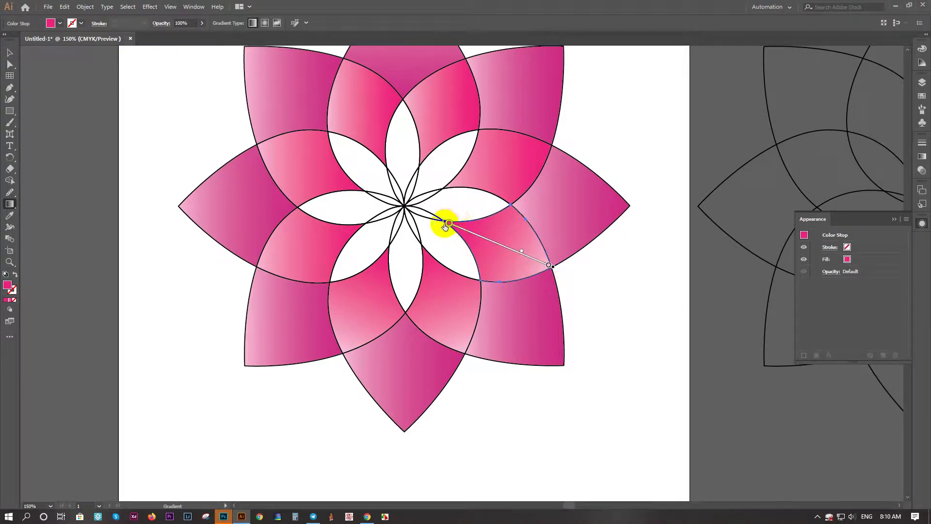
pyautogui.moveTo(449, 223); pyautogui.dragTo(498, 167)
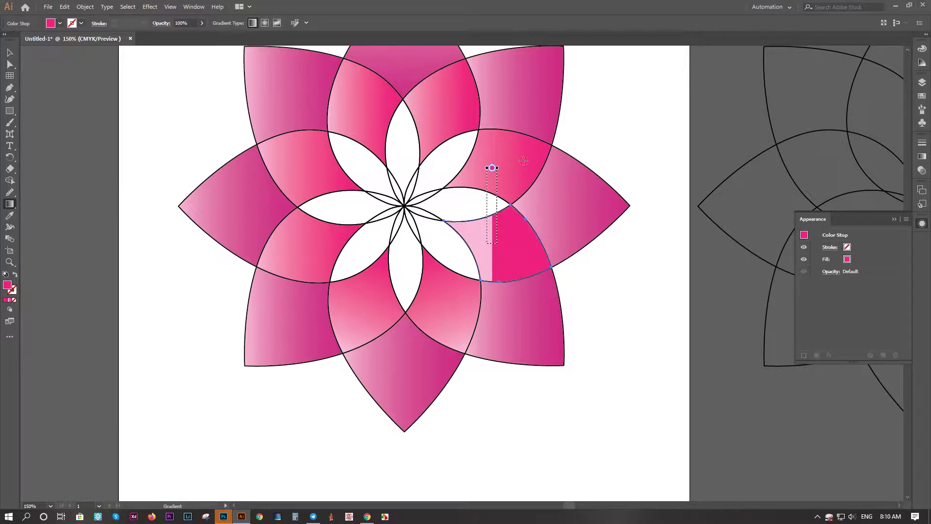
pyautogui.hotkey('ctrl', 'z')
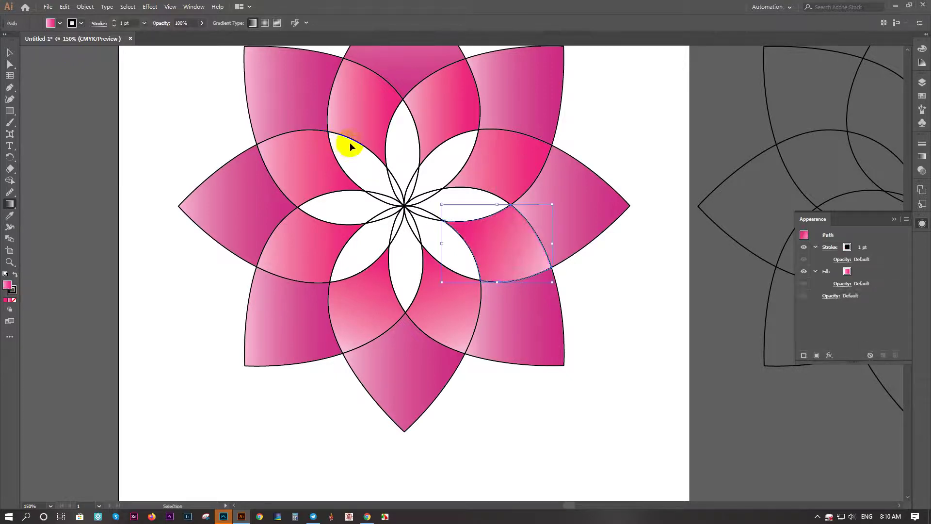
# - Redirect the gradient of the inner region between the right and upper-right petals, with bright pink at its inner tip and light pink at its outer tip
pyautogui.press('v')
pyautogui.click(538, 148)
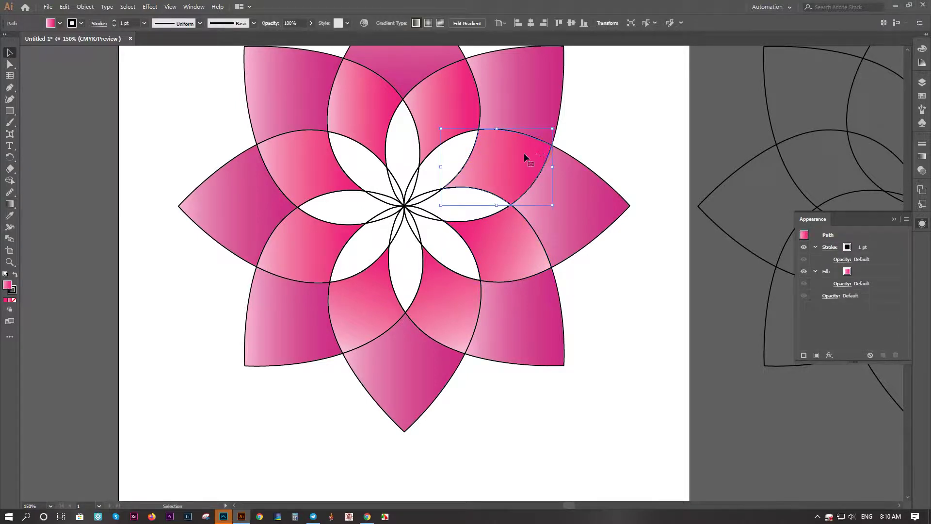
pyautogui.press('t')
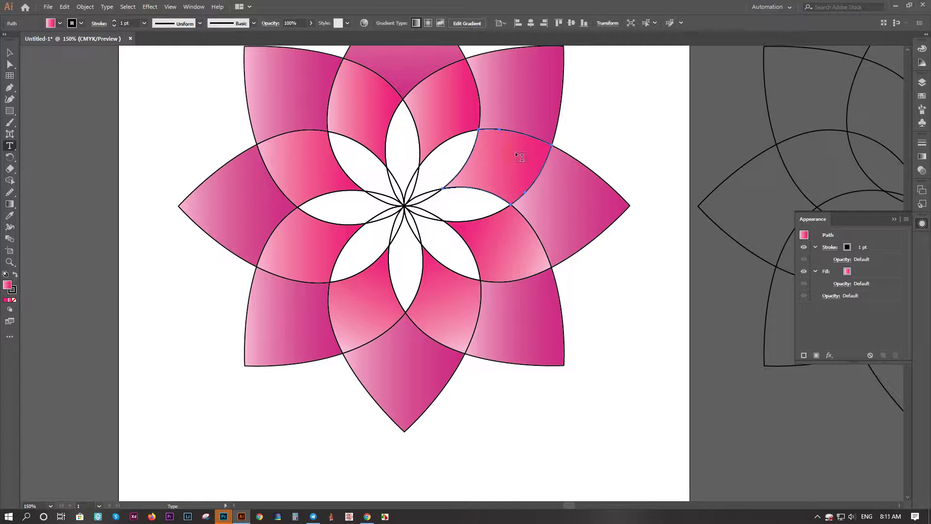
pyautogui.press('v')
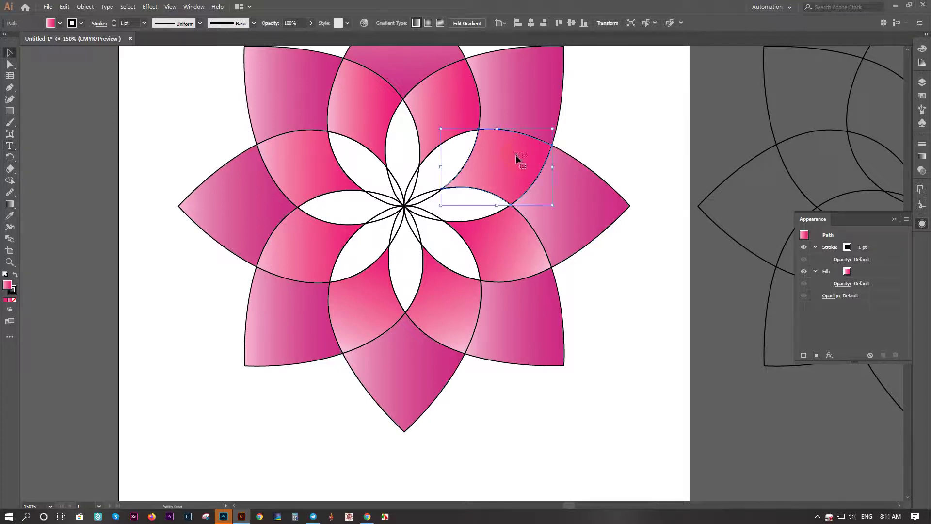
pyautogui.press('g')
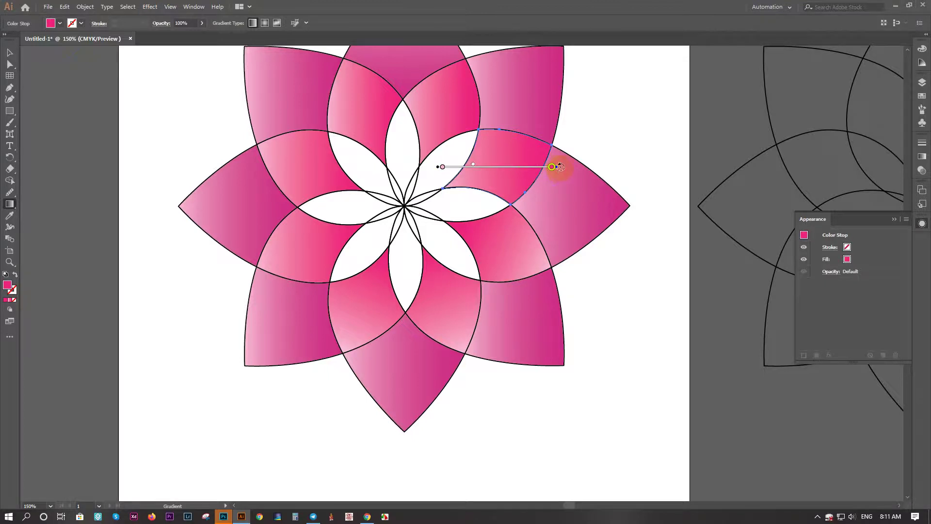
pyautogui.moveTo(560, 166)
pyautogui.mouseDown()
pyautogui.moveTo(560, 141)
pyautogui.moveTo(530, 239)
pyautogui.moveTo(401, 243)
pyautogui.moveTo(384, 213)
pyautogui.moveTo(453, 196)
pyautogui.moveTo(552, 144)
pyautogui.mouseUp()
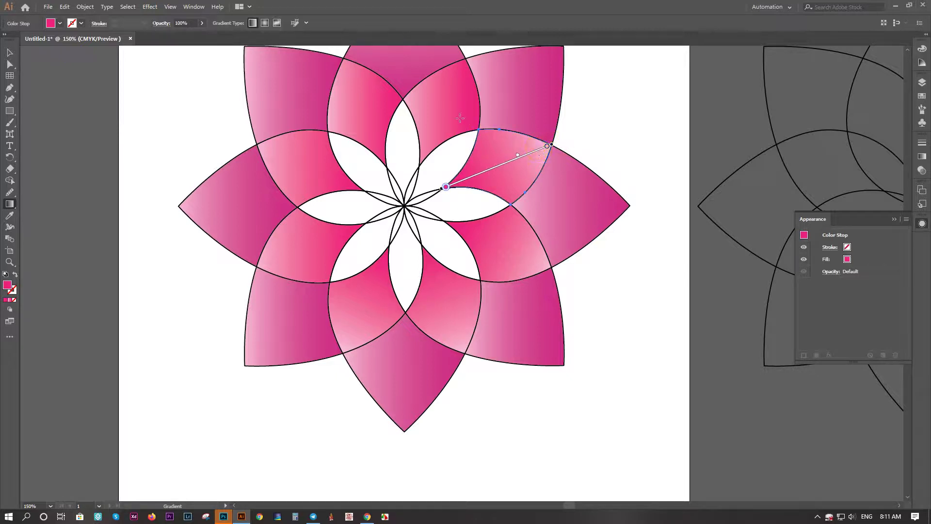
# - Turn the gradient of the inner region between the top and upper-right petals nearly vertical, with bright pink on the side facing the flower's center
pyautogui.moveTo(458, 79); pyautogui.dragTo(459, 167)
pyautogui.moveTo(455, 89); pyautogui.dragTo(453, 89)
pyautogui.press('v')
pyautogui.click(470, 140)
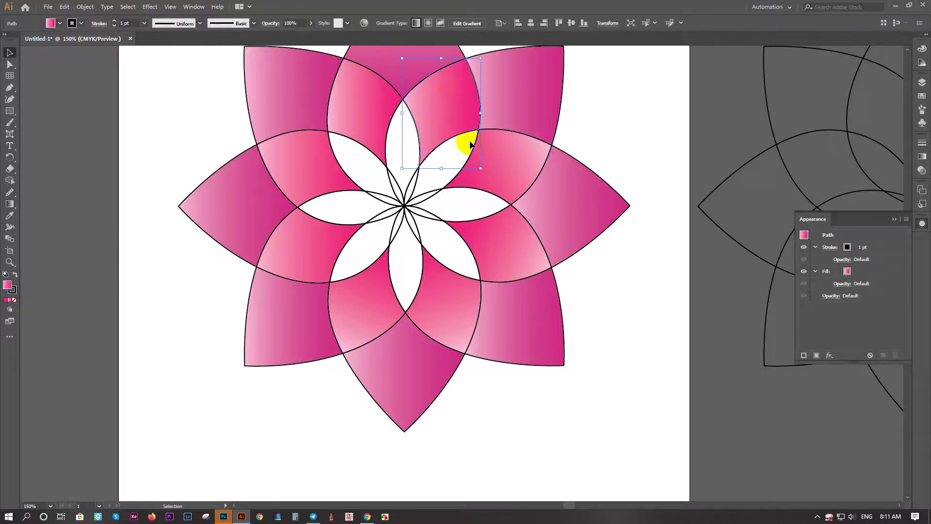
pyautogui.scroll(2, 470, 143)
pyautogui.press('g')
pyautogui.click(480, 148)
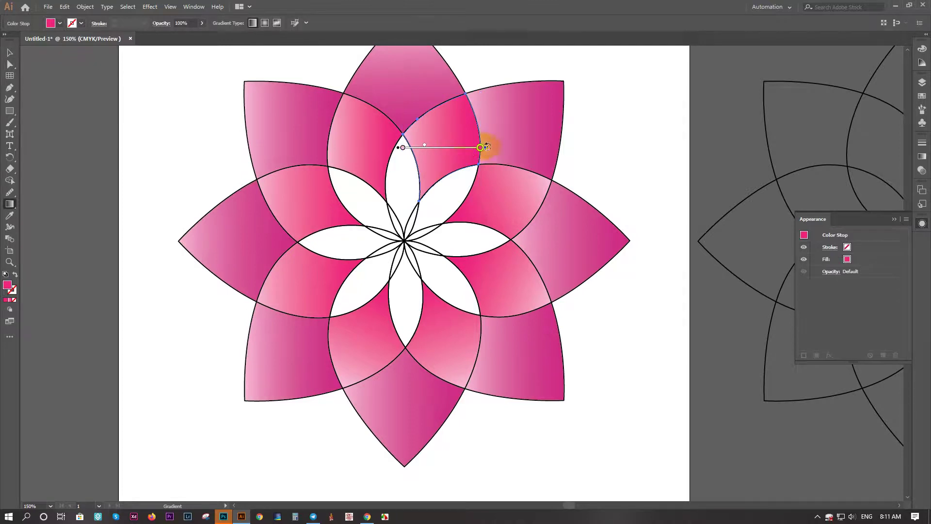
pyautogui.moveTo(432, 229)
pyautogui.mouseDown()
pyautogui.moveTo(426, 162)
pyautogui.moveTo(466, 100)
pyautogui.mouseUp()
pyautogui.click(438, 186)
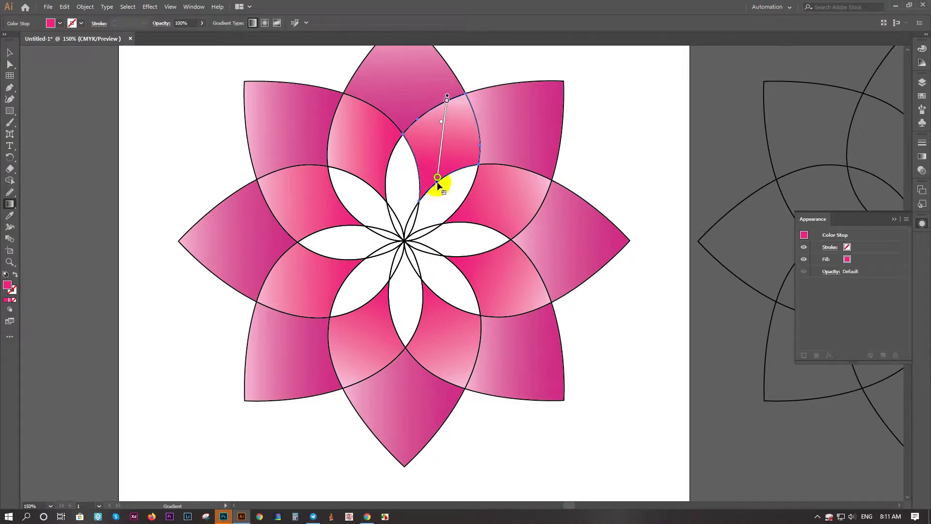
# - Align that gradient's ends with the region's inner and outer tips, and deselect the region
pyautogui.moveTo(438, 185)
pyautogui.mouseDown()
pyautogui.moveTo(411, 202)
pyautogui.moveTo(433, 208)
pyautogui.moveTo(411, 201)
pyautogui.mouseUp()
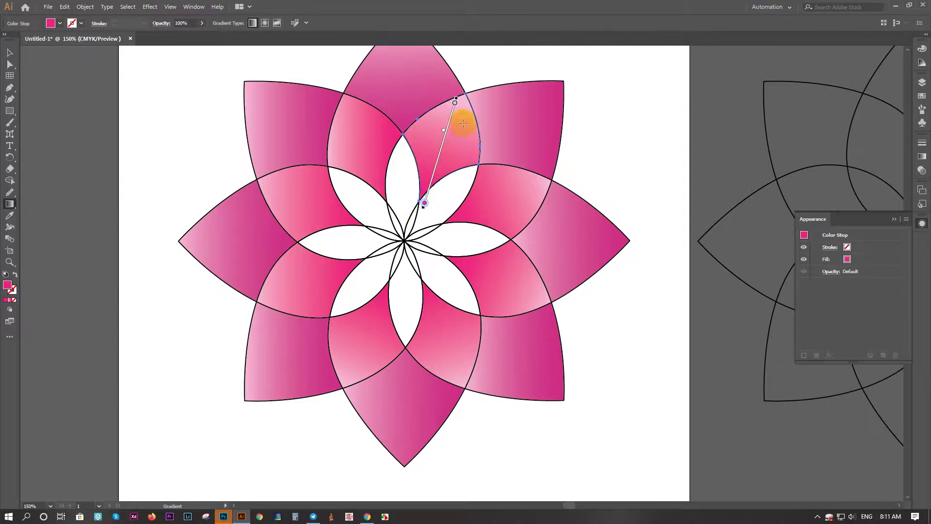
pyautogui.moveTo(456, 100)
pyautogui.mouseDown()
pyautogui.moveTo(465, 97)
pyautogui.moveTo(455, 100)
pyautogui.mouseUp()
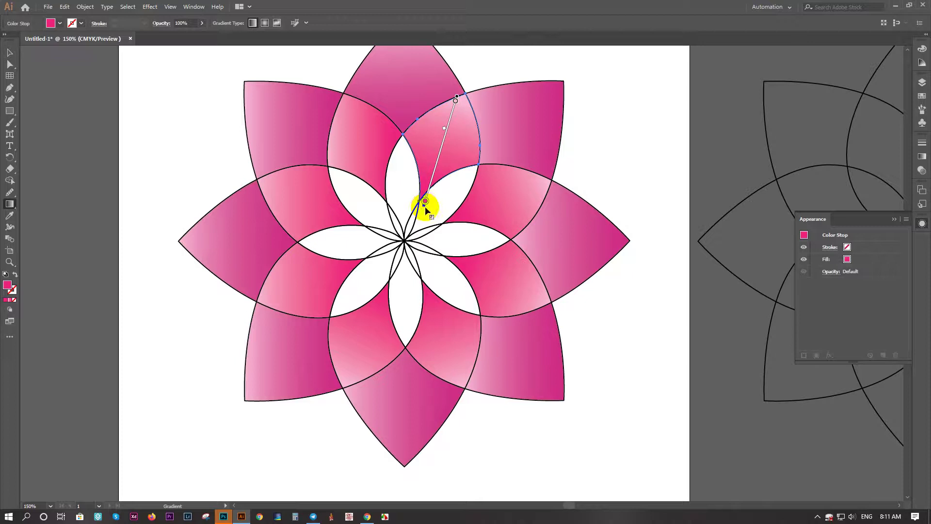
pyautogui.moveTo(425, 204); pyautogui.dragTo(422, 202)
pyautogui.click(10, 52)
pyautogui.click(105, 123)
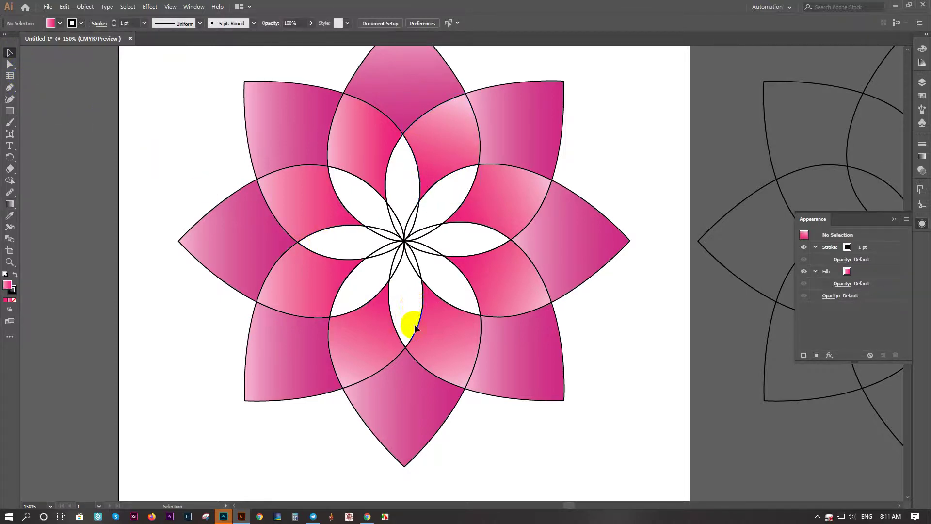
# - Fill the bottom central leaf-shaped region of the flower with solid yellow, and deselect it
pyautogui.click(408, 347)
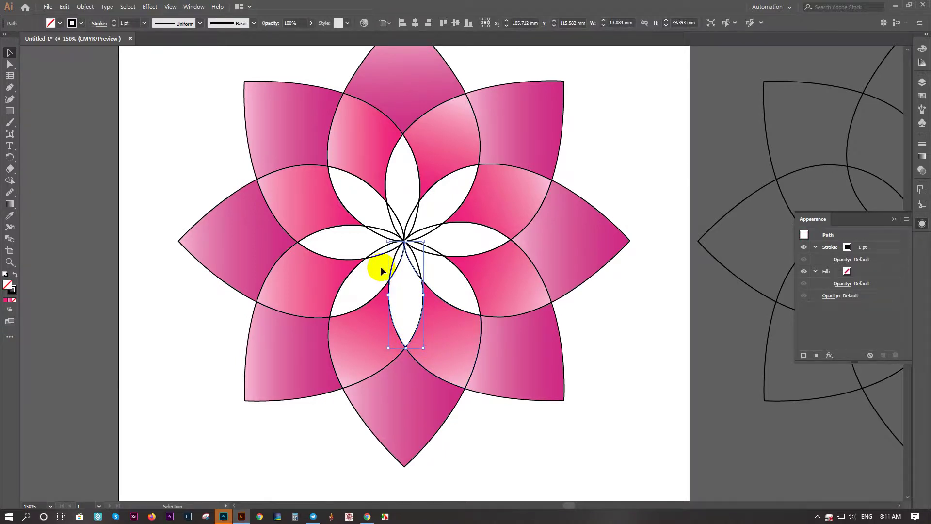
pyautogui.click(60, 23)
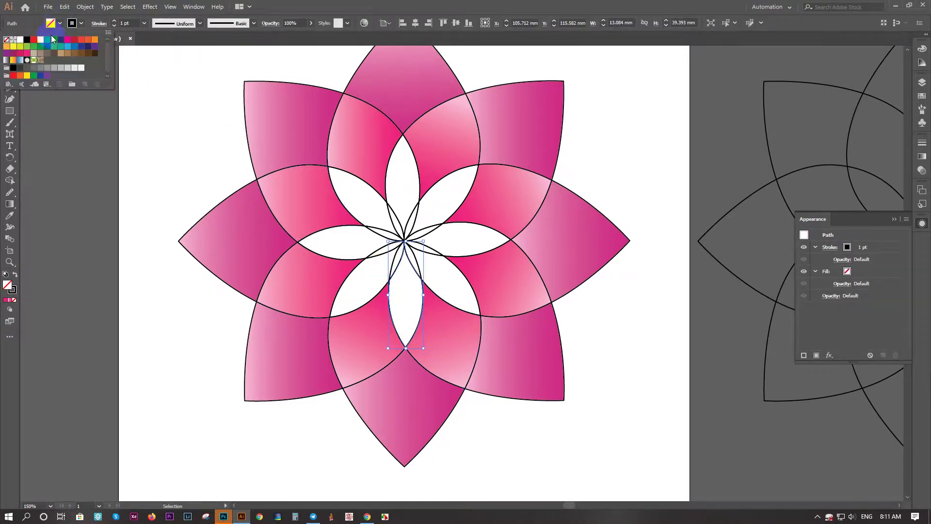
pyautogui.click(37, 41)
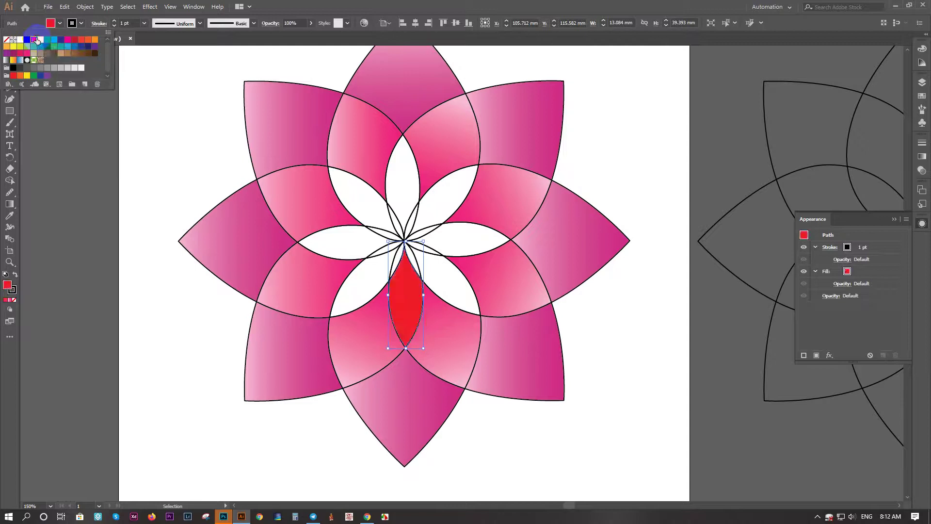
pyautogui.click(47, 43)
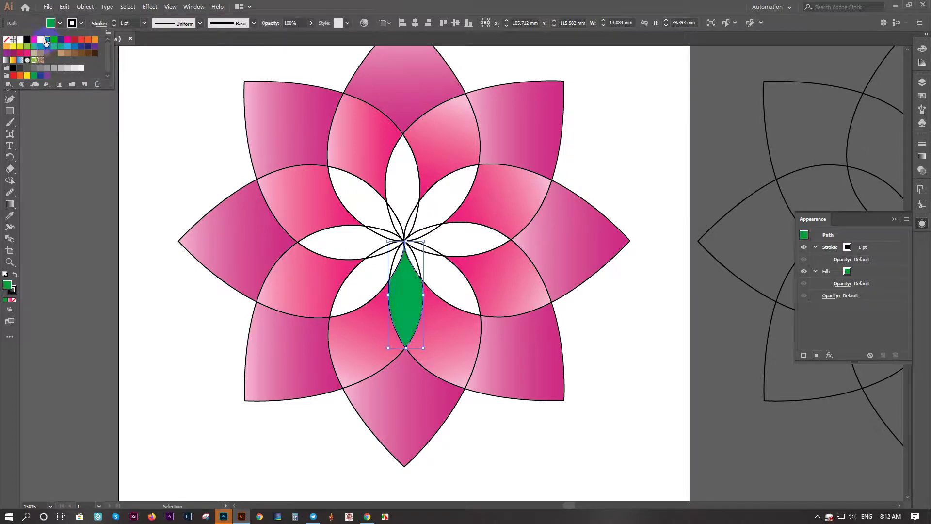
pyautogui.click(41, 41)
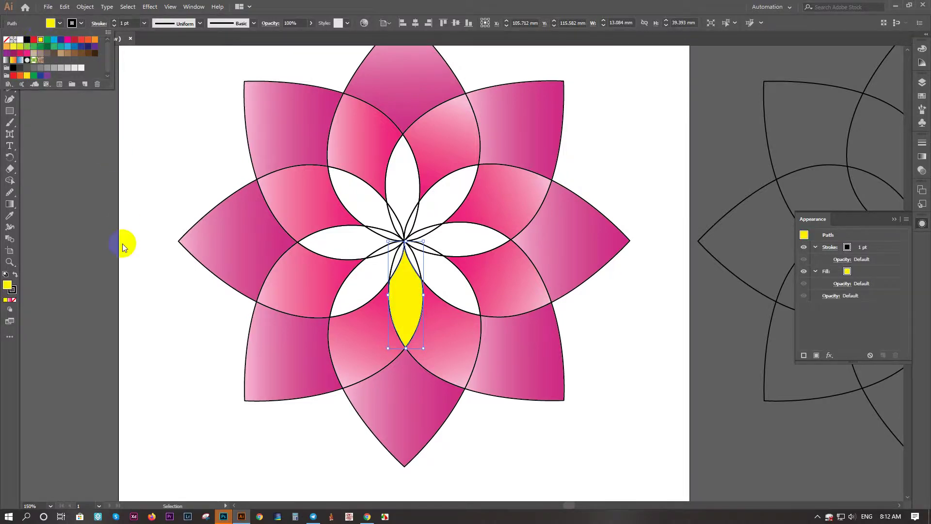
pyautogui.click(118, 255)
# - Sample the bottom central region's yellow fill onto the lower-left central region with the Eyedropper
pyautogui.click(338, 314)
pyautogui.press('i')
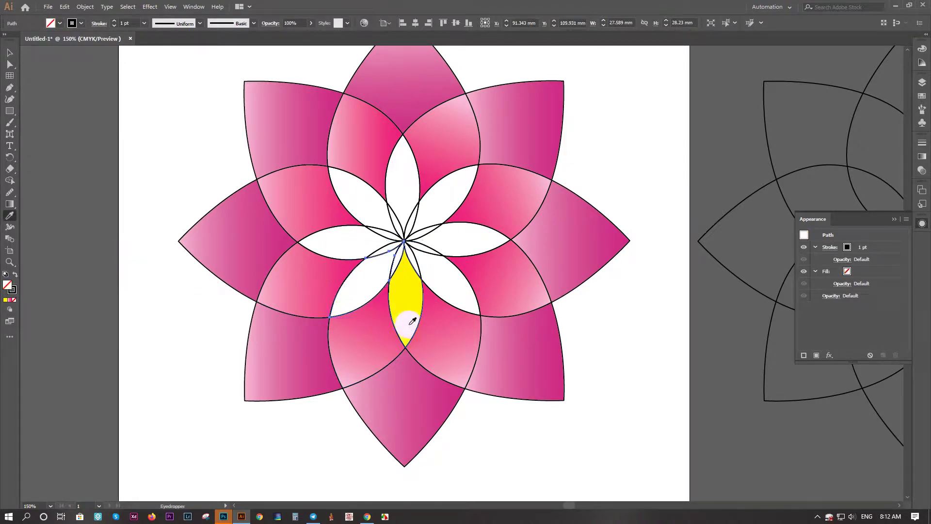
pyautogui.click(406, 313)
pyautogui.click(10, 52)
# - Copy the yellow fill onto the left central region with the Eyedropper, and deselect it
pyautogui.click(309, 245)
pyautogui.press('i')
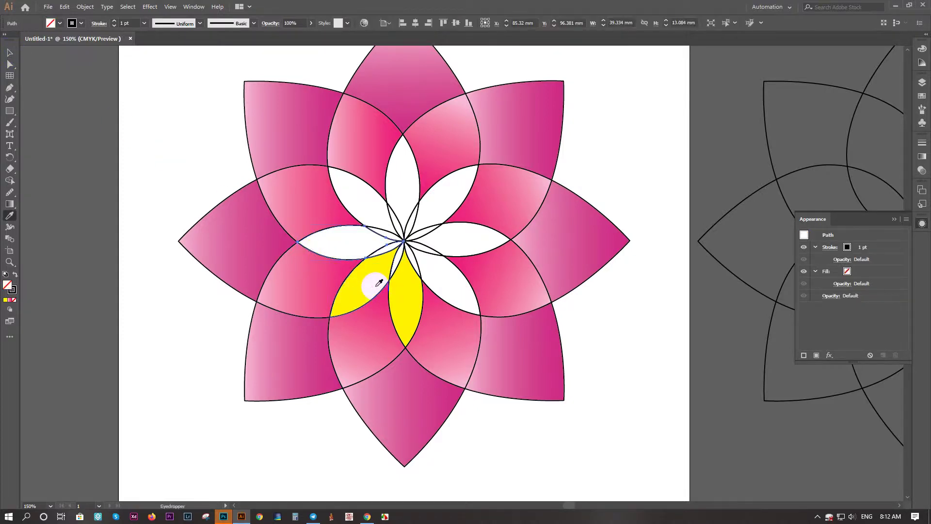
pyautogui.click(371, 279)
pyautogui.click(9, 52)
pyautogui.click(190, 131)
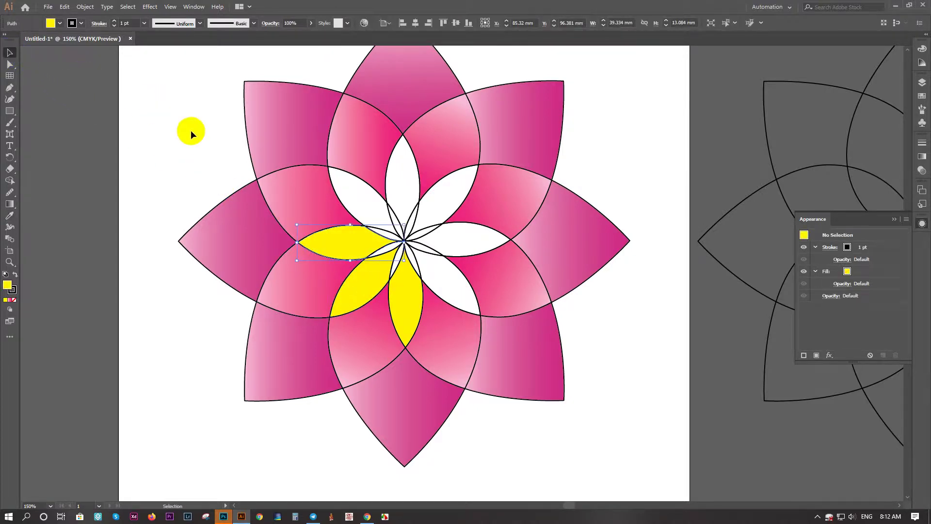
# - Apply the same sampled yellow to the upper-left central region, and clear the selection
pyautogui.click(331, 181)
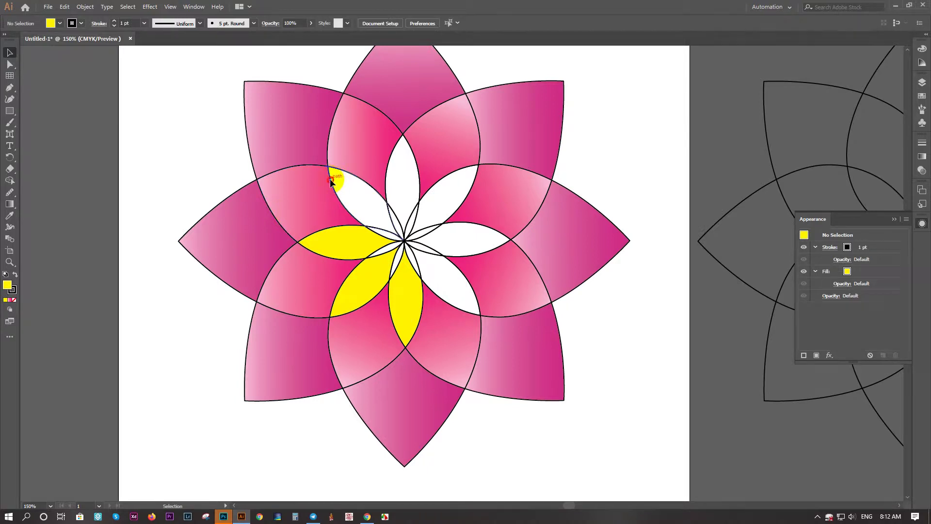
pyautogui.press('i')
pyautogui.click(350, 250)
pyautogui.click(9, 52)
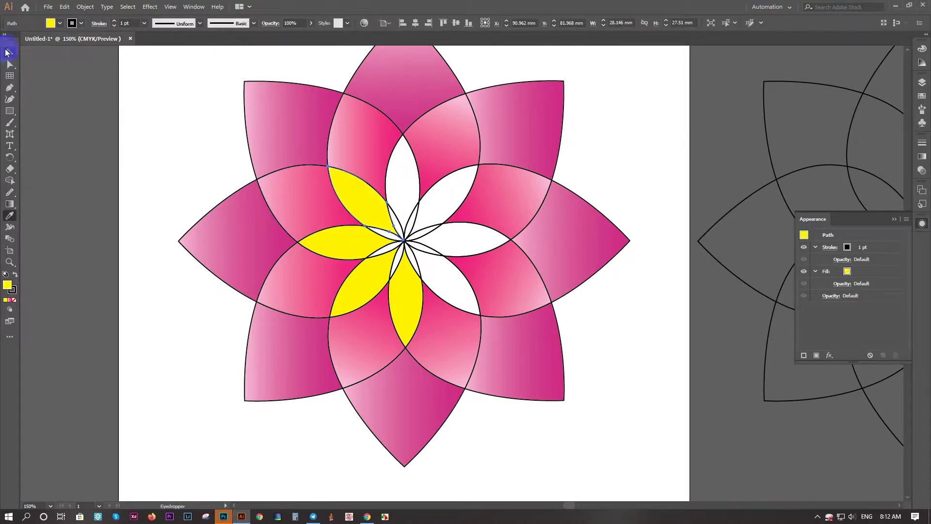
pyautogui.click(156, 117)
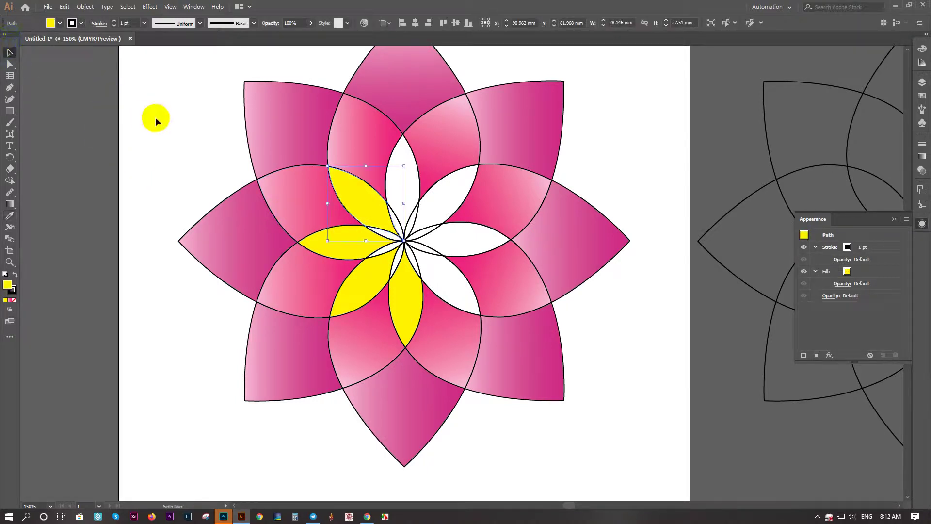
# - Color the top central region yellow by sampling its upper-left neighbor, and deselect it
pyautogui.click(389, 167)
pyautogui.press('i')
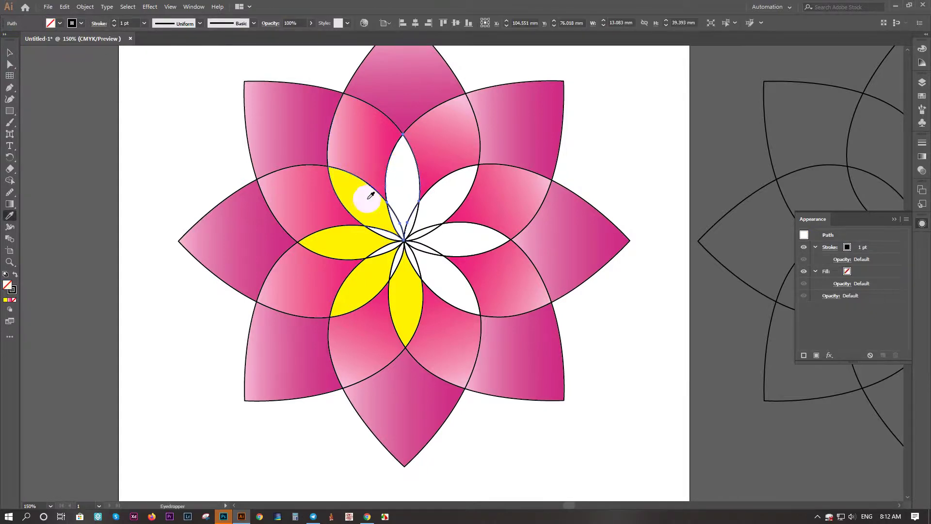
pyautogui.click(364, 197)
pyautogui.click(10, 52)
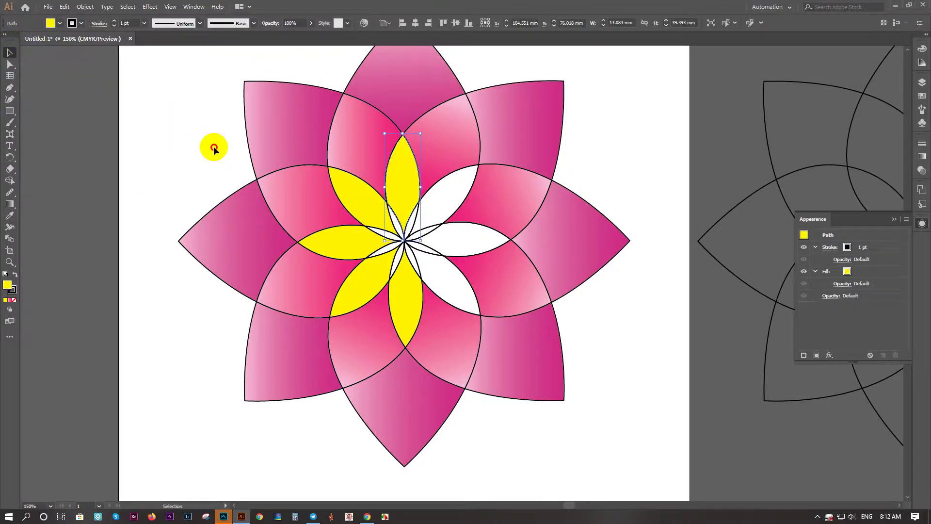
pyautogui.click(214, 145)
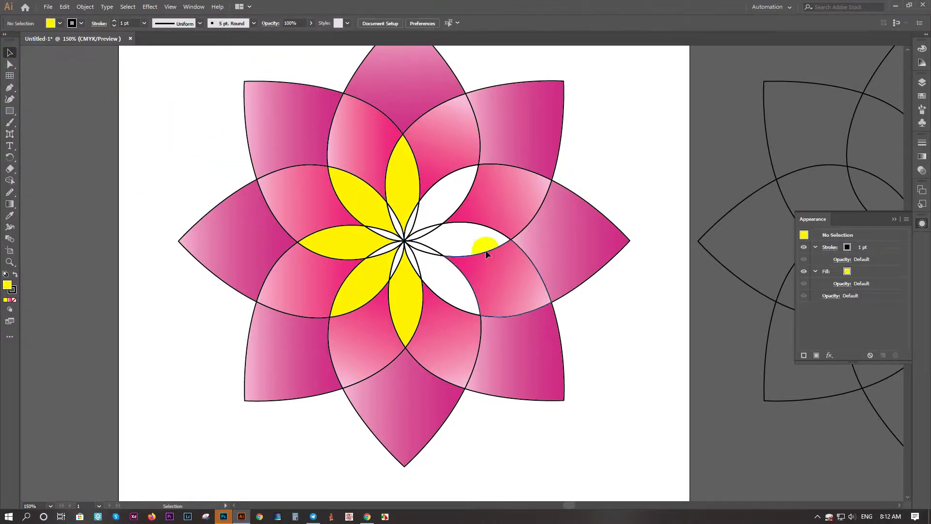
# - Give the upper-right central region the yellow fill sampled from the top central region, and deselect it
pyautogui.click(463, 197)
pyautogui.press('i')
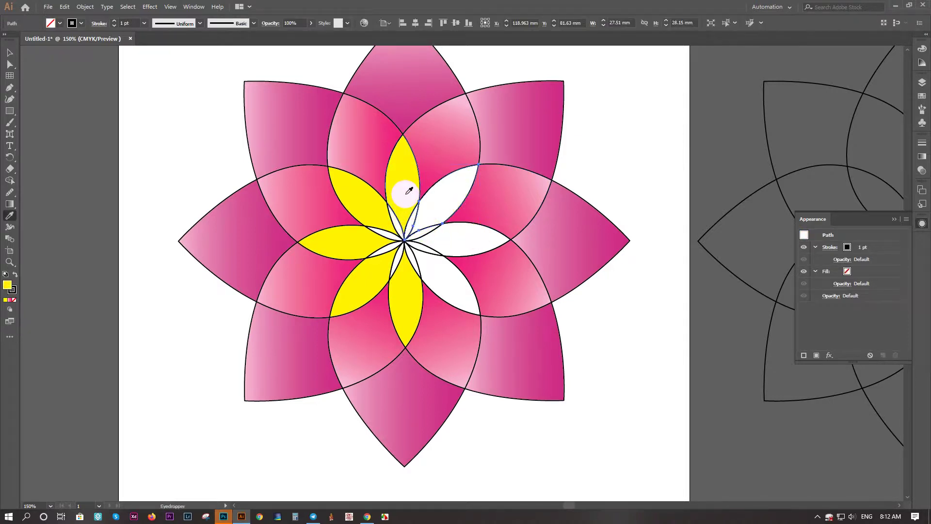
pyautogui.click(409, 191)
pyautogui.click(9, 52)
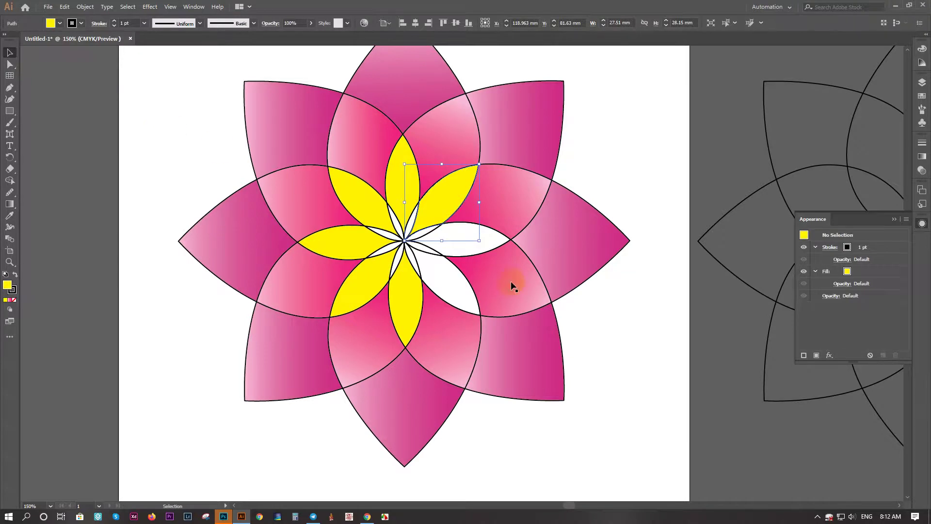
pyautogui.click(467, 252)
# - Match the right central region's fill to the yellow central regions with the Eyedropper, and deselect it
pyautogui.click(474, 252)
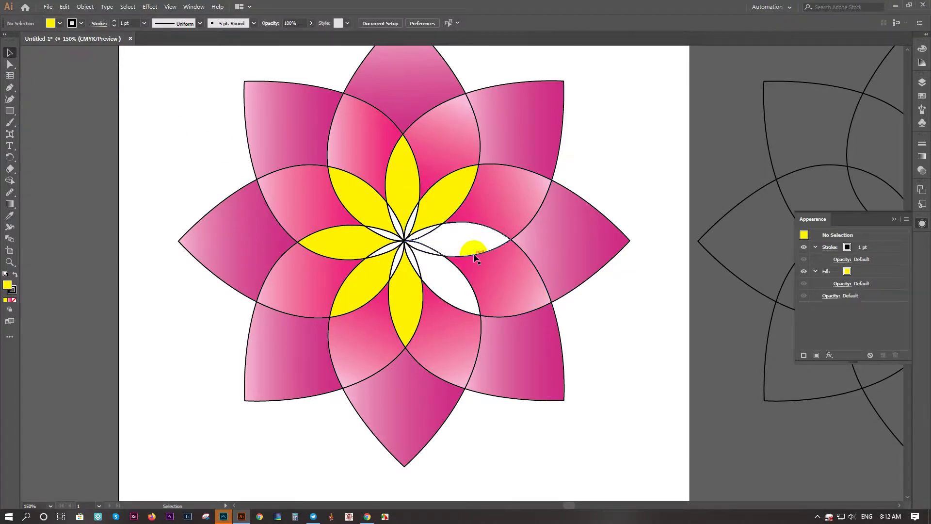
pyautogui.press('i')
pyautogui.click(415, 274)
pyautogui.click(10, 52)
pyautogui.click(134, 141)
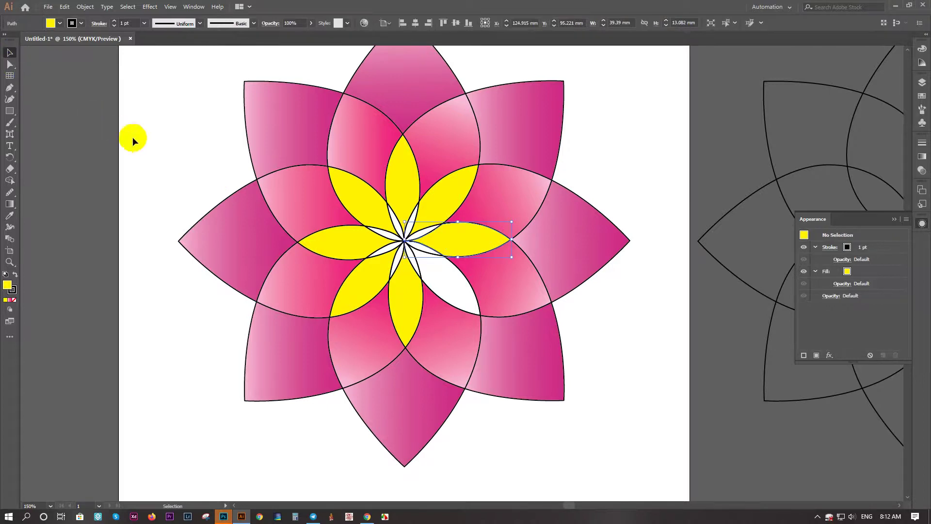
# - Apply the sampled yellow to the remaining lower-right central region, and clear the selection
pyautogui.click(472, 315)
pyautogui.press('i')
pyautogui.click(409, 304)
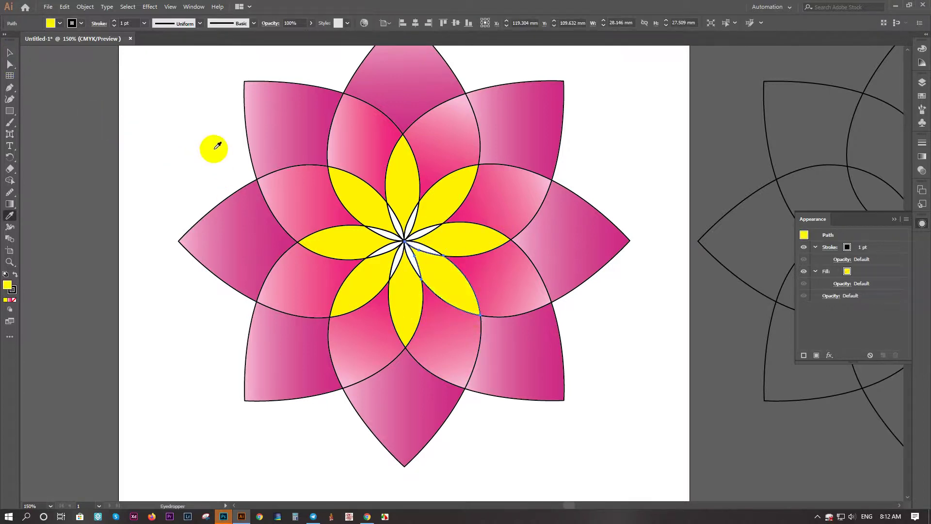
pyautogui.click(9, 53)
pyautogui.click(119, 138)
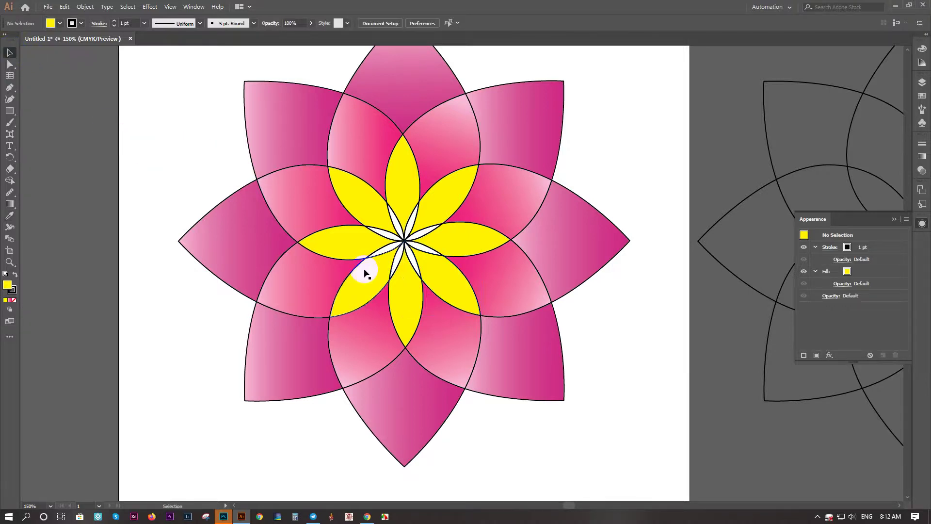
# - Select all eight narrow white slivers between the yellow regions around the flower's center
pyautogui.scroll(2, 409, 242)
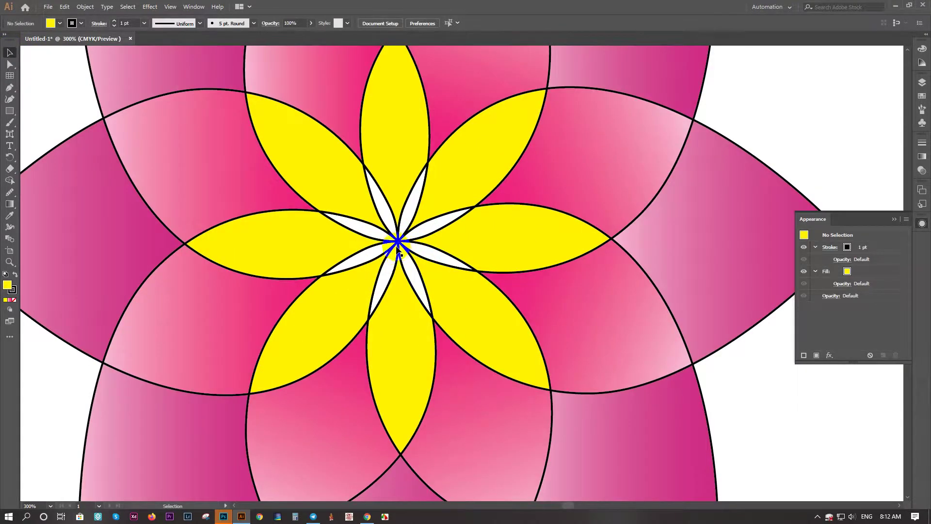
pyautogui.click(399, 251)
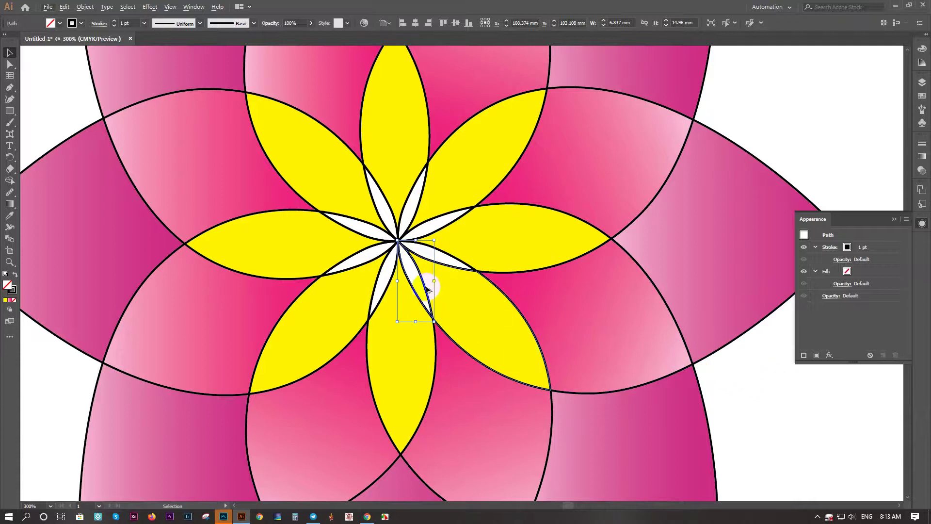
pyautogui.scroll(-2, 427, 291)
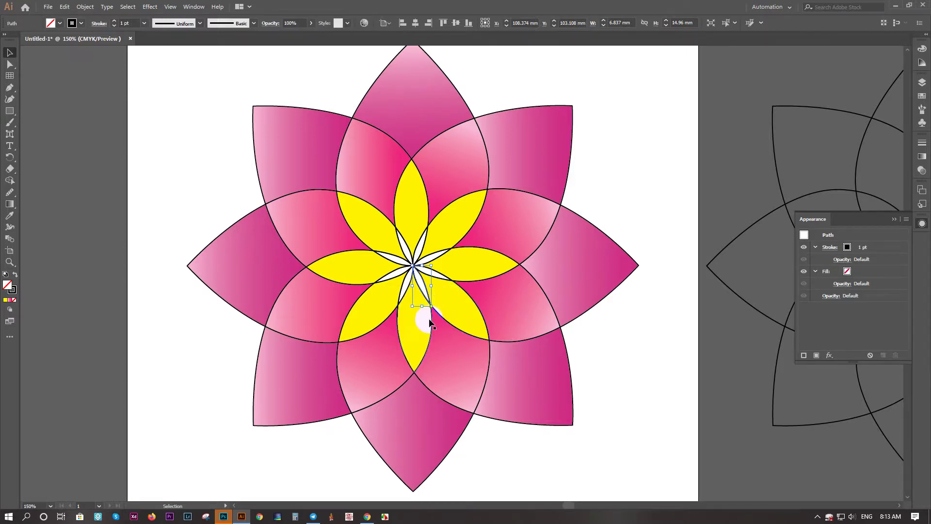
pyautogui.scroll(1, 428, 287)
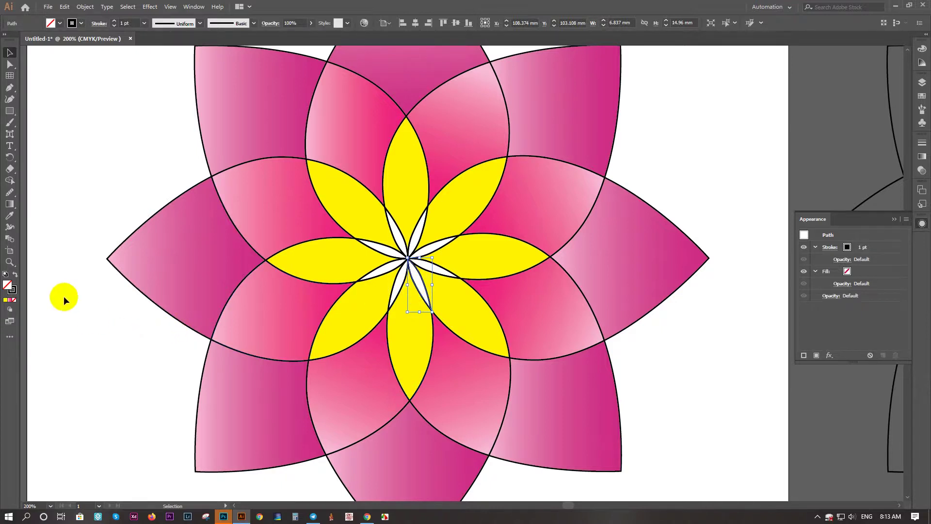
pyautogui.press('space')
pyautogui.moveTo(143, 304); pyautogui.dragTo(232, 275)
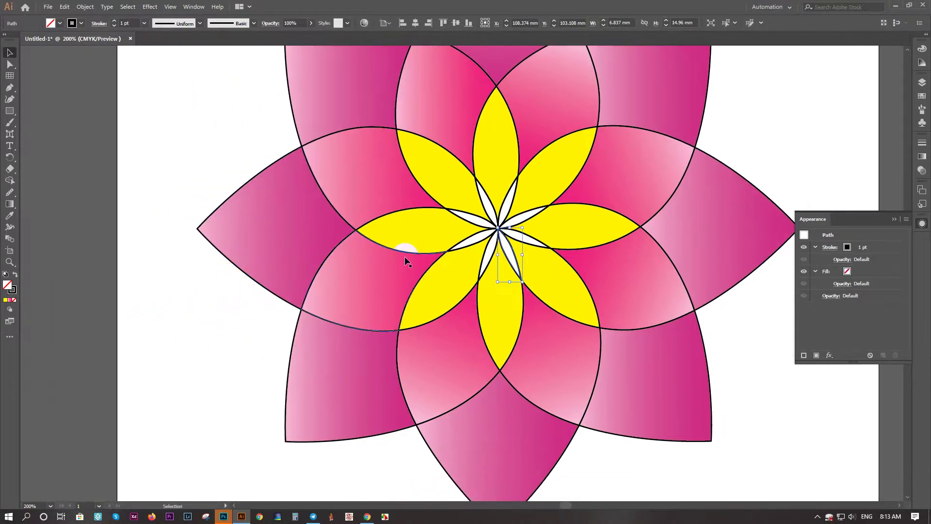
pyautogui.keyDown('shift'); pyautogui.click(486, 264); pyautogui.keyUp('shift')
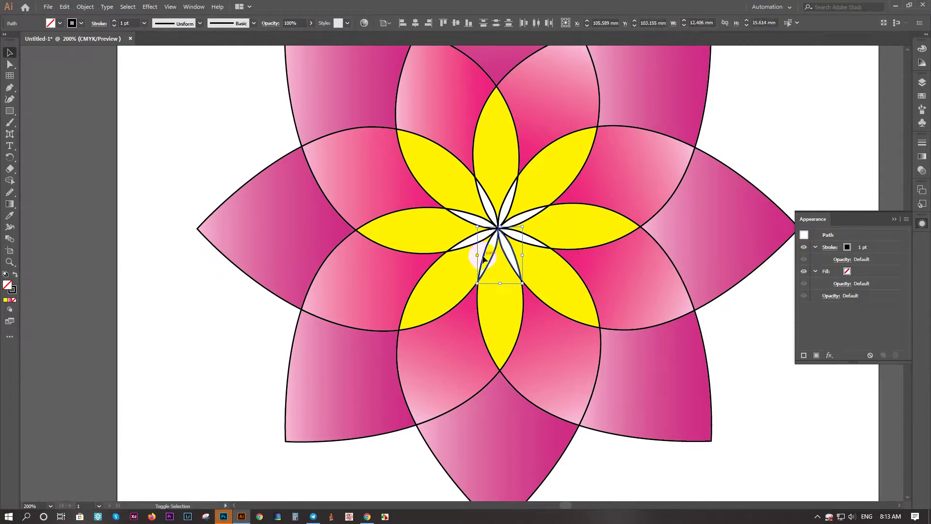
pyautogui.keyDown('shift'); pyautogui.click(469, 248); pyautogui.keyUp('shift')
pyautogui.keyDown('shift'); pyautogui.click(469, 222); pyautogui.keyUp('shift')
pyautogui.keyDown('shift'); pyautogui.click(480, 203); pyautogui.keyUp('shift')
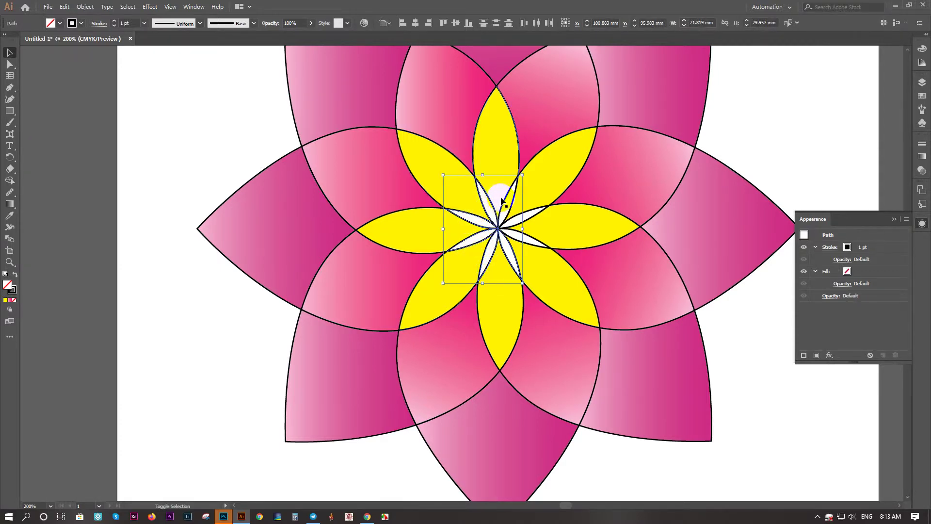
pyautogui.keyDown('shift'); pyautogui.click(537, 213); pyautogui.keyUp('shift')
pyautogui.keyDown('shift'); pyautogui.click(535, 247); pyautogui.keyUp('shift')
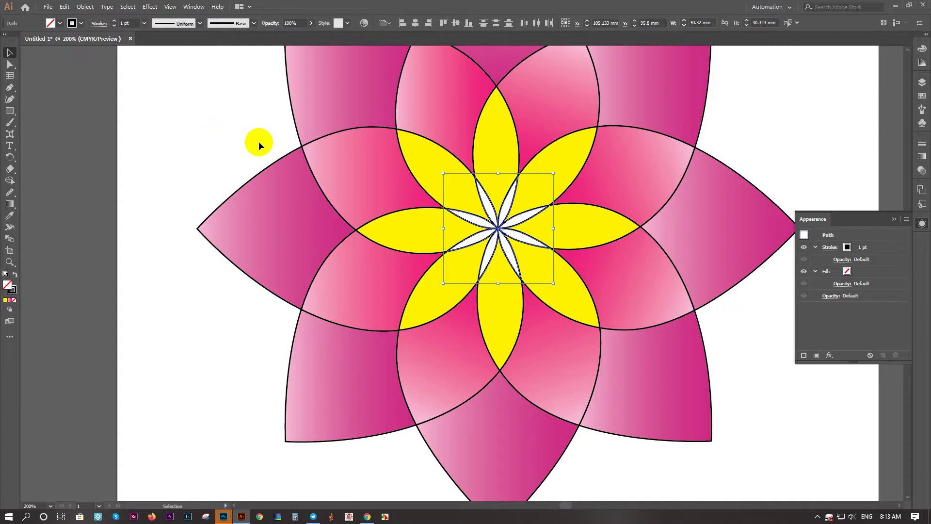
# - Fill the eight selected center slivers with dark maroon #350000
pyautogui.doubleClick(11, 289)
pyautogui.moveTo(721, 217)
pyautogui.mouseDown()
pyautogui.moveTo(765, 195)
pyautogui.moveTo(777, 210)
pyautogui.moveTo(820, 213)
pyautogui.moveTo(799, 219)
pyautogui.mouseUp()
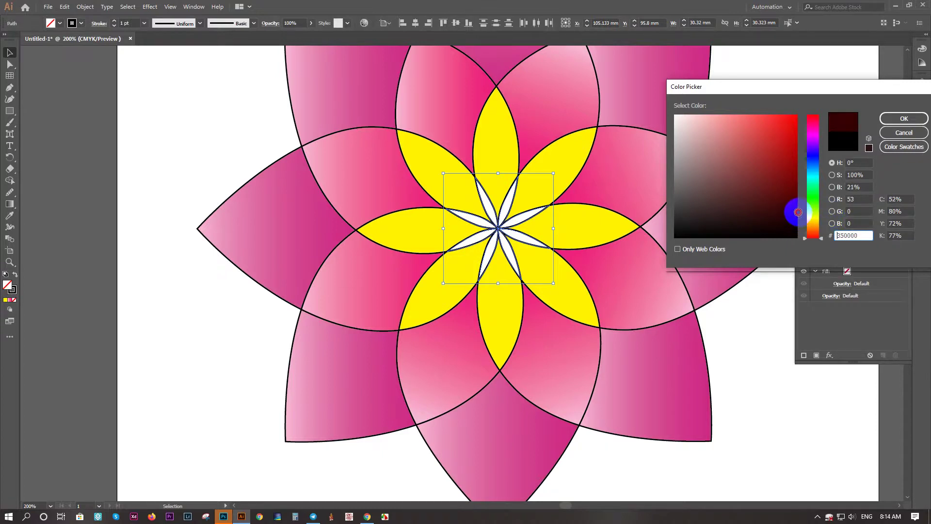
pyautogui.click(904, 118)
pyautogui.click(519, 220)
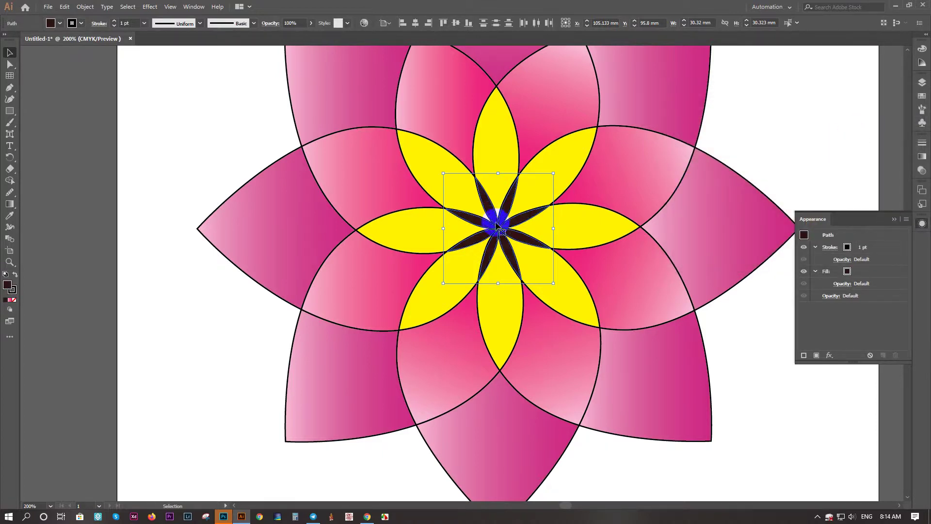
# - Set the fill of the eight center slivers to red #b20808, and deselect them
pyautogui.doubleClick(8, 285)
pyautogui.write('330000')
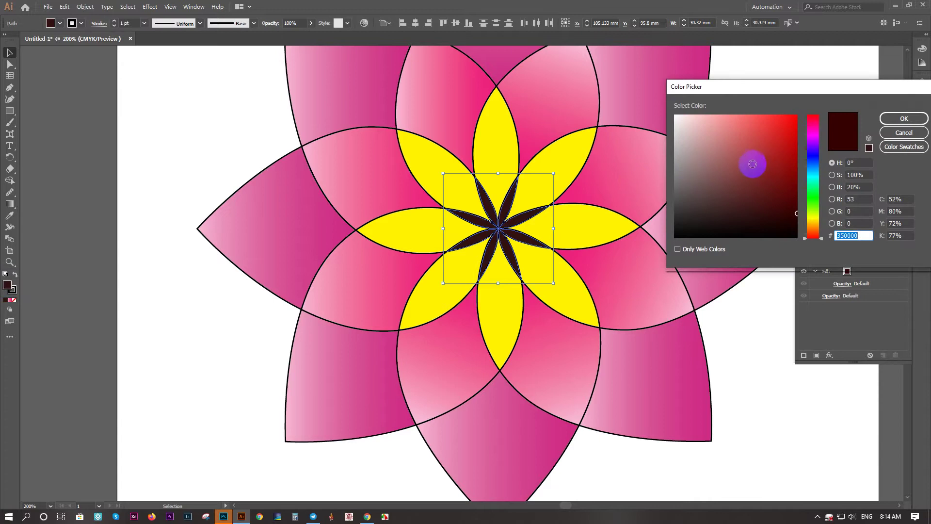
pyautogui.click(796, 152)
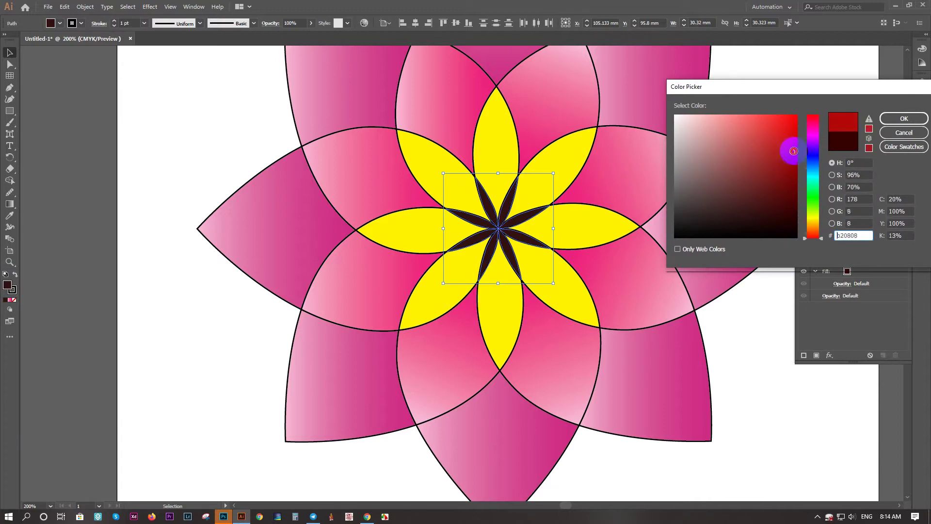
pyautogui.click(890, 118)
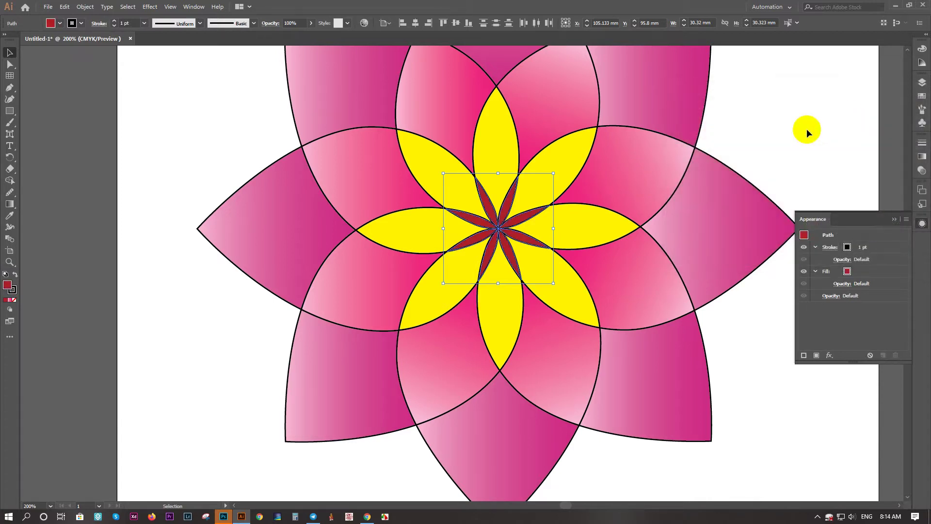
pyautogui.click(116, 106)
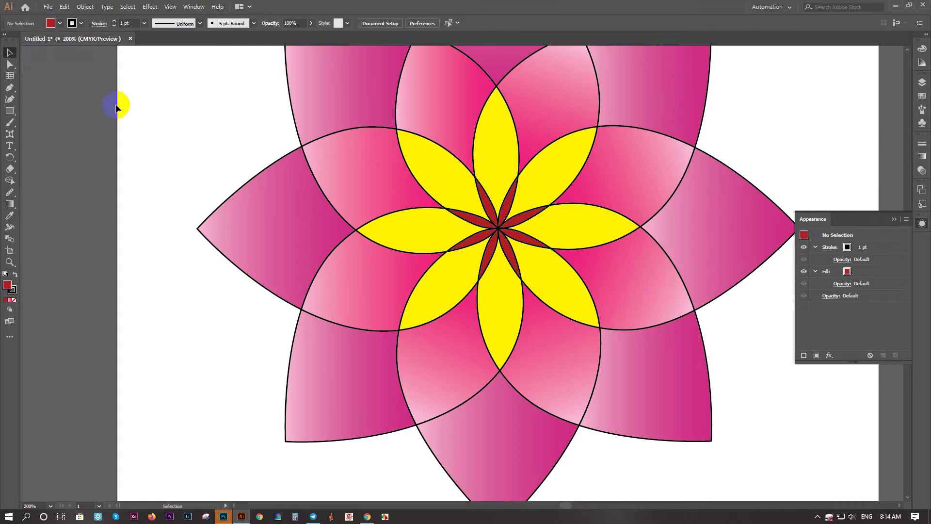
pyautogui.hotkey('ctrl', '-')
pyautogui.hotkey('ctrl', '-')
pyautogui.hotkey('ctrl', '-')
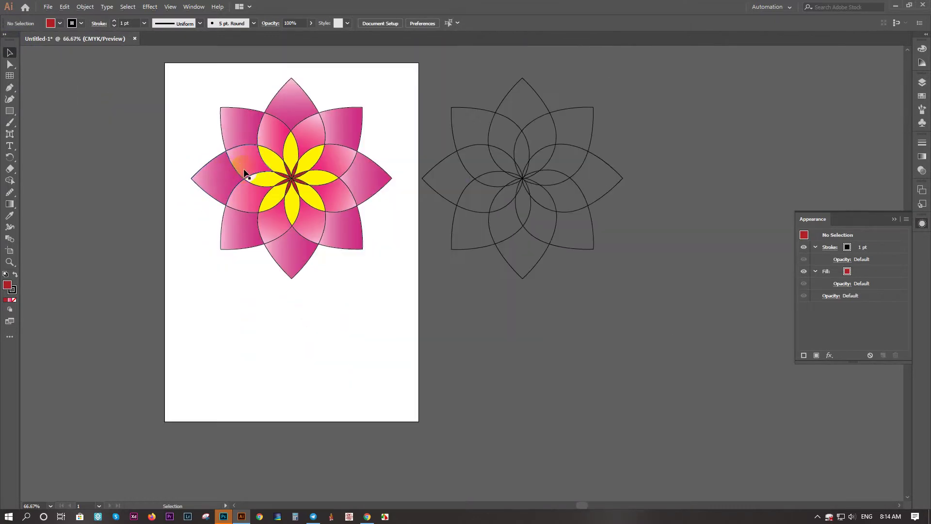
# - Remove the stroke from all shapes of the colored flower, and clear the selection
pyautogui.moveTo(189, 135)
pyautogui.mouseDown()
pyautogui.moveTo(406, 336)
pyautogui.moveTo(431, 381)
pyautogui.mouseUp()
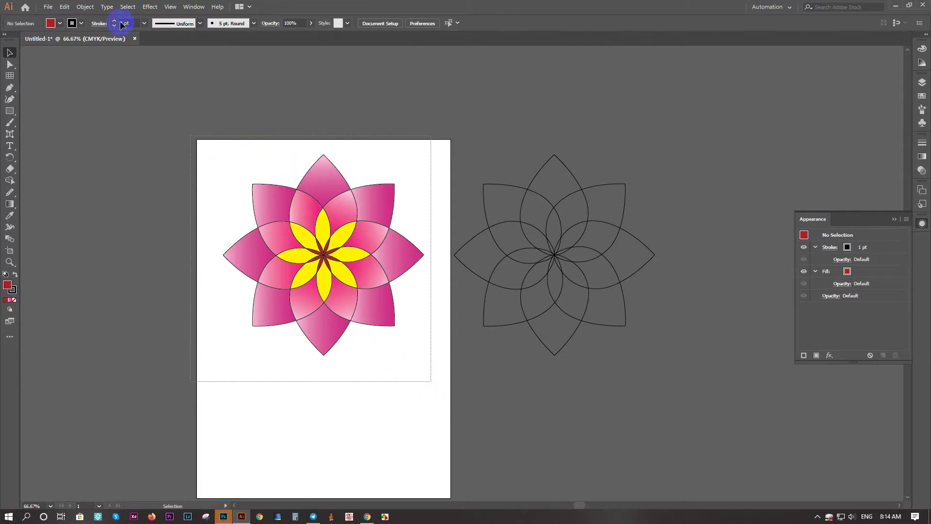
pyautogui.hotkey('ctrl', 'a')
pyautogui.click(81, 23)
pyautogui.click(7, 39)
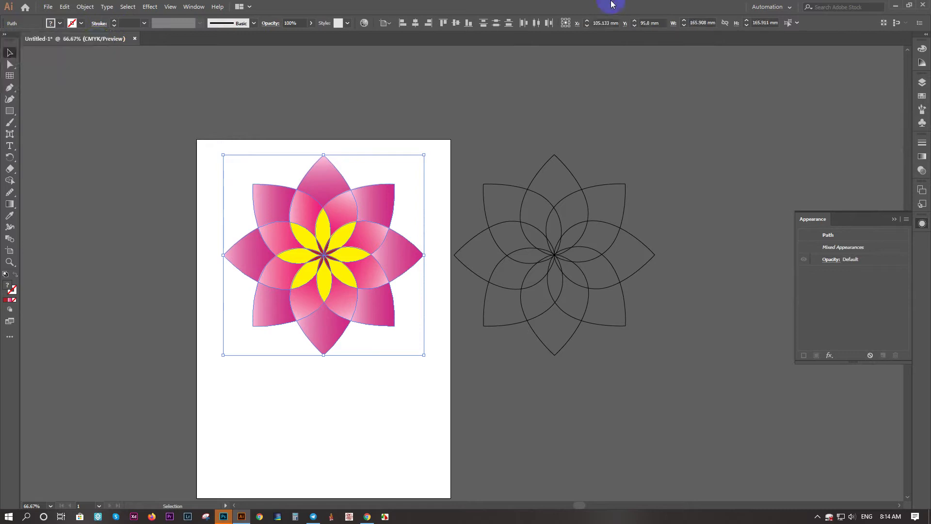
pyautogui.click(464, 163)
# - Move the whole unfilled outline flower slightly farther to the right of the artboard, and deselect it
pyautogui.moveTo(696, 129); pyautogui.dragTo(439, 388)
pyautogui.moveTo(544, 261); pyautogui.dragTo(565, 260)
pyautogui.click(396, 370)
pyautogui.moveTo(378, 374); pyautogui.dragTo(505, 329)
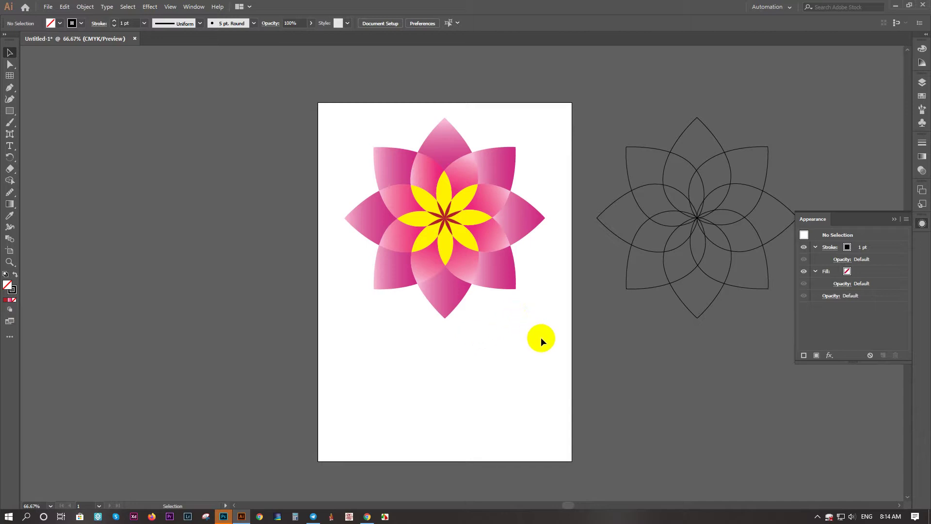
# - Examine the strokeless colored flower's petals and yellow center, both deselected and with its shapes selected
pyautogui.moveTo(547, 345); pyautogui.dragTo(348, 110)
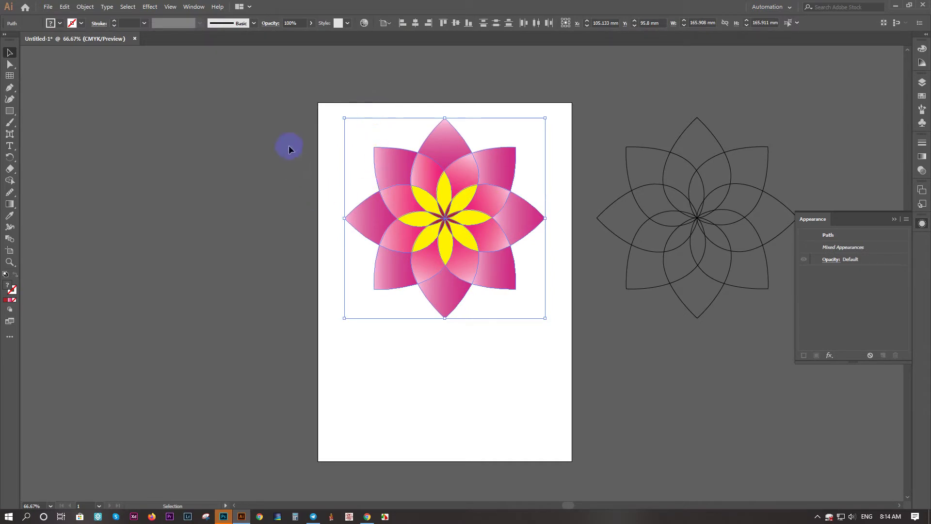
pyautogui.click(246, 174)
pyautogui.moveTo(315, 100); pyautogui.dragTo(552, 376)
pyautogui.click(551, 376)
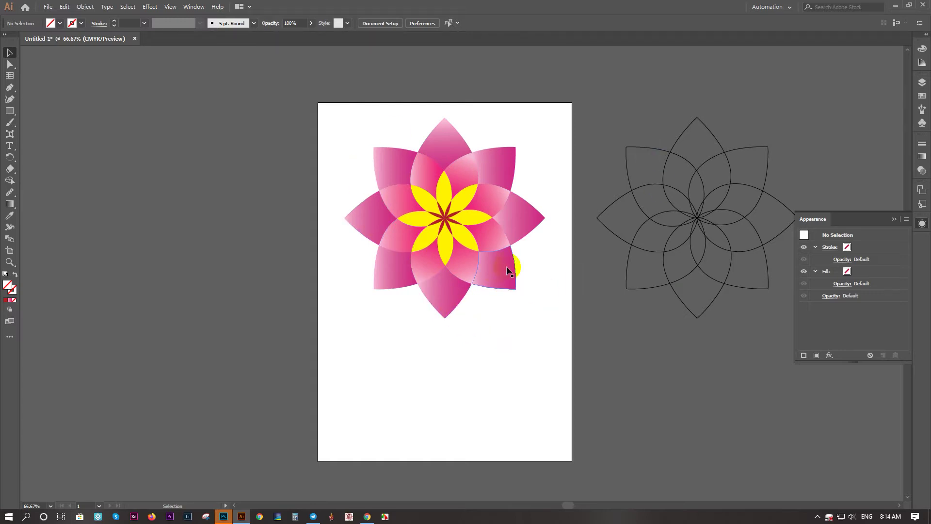
pyautogui.scroll(1, 480, 197)
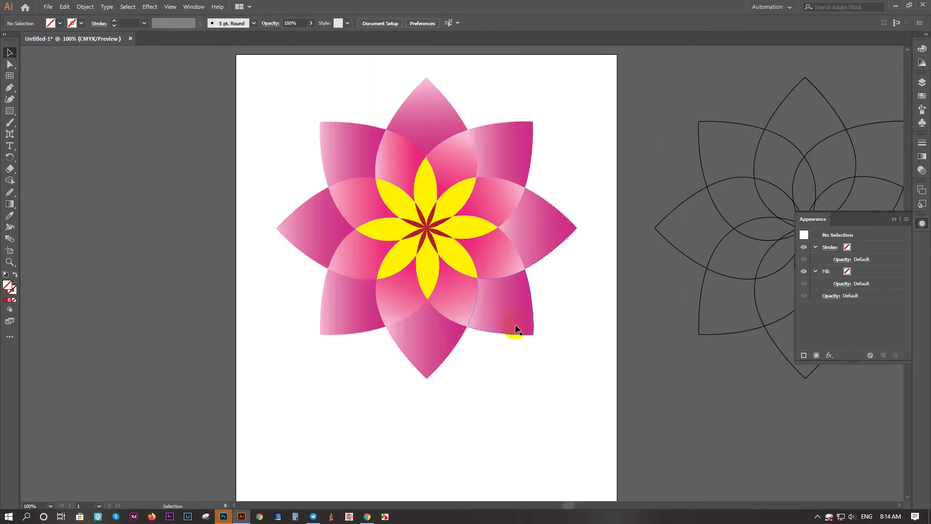
pyautogui.click(469, 272)
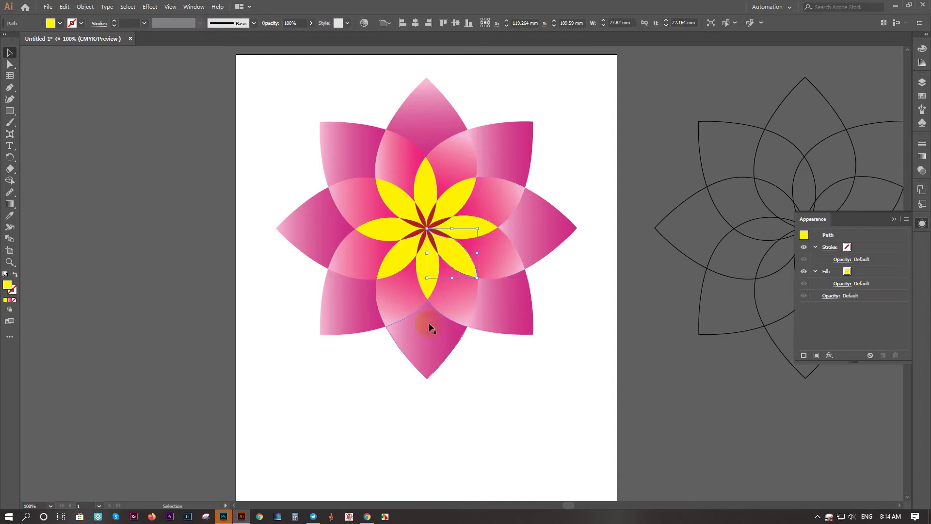
pyautogui.click(388, 378)
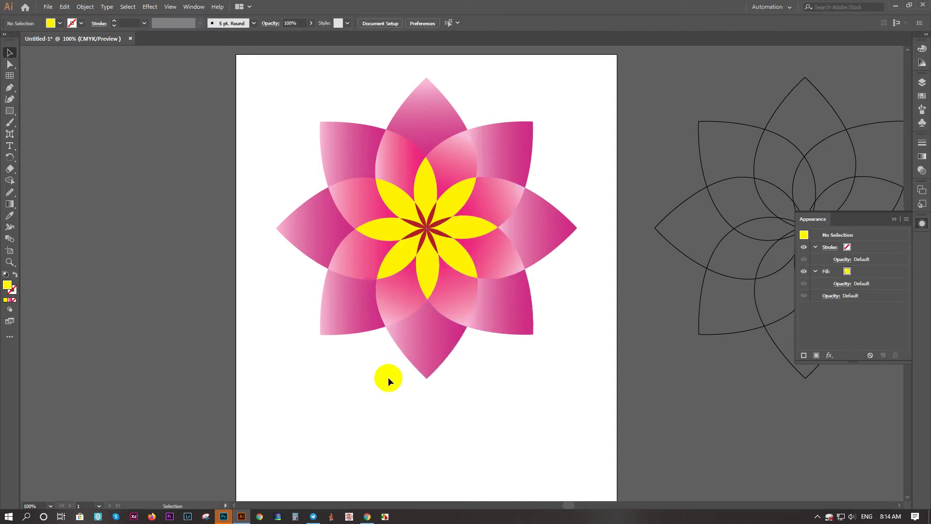
pyautogui.moveTo(548, 403); pyautogui.dragTo(275, 78)
pyautogui.moveTo(516, 223); pyautogui.dragTo(316, 199)
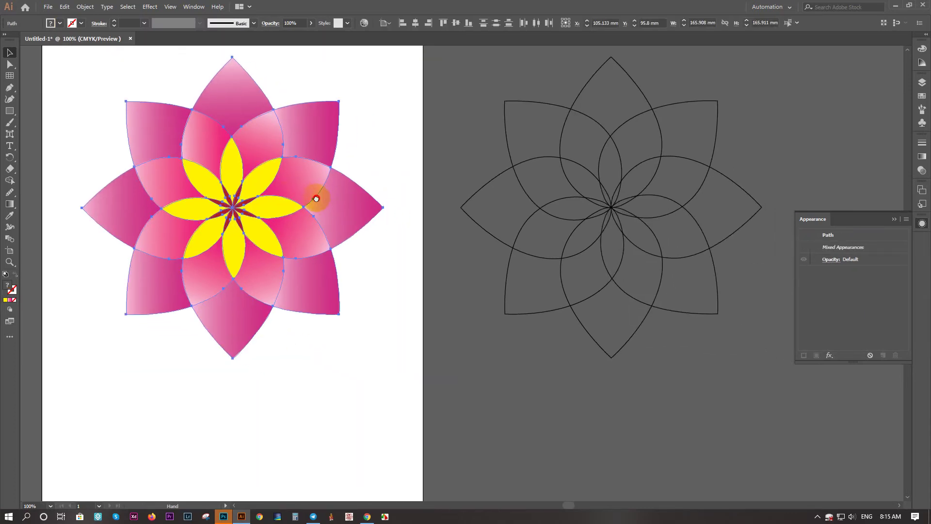
pyautogui.scroll(-1, 335, 348)
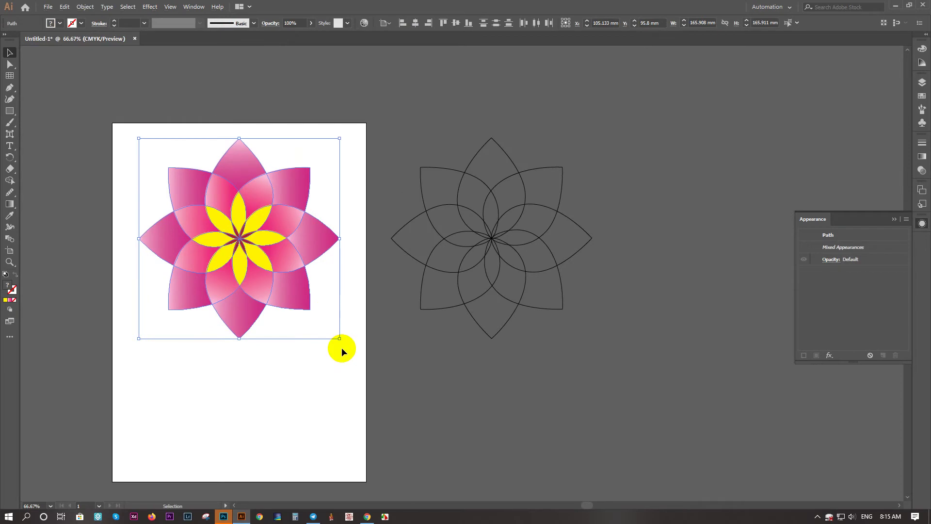
# - Resize the artboard to about 413 by 203 mm so it encloses both the colored and the outline flower
pyautogui.hotkey('shift', 'o')
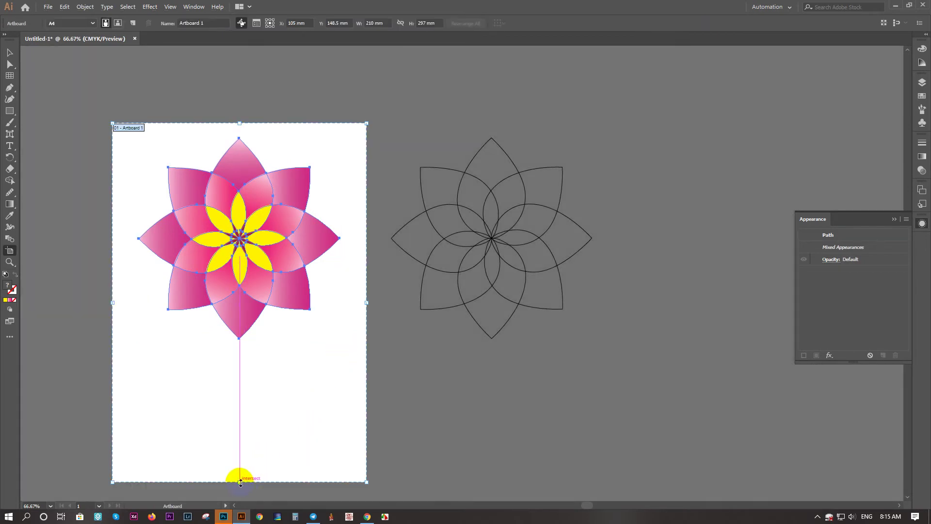
pyautogui.moveTo(242, 476); pyautogui.dragTo(252, 368)
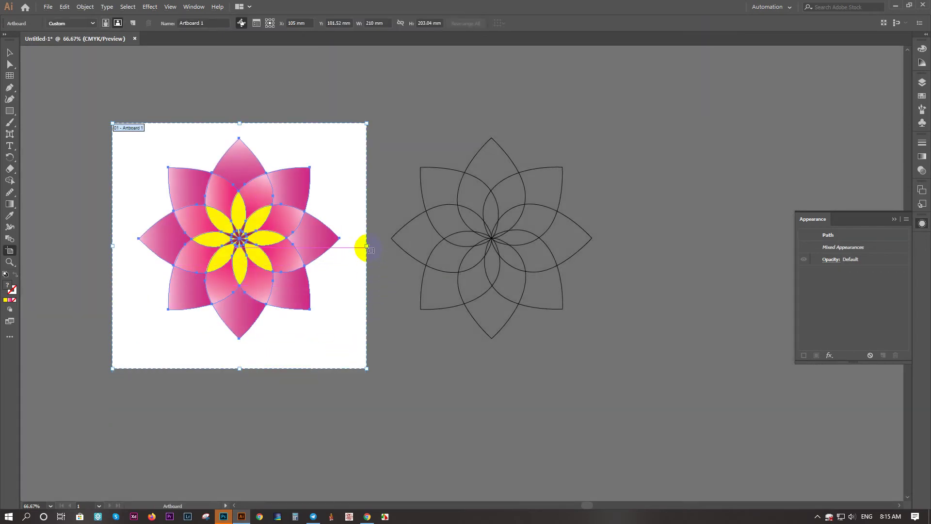
pyautogui.moveTo(369, 245); pyautogui.dragTo(612, 254)
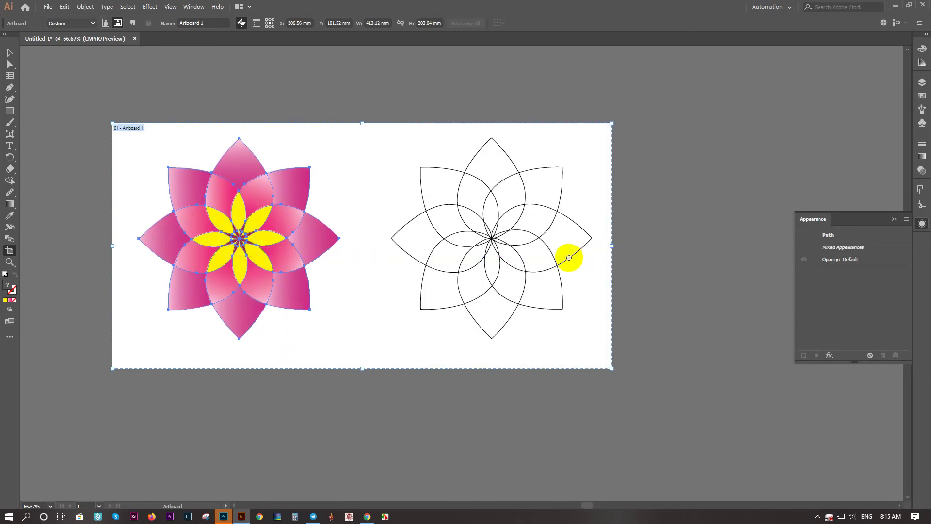
pyautogui.click(10, 52)
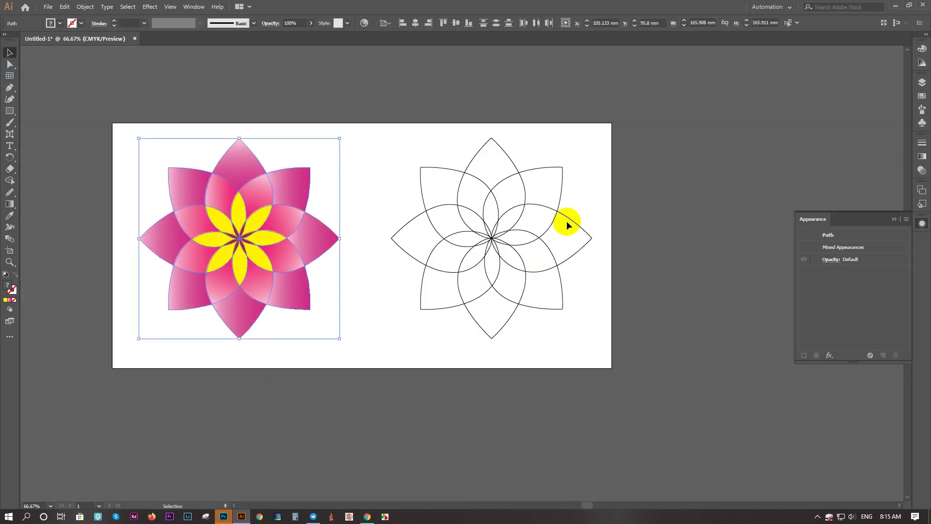
# - Try moving the outline flower's three right-hand petals off the artboard, undo the move, and deselect them
pyautogui.moveTo(609, 167); pyautogui.dragTo(559, 351)
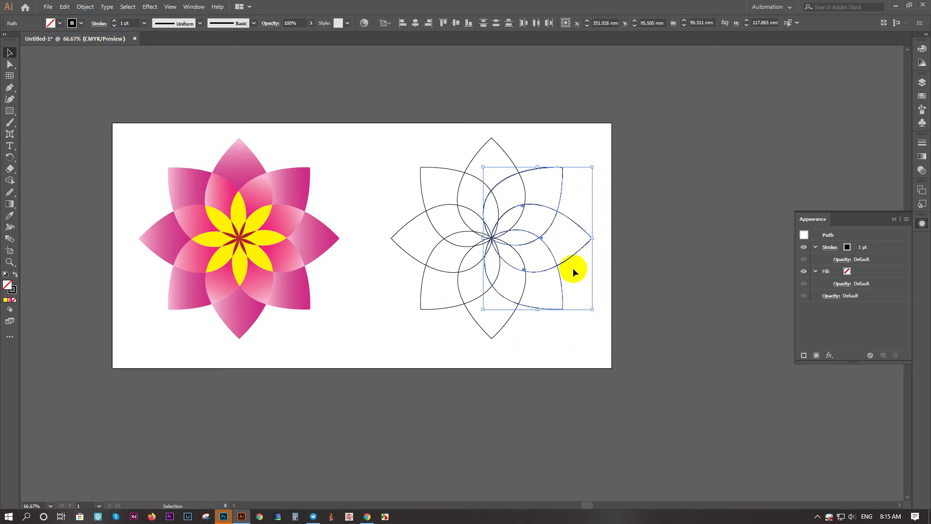
pyautogui.moveTo(547, 246); pyautogui.dragTo(706, 238)
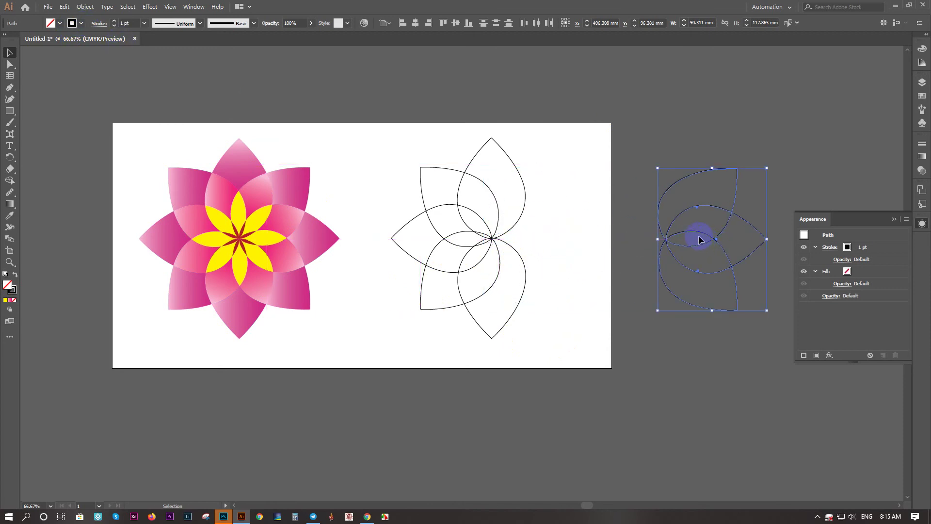
pyautogui.hotkey('ctrl', 'z')
pyautogui.click(630, 232)
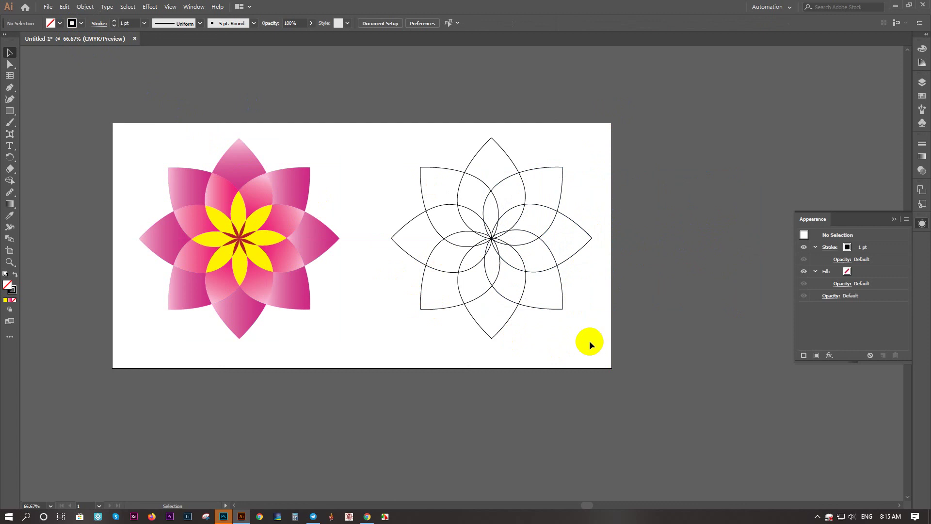